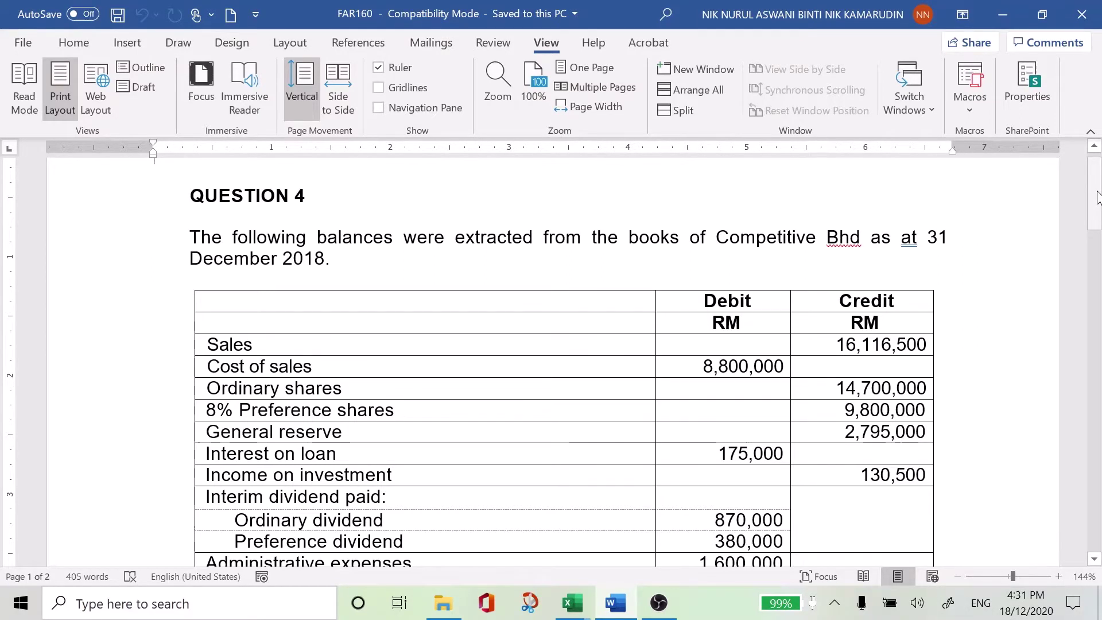
Read the Question 4 balances and the additional information on depreciation, provisions, dividends and loan interest.
{"action": "left_click_drag", "start_coordinate": [1096, 208], "coordinate": [1094, 356]}
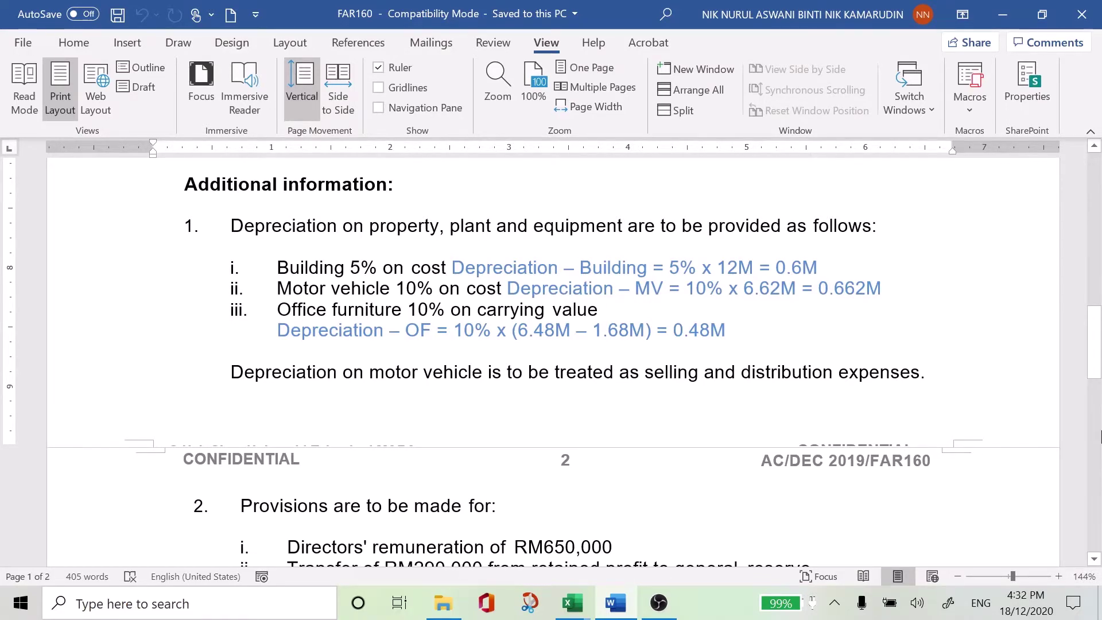
{"action": "mouse_move", "coordinate": [1096, 373]}
{"action": "left_mouse_down"}
{"action": "mouse_move", "coordinate": [1098, 296]}
{"action": "mouse_move", "coordinate": [1100, 351]}
{"action": "left_mouse_up"}
{"action": "left_click_drag", "start_coordinate": [1096, 327], "coordinate": [1096, 351]}
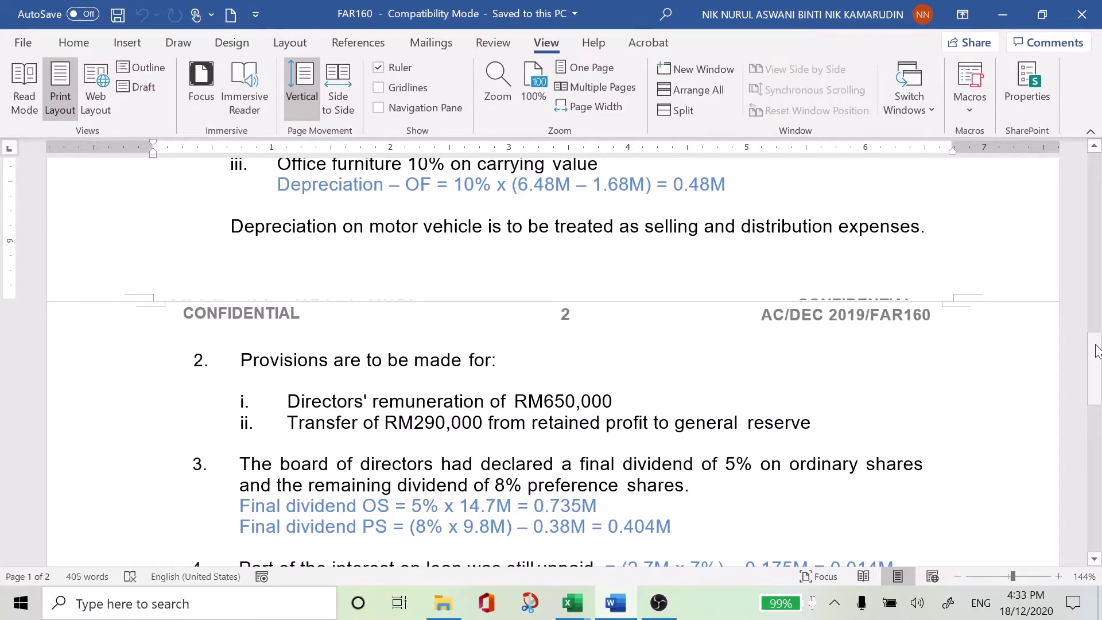
{"action": "mouse_move", "coordinate": [1096, 351]}
{"action": "left_mouse_down"}
{"action": "mouse_move", "coordinate": [1100, 196]}
{"action": "mouse_move", "coordinate": [1100, 359]}
{"action": "left_mouse_up"}
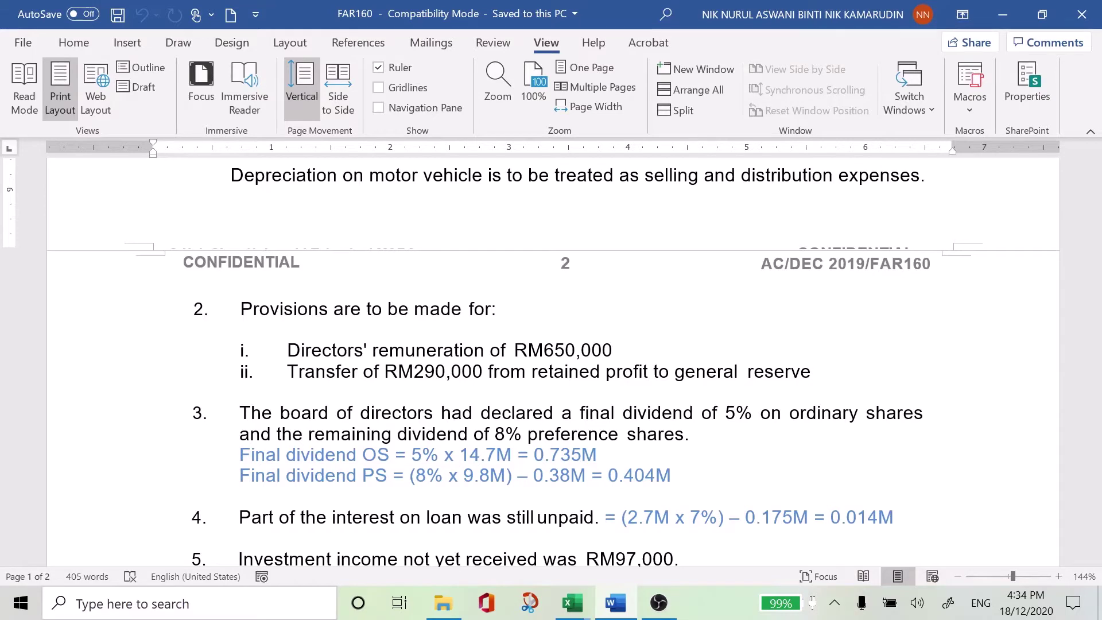
{"action": "left_click", "coordinate": [1094, 148]}
{"action": "scroll", "coordinate": [1093, 148], "scroll_direction": "up", "scroll_amount": 3}
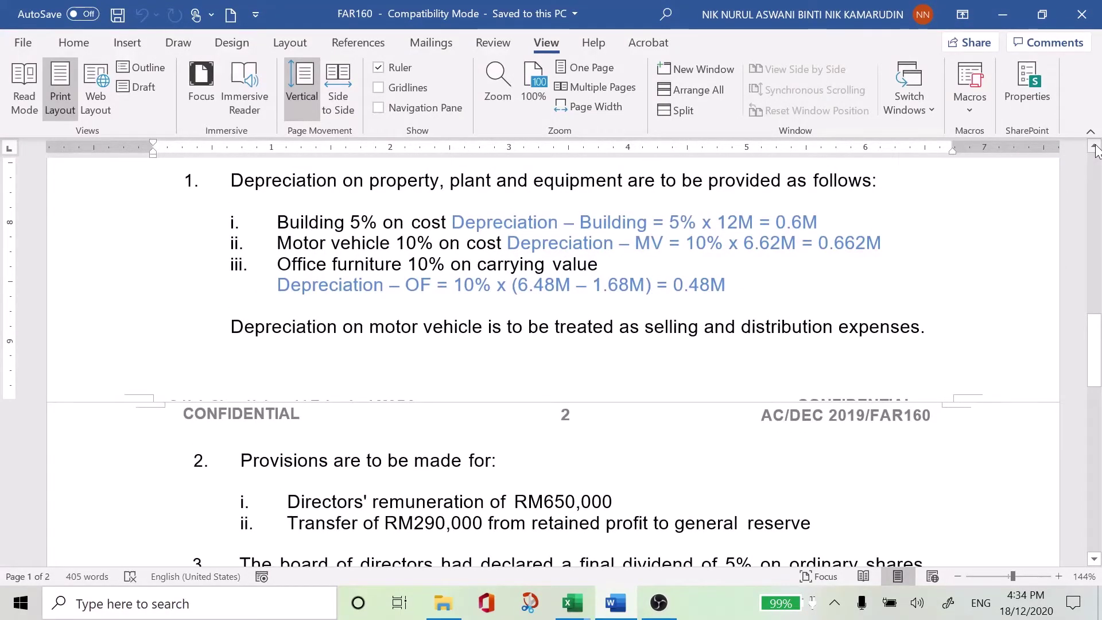
Arrange the FAR160 Word document and the Classify AID Template v12 Excel workbook side by side.
{"action": "key", "text": "super+Left"}
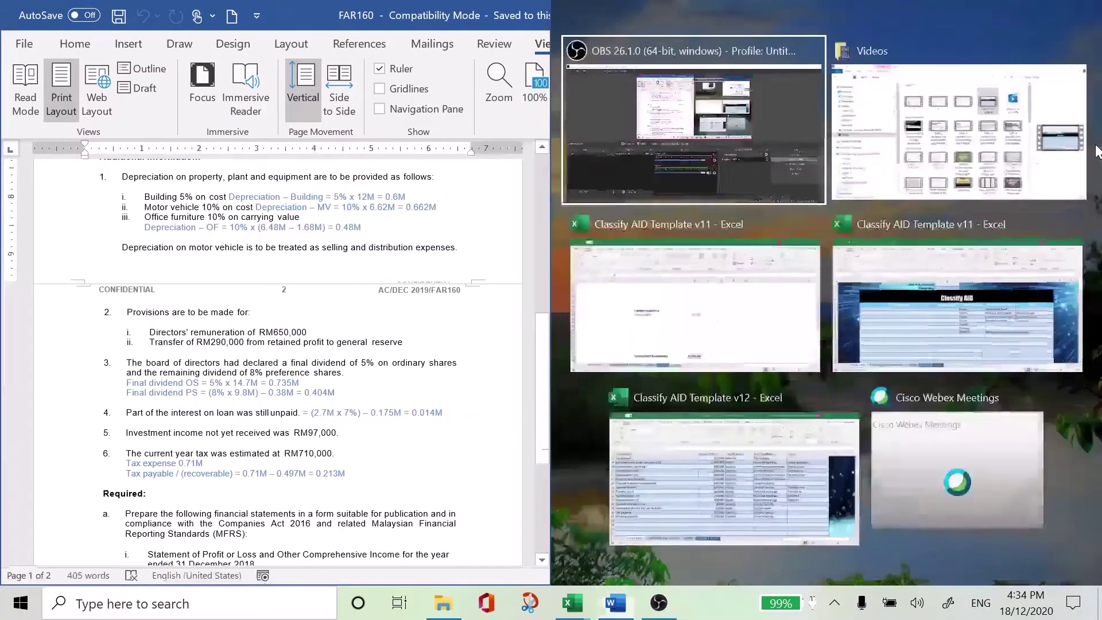
{"action": "key", "text": "Return"}
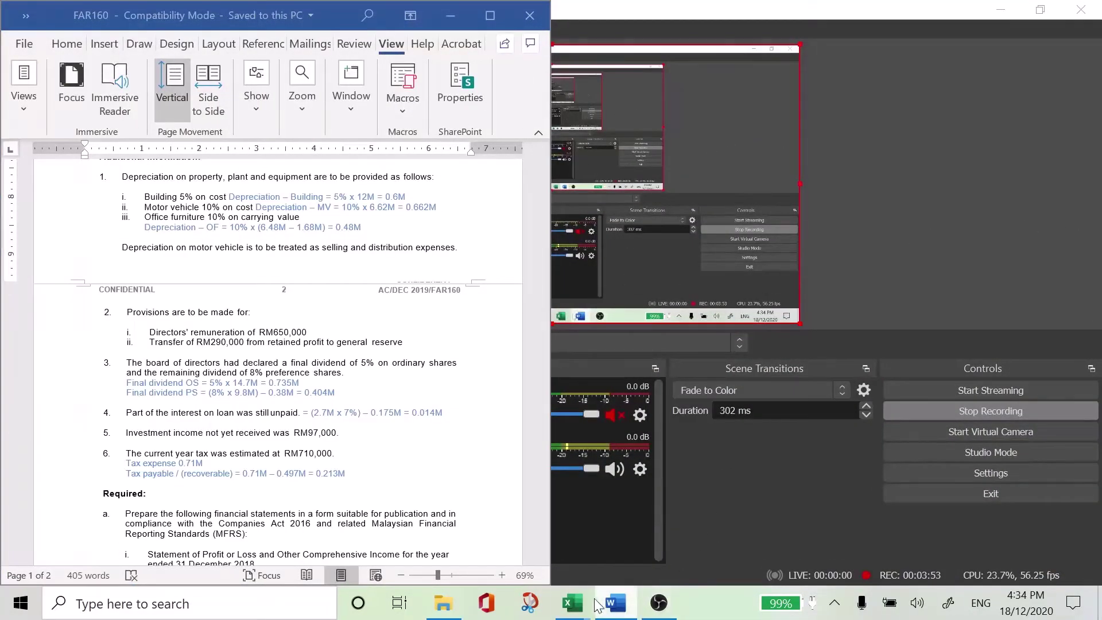
{"action": "mouse_move", "coordinate": [597, 604]}
{"action": "mouse_move", "coordinate": [581, 530]}
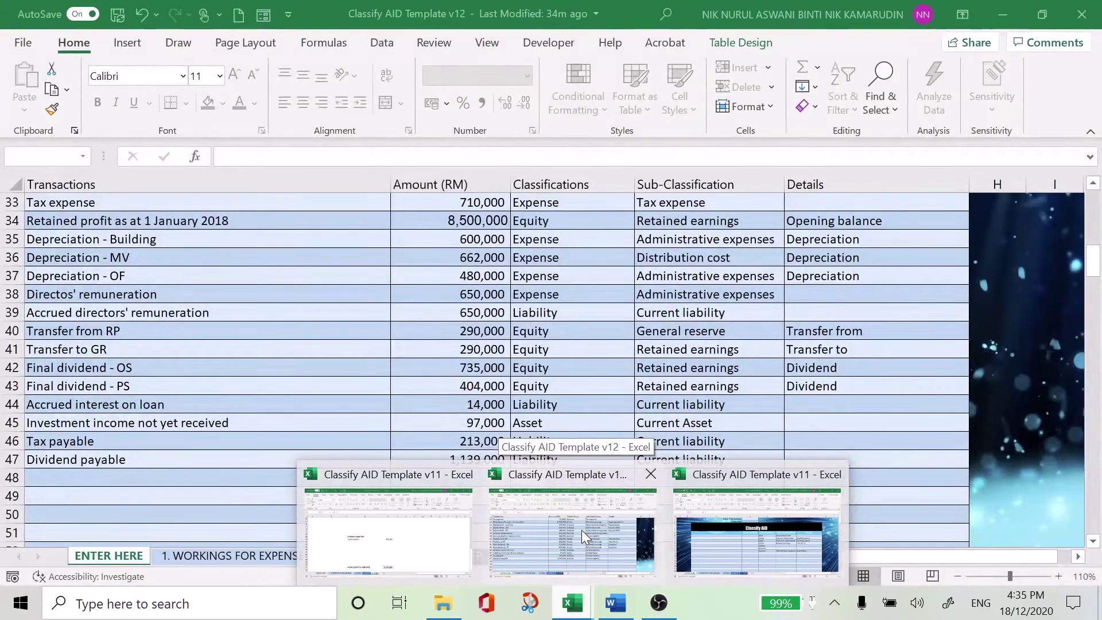
{"action": "left_click", "coordinate": [580, 529]}
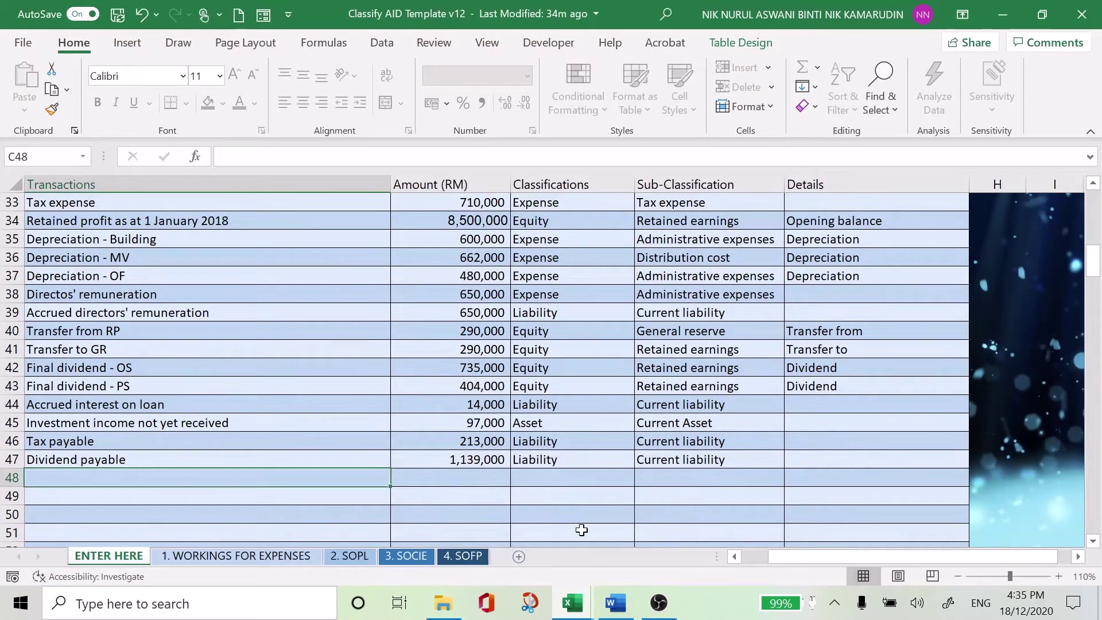
{"action": "key", "text": "super+Right"}
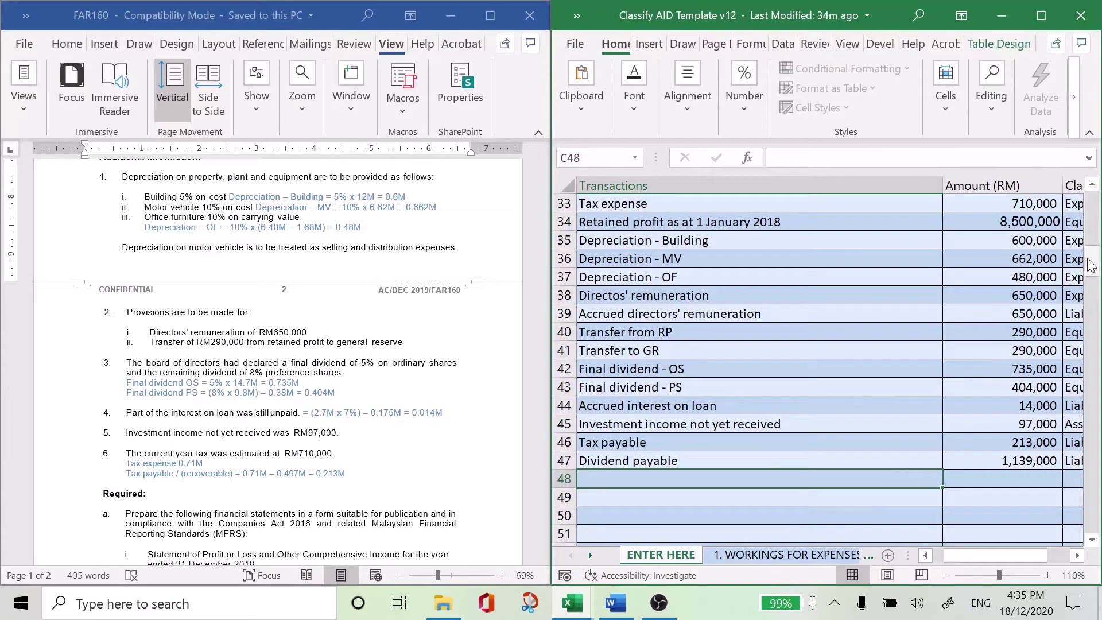
Clear the Classifications, Sub-Classification and Details entries in rows 35 to 51 of the ENTER HERE sheet.
{"action": "left_click_drag", "start_coordinate": [1093, 267], "coordinate": [1092, 259]}
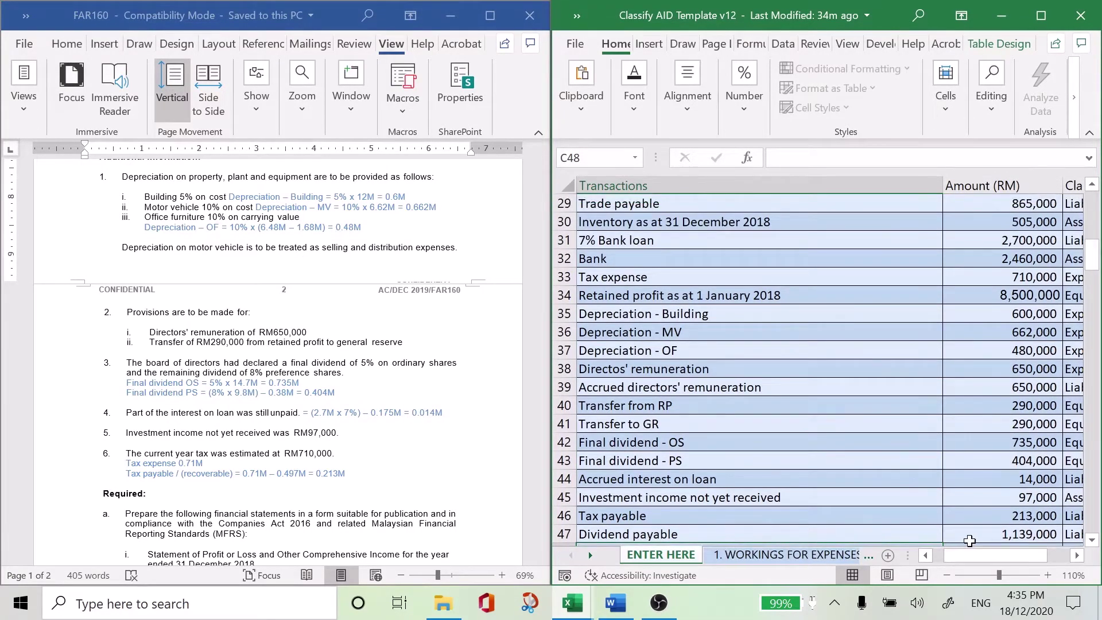
{"action": "left_click_drag", "start_coordinate": [970, 553], "coordinate": [978, 554]}
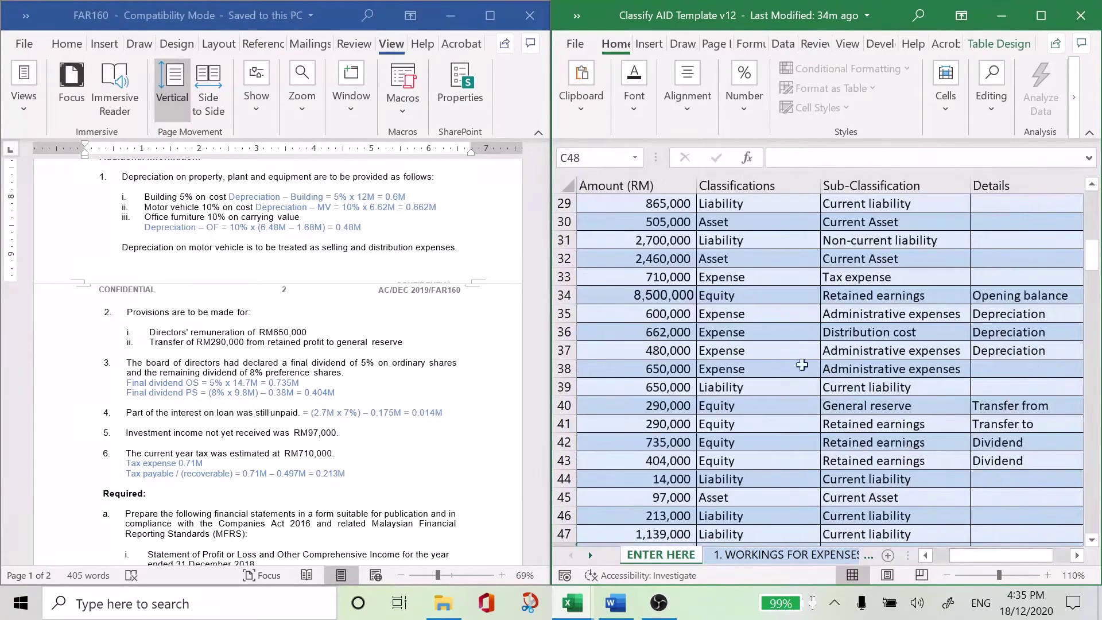
{"action": "left_click_drag", "start_coordinate": [774, 316], "coordinate": [1026, 497]}
{"action": "key", "text": "Delete"}
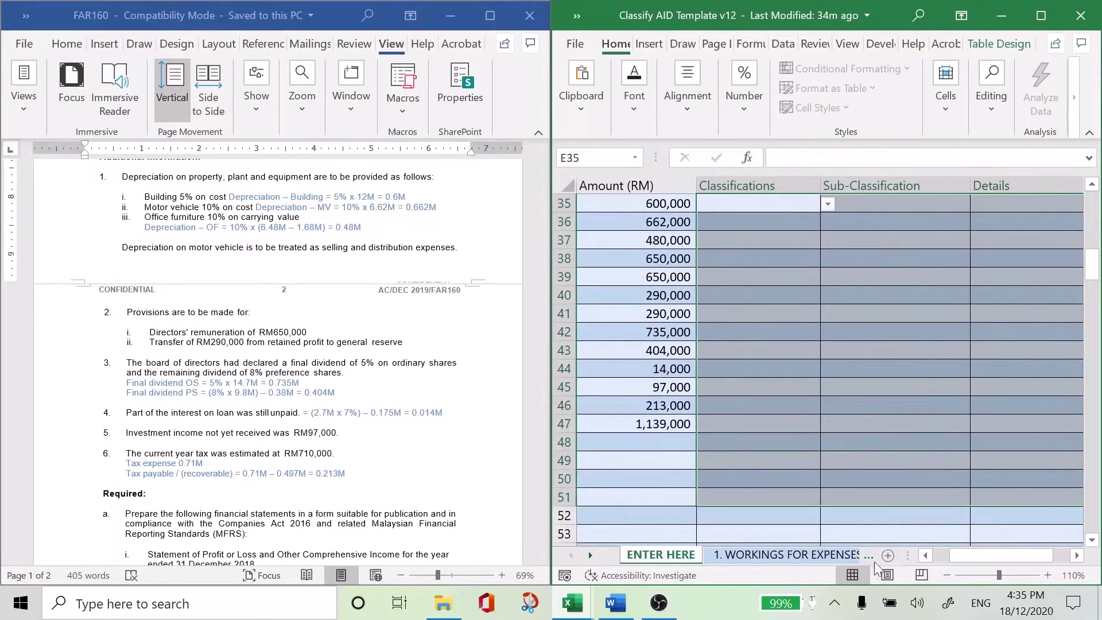
Examine the adjustment transactions and their amounts from row 35 down, starting at Depreciation - Building.
{"action": "left_click_drag", "start_coordinate": [953, 559], "coordinate": [929, 552]}
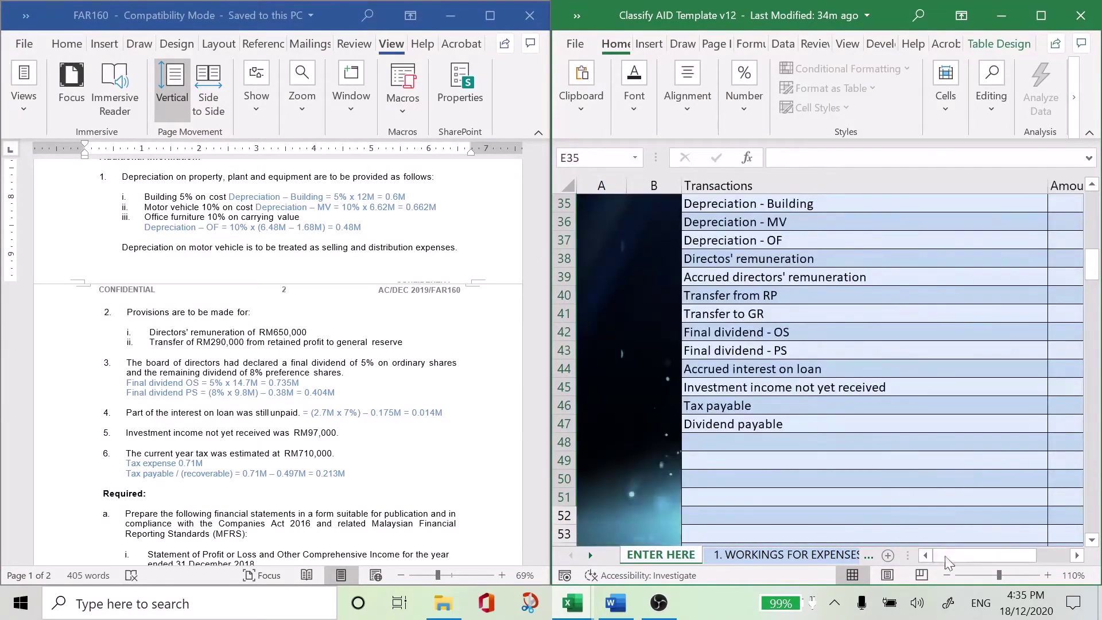
{"action": "scroll", "coordinate": [1065, 558], "scroll_direction": "right", "scroll_amount": 5}
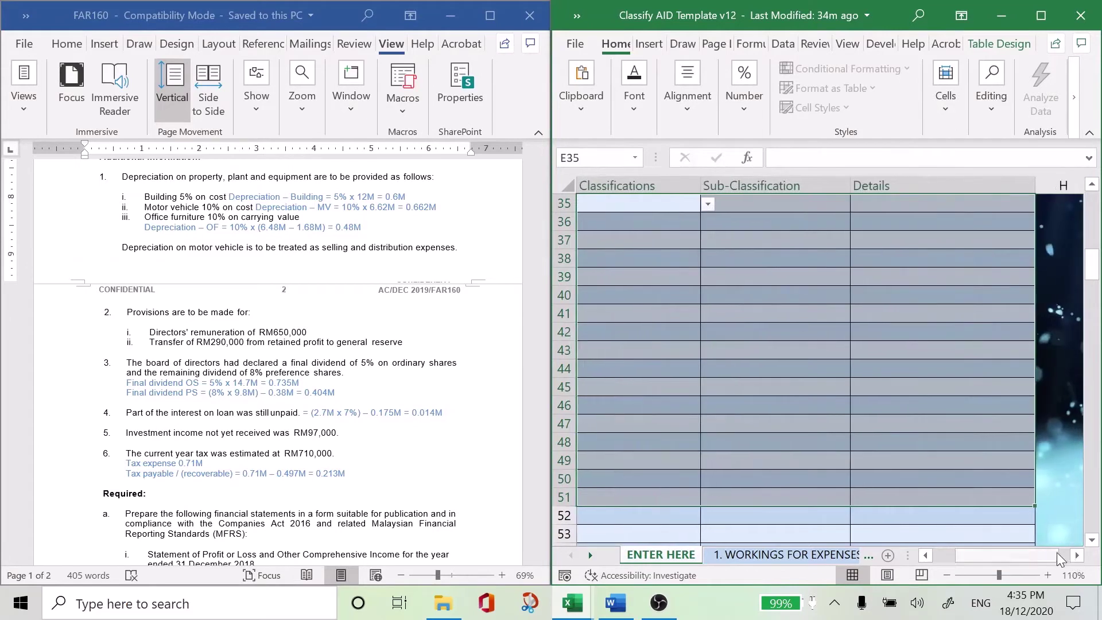
{"action": "left_click_drag", "start_coordinate": [1039, 552], "coordinate": [1010, 553]}
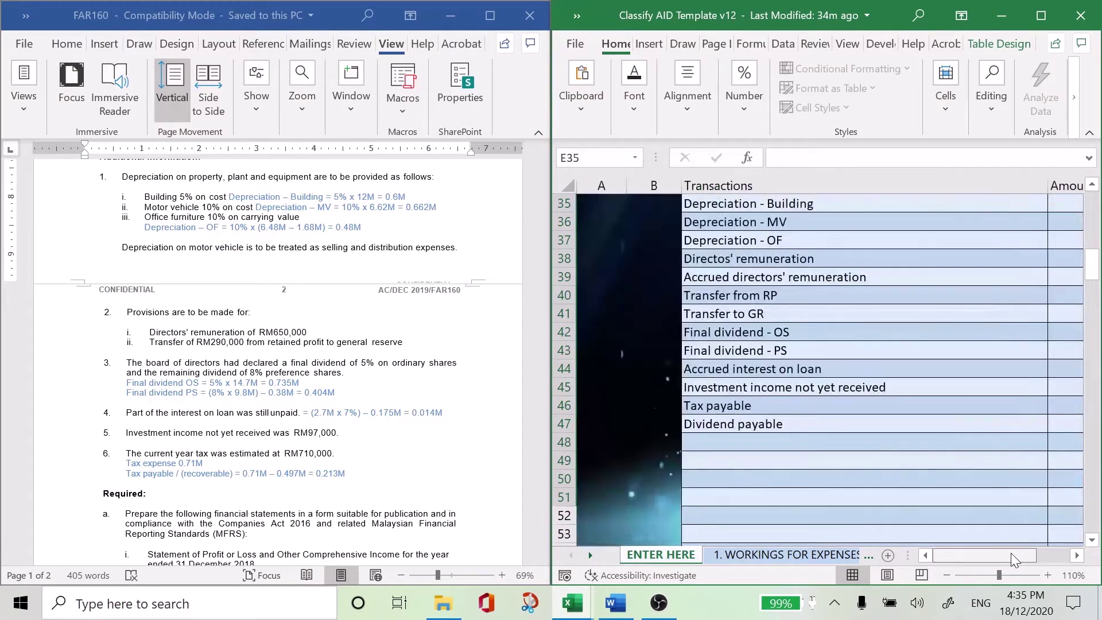
{"action": "left_click", "coordinate": [1079, 556]}
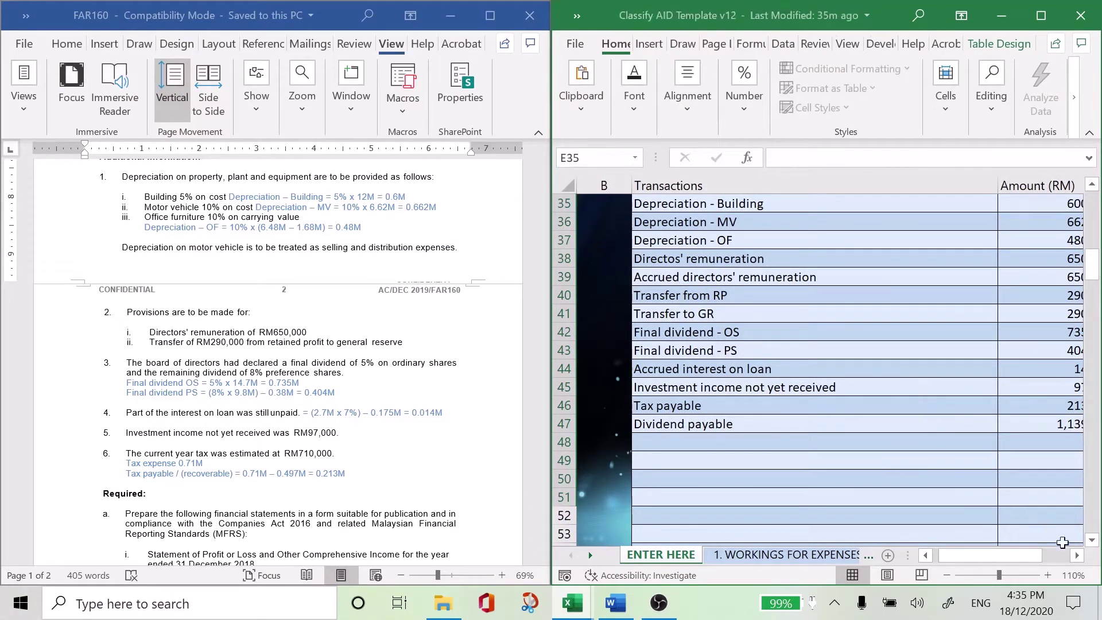
{"action": "left_click", "coordinate": [1078, 556]}
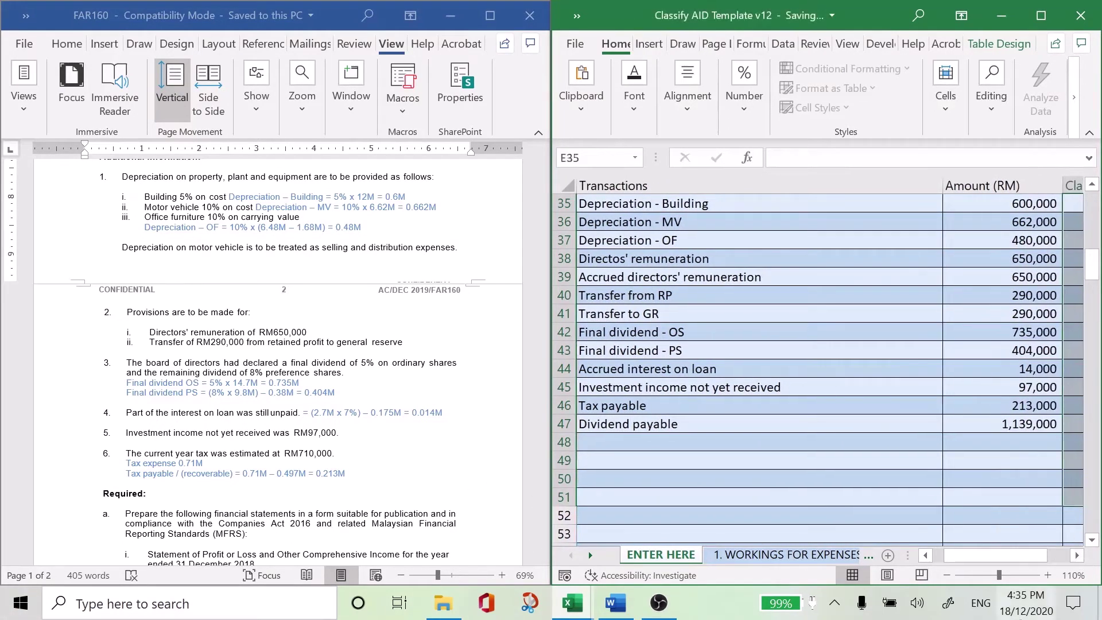
{"action": "left_click", "coordinate": [1093, 185]}
{"action": "left_click", "coordinate": [1092, 185]}
{"action": "left_click", "coordinate": [1092, 185]}
{"action": "left_click", "coordinate": [1092, 185]}
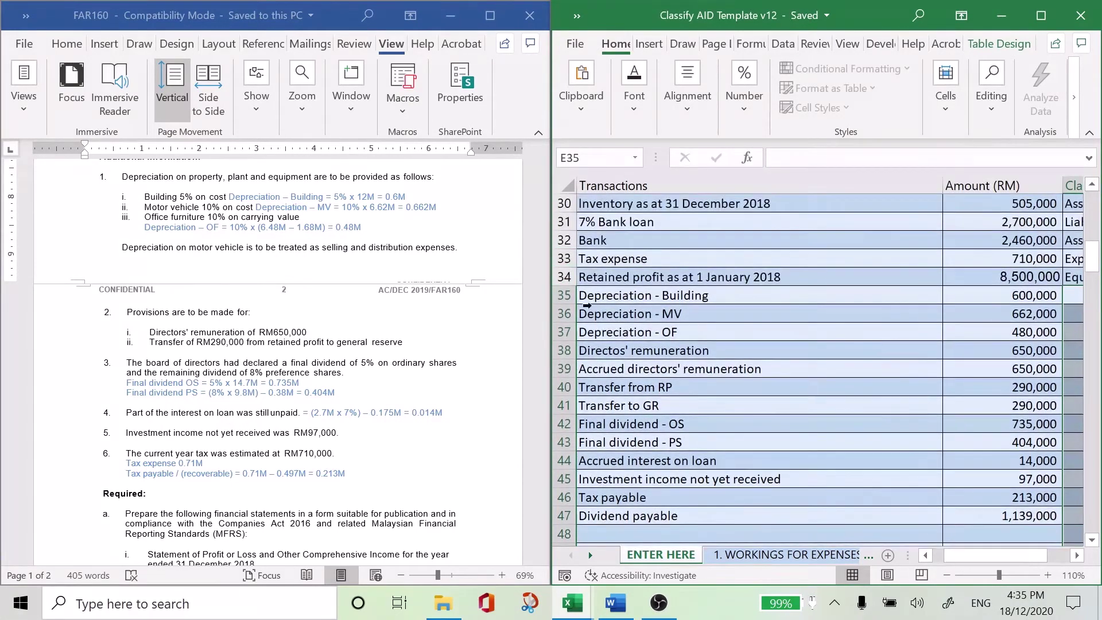
{"action": "left_click", "coordinate": [607, 295]}
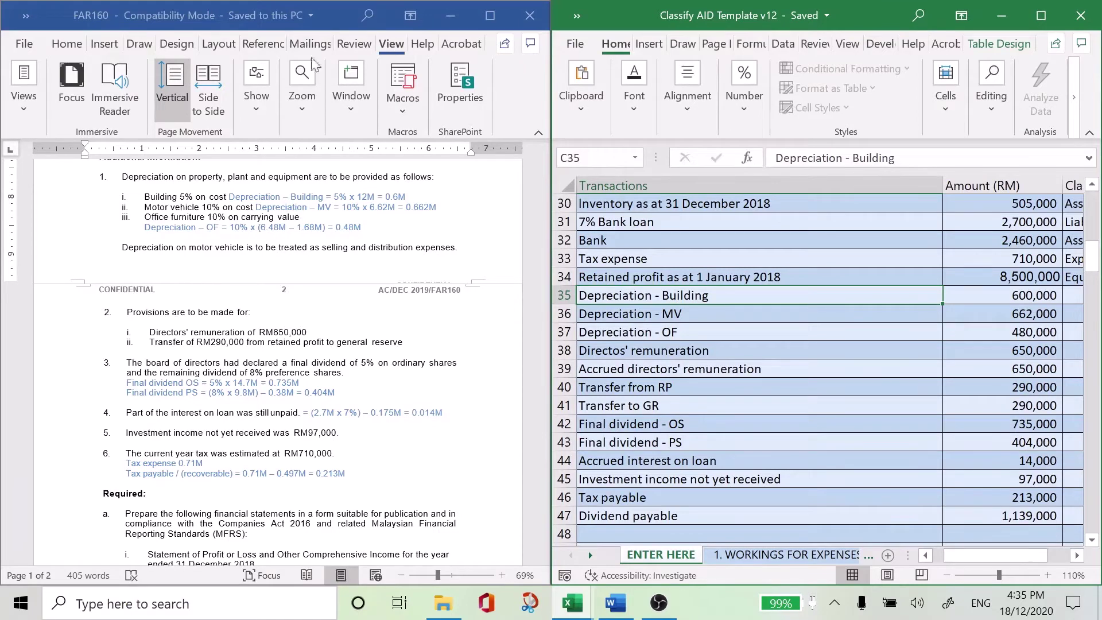
Zoom the question document to text width and bring the full lines of the notes into view.
{"action": "left_click", "coordinate": [254, 113]}
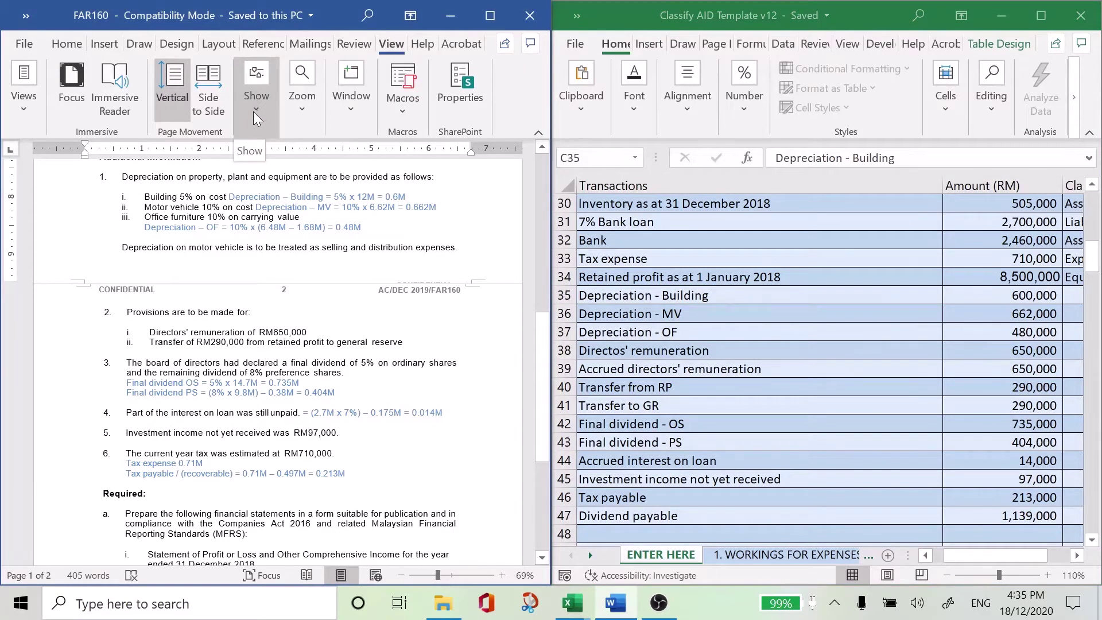
{"action": "left_click", "coordinate": [292, 105]}
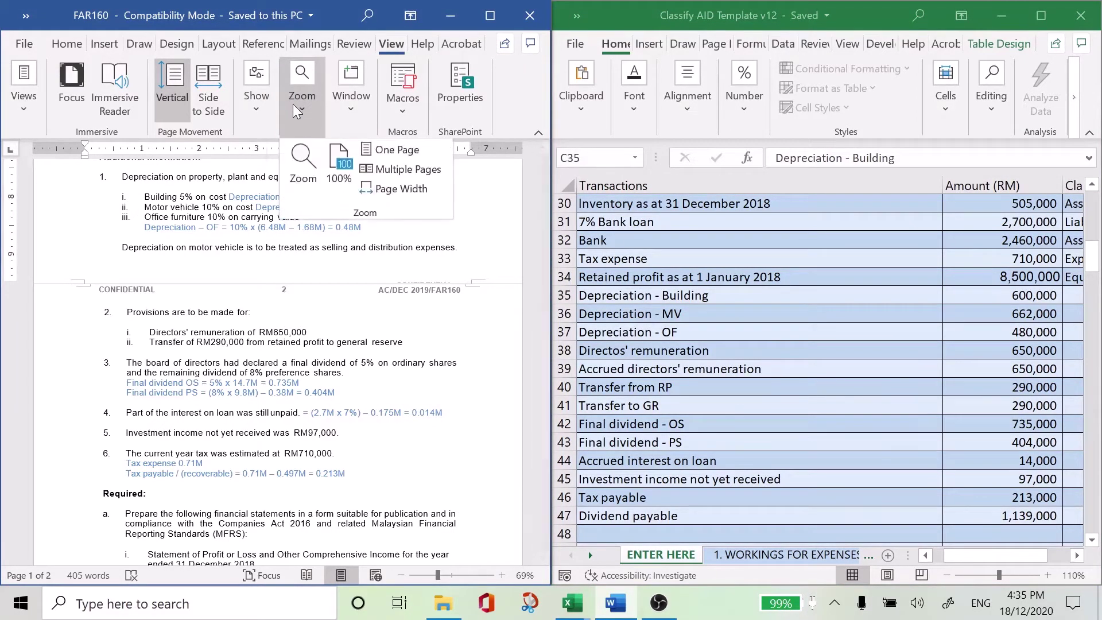
{"action": "left_click", "coordinate": [309, 178]}
{"action": "left_click", "coordinate": [242, 204]}
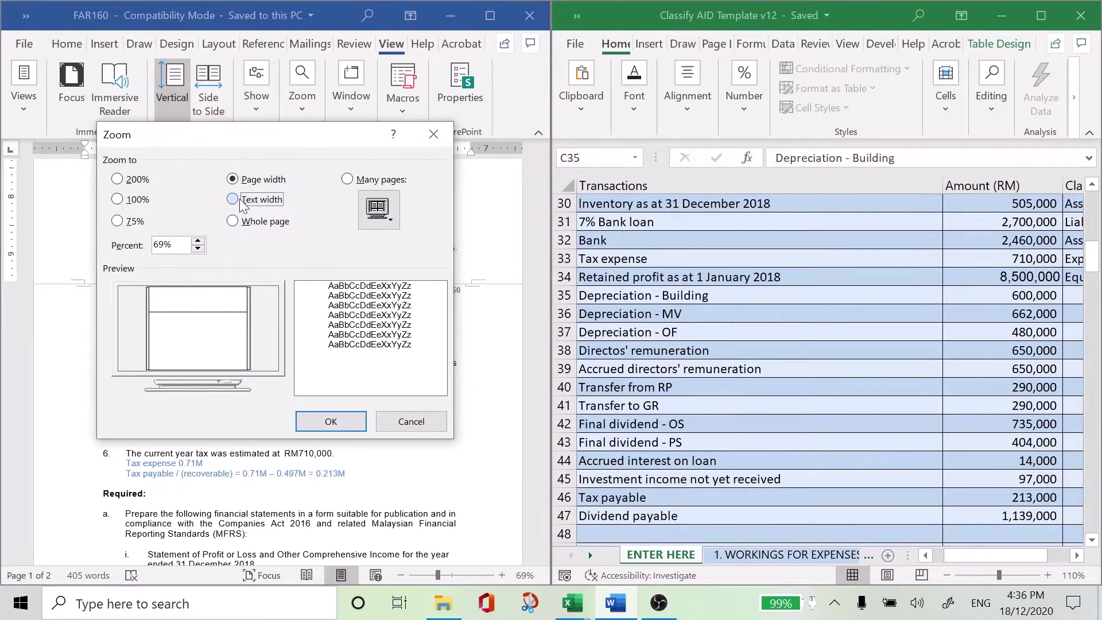
{"action": "left_click", "coordinate": [331, 421]}
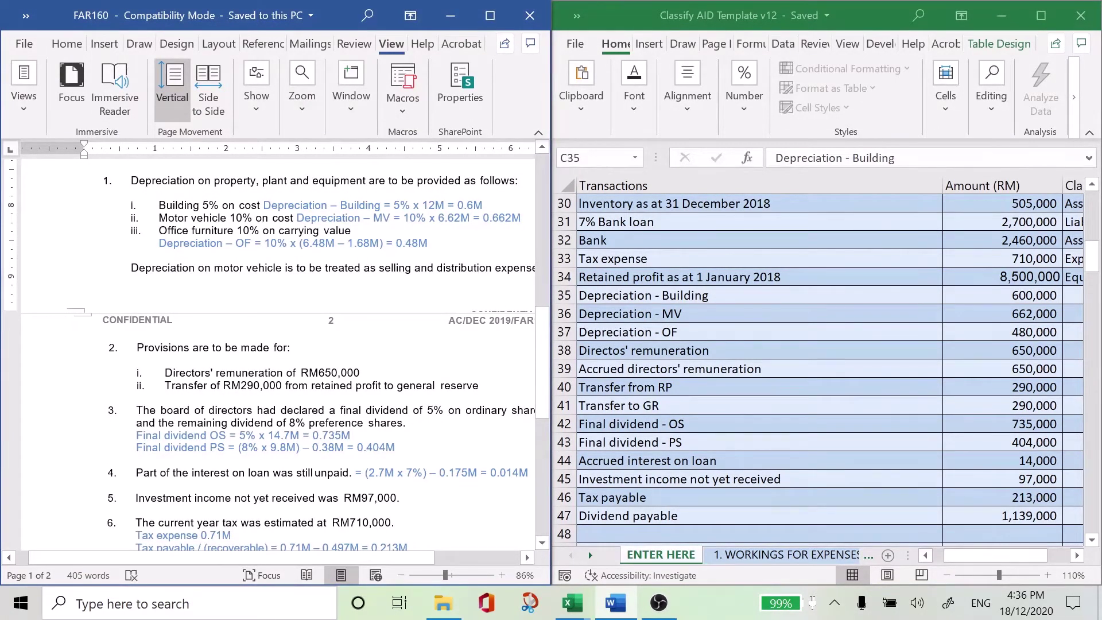
{"action": "left_click_drag", "start_coordinate": [434, 558], "coordinate": [466, 562]}
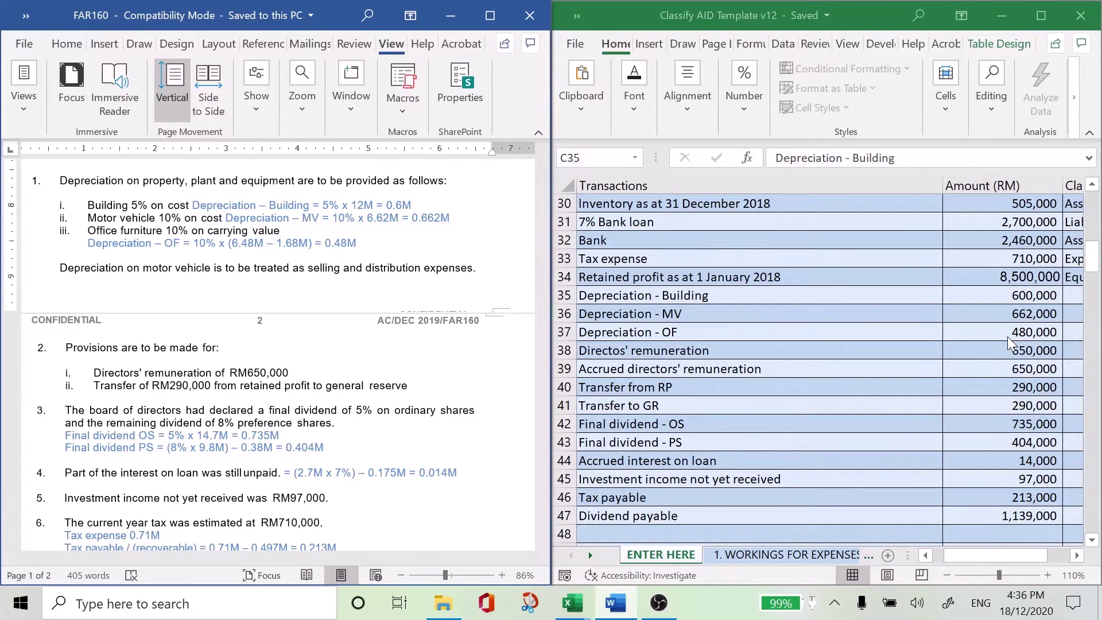
Review the transaction list from Administrative expenses through Dividend payable against the notes in the question.
{"action": "left_click", "coordinate": [1095, 257]}
{"action": "left_click", "coordinate": [1092, 187]}
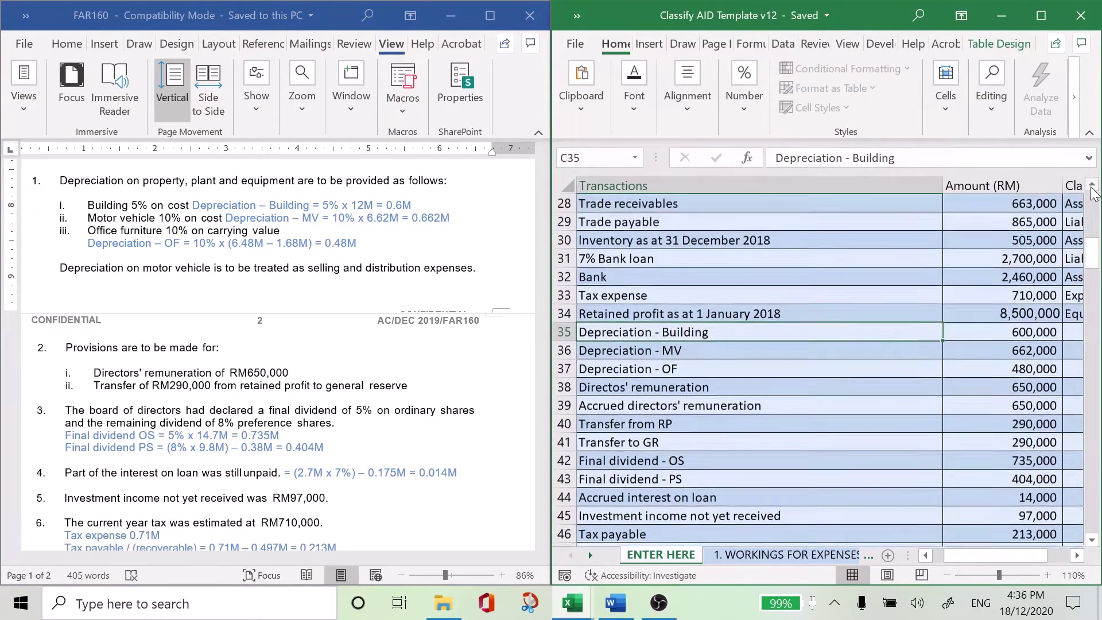
{"action": "scroll", "coordinate": [1092, 192], "scroll_direction": "up", "scroll_amount": 3}
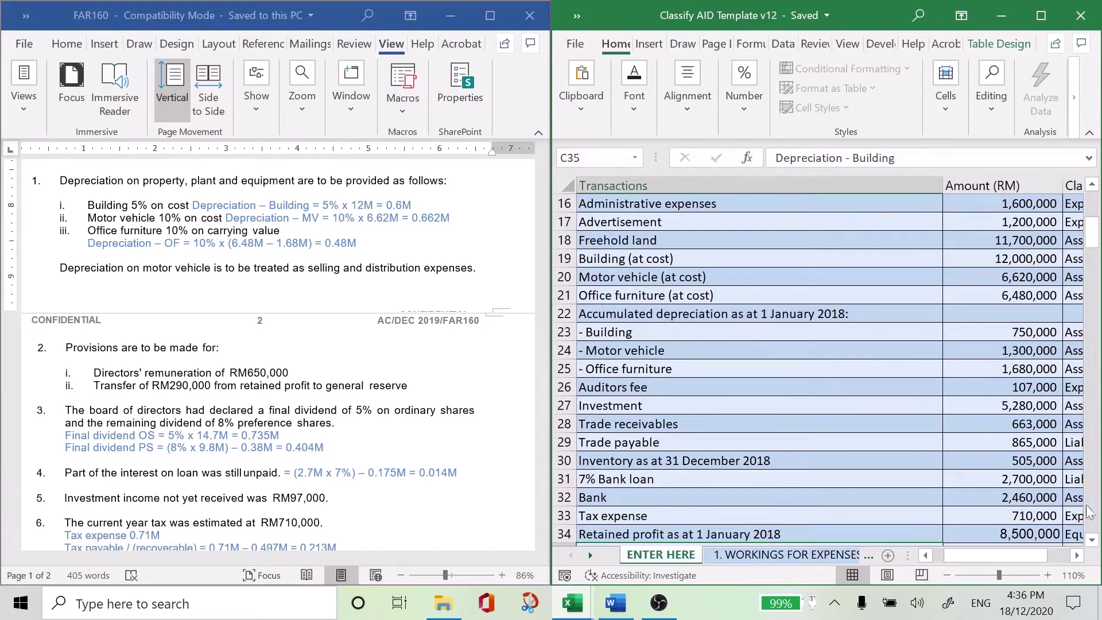
{"action": "left_click", "coordinate": [1092, 540]}
{"action": "left_click", "coordinate": [1093, 540]}
{"action": "left_click", "coordinate": [1093, 540]}
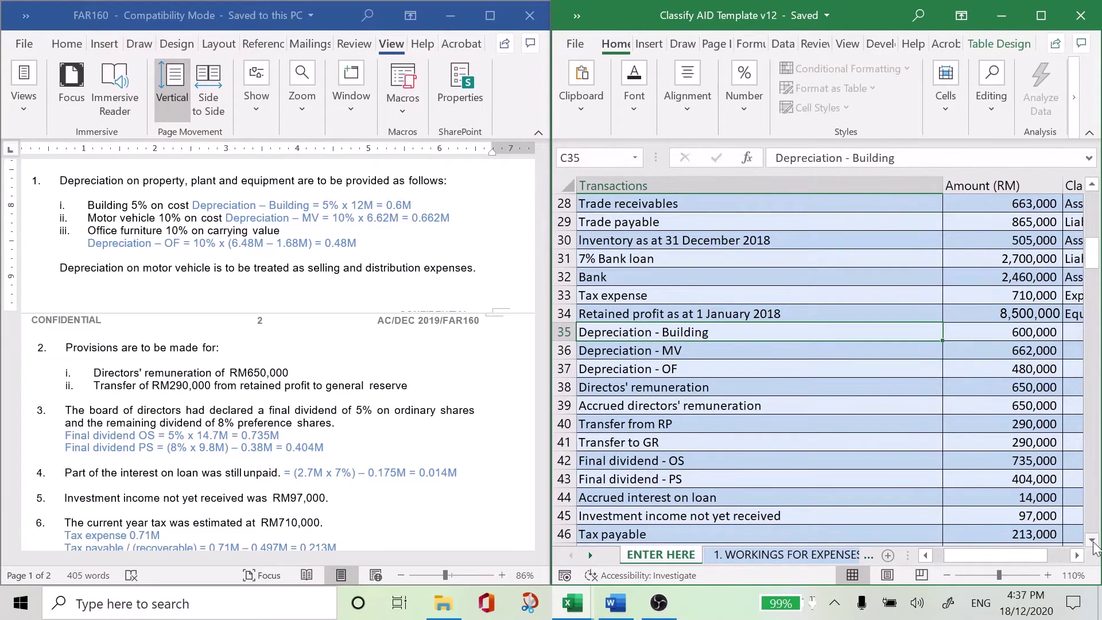
{"action": "left_click", "coordinate": [1092, 541]}
{"action": "left_click", "coordinate": [1092, 541]}
{"action": "left_click", "coordinate": [1092, 541]}
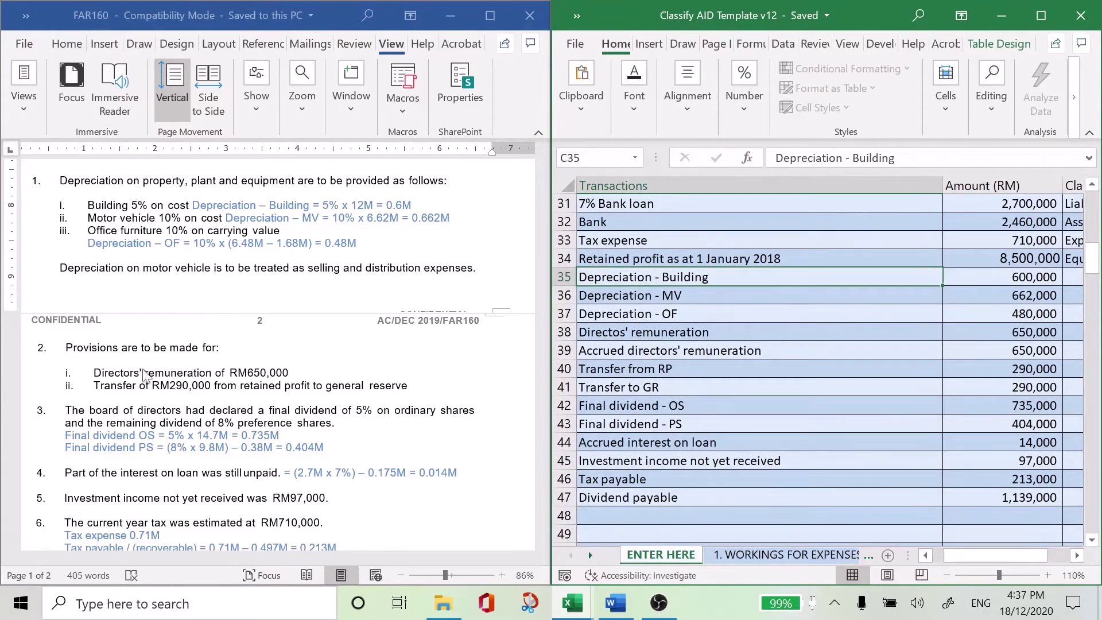
Check the names and amounts of the directors' remuneration and accrued directors' remuneration entries.
{"action": "left_click", "coordinate": [640, 326]}
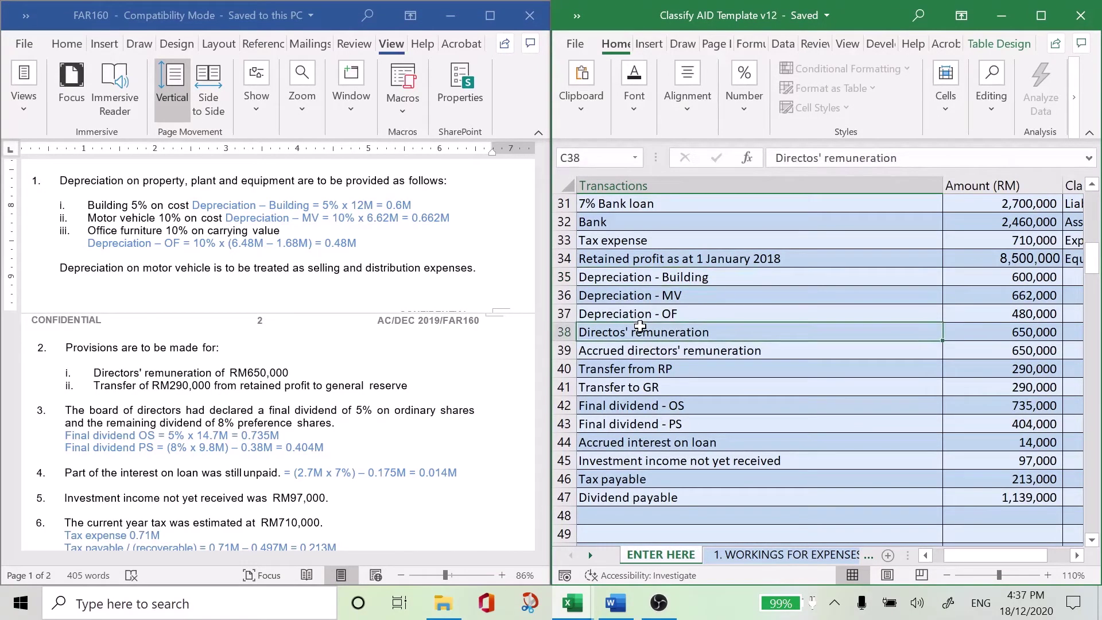
{"action": "left_click", "coordinate": [1031, 330]}
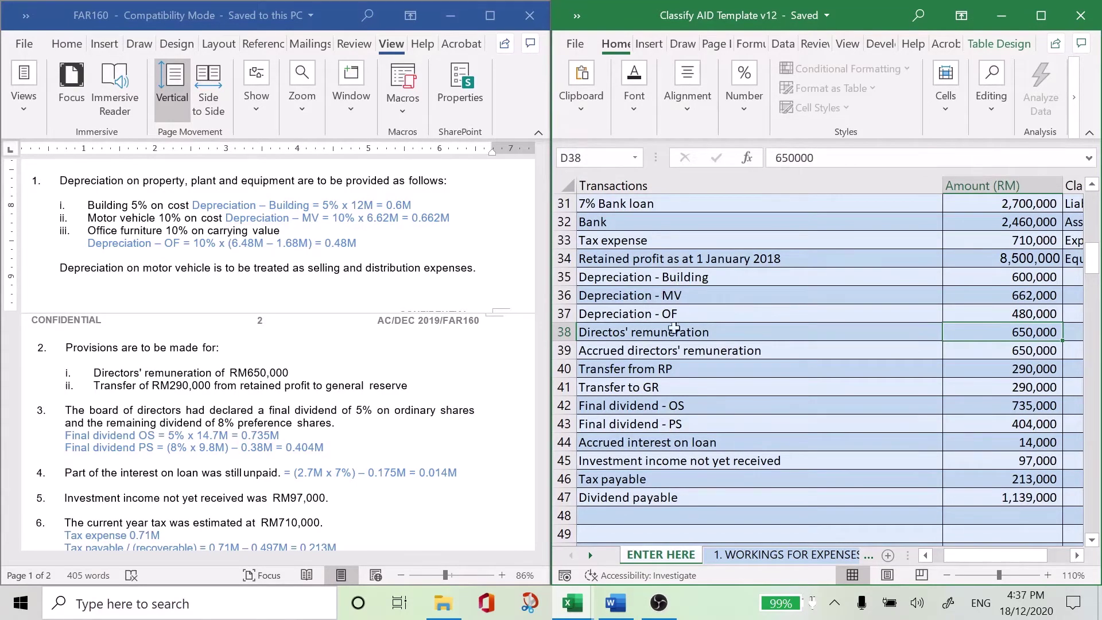
{"action": "left_click", "coordinate": [686, 352]}
{"action": "left_click", "coordinate": [994, 348]}
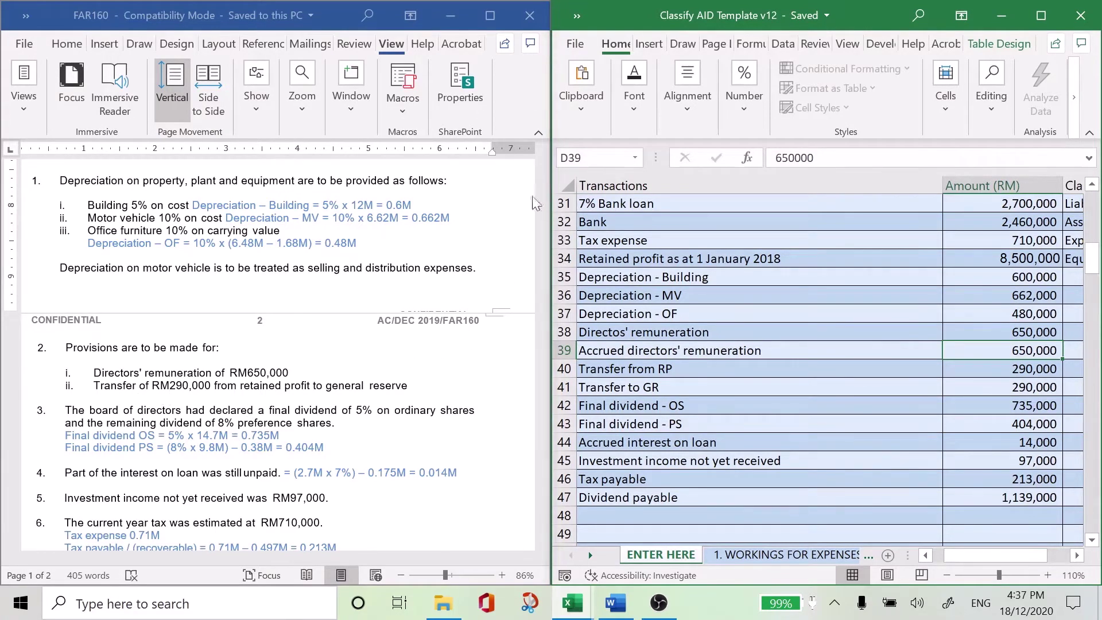
Read notes 2 to 6 and the required financial statements in the question document.
{"action": "left_click", "coordinate": [528, 538]}
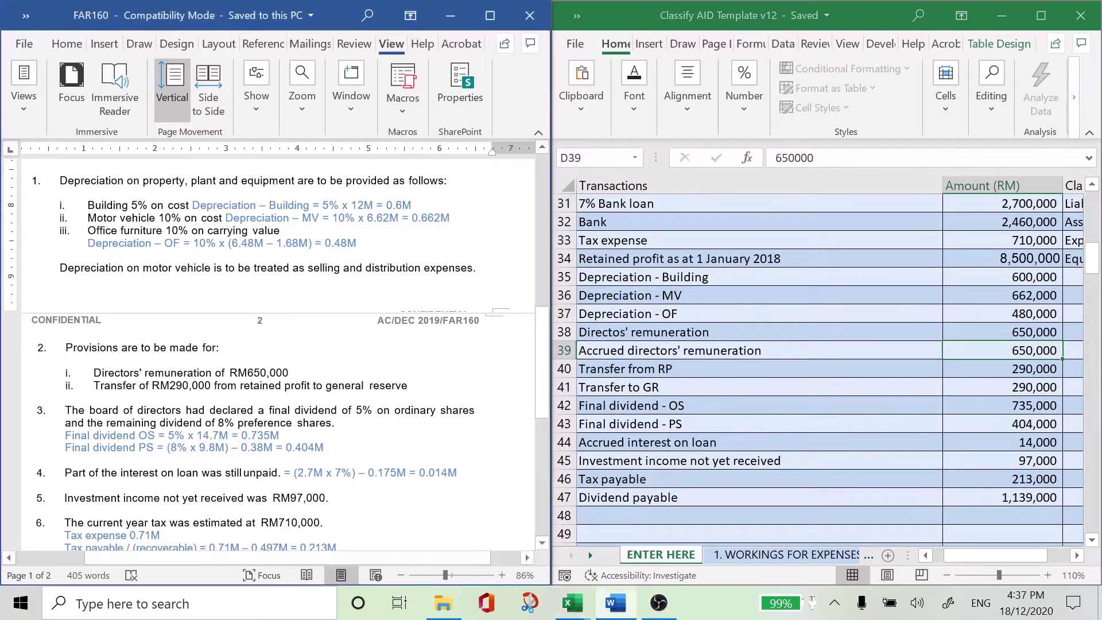
{"action": "left_click", "coordinate": [541, 543]}
{"action": "left_click", "coordinate": [542, 543]}
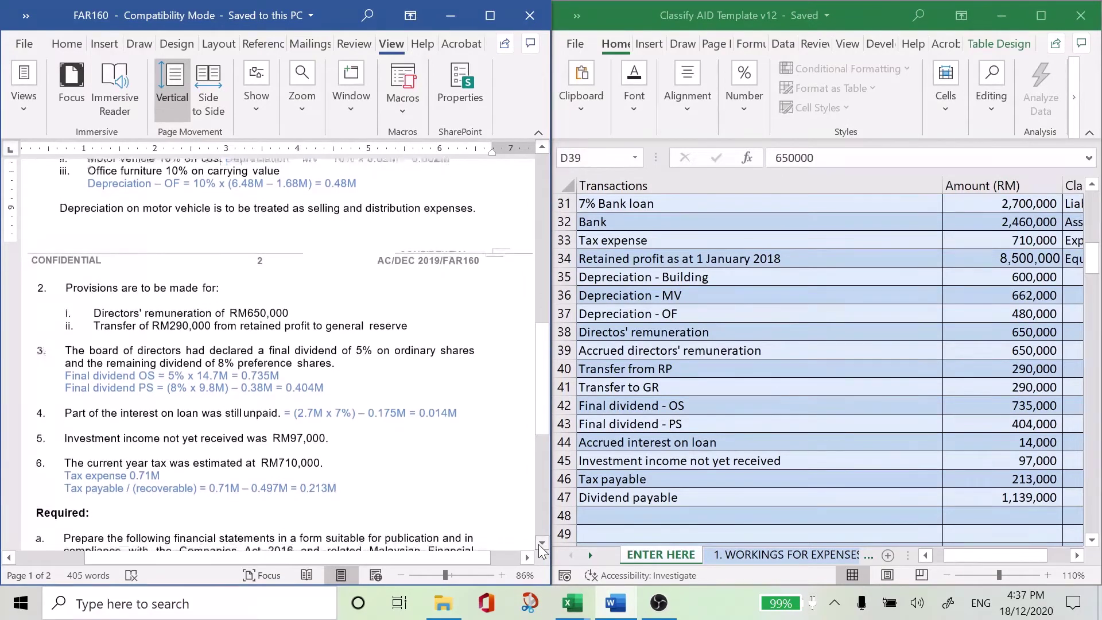
{"action": "left_click", "coordinate": [542, 543]}
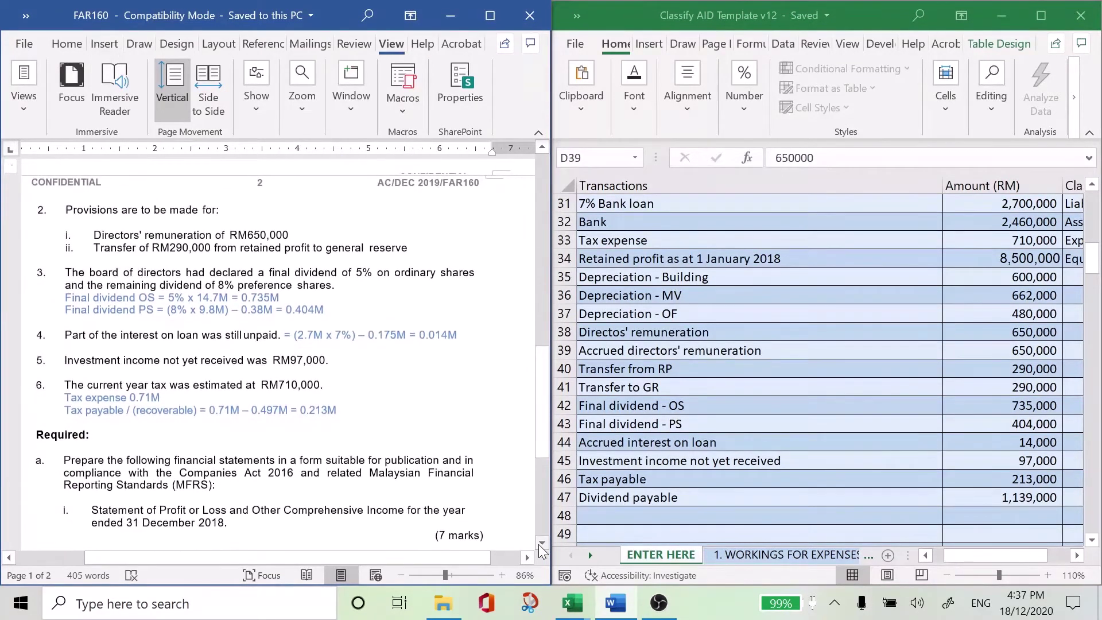
{"action": "left_click", "coordinate": [542, 544]}
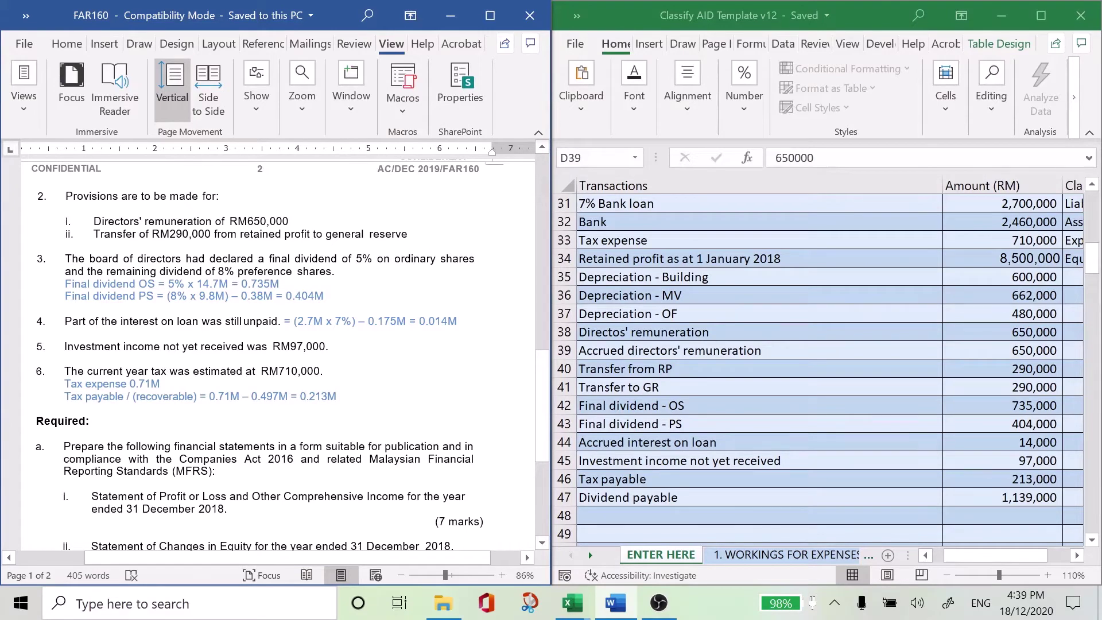
Check the Final dividend - OS and Final dividend - PS entries and amounts against note 3 in the question.
{"action": "mouse_move", "coordinate": [543, 367]}
{"action": "left_mouse_down"}
{"action": "mouse_move", "coordinate": [567, 160]}
{"action": "mouse_move", "coordinate": [561, 326]}
{"action": "mouse_move", "coordinate": [546, 369]}
{"action": "left_mouse_up"}
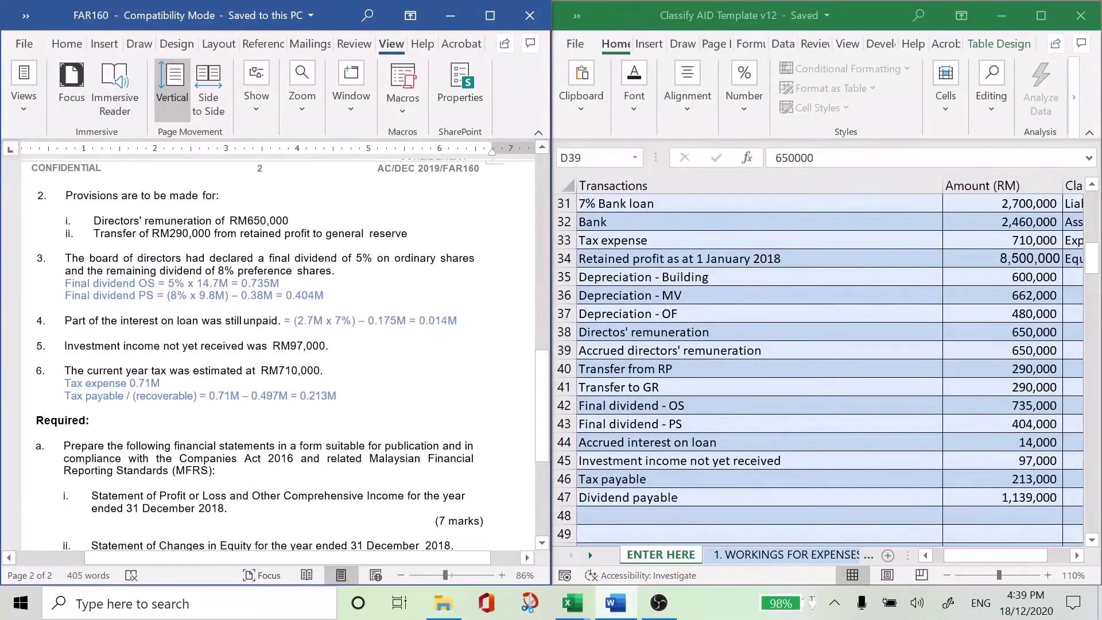
{"action": "left_click", "coordinate": [621, 404]}
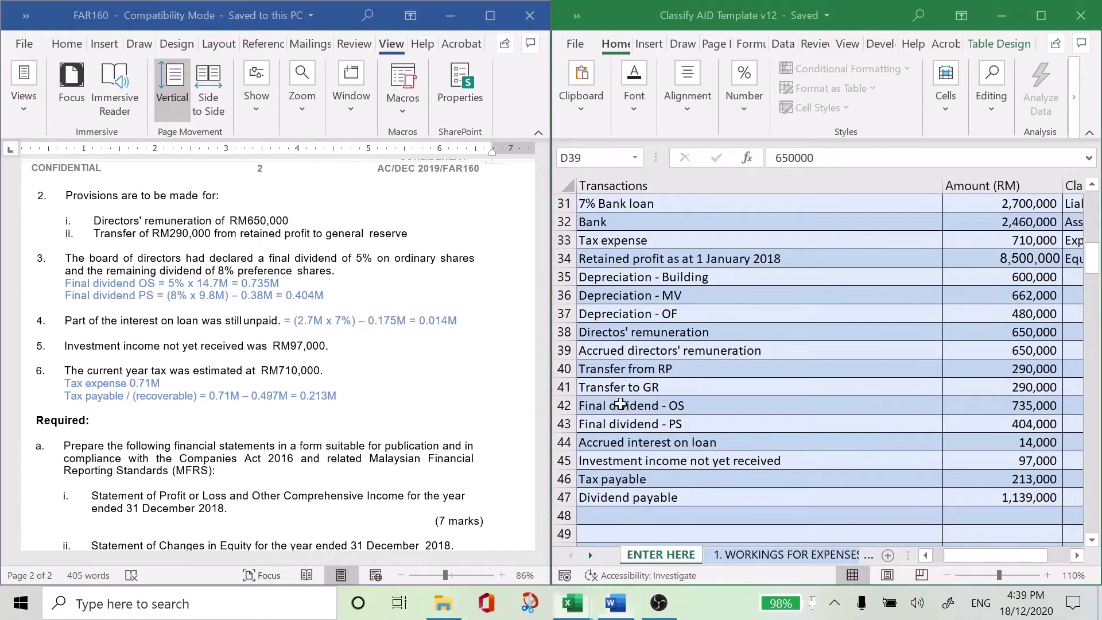
{"action": "left_click", "coordinate": [1001, 406]}
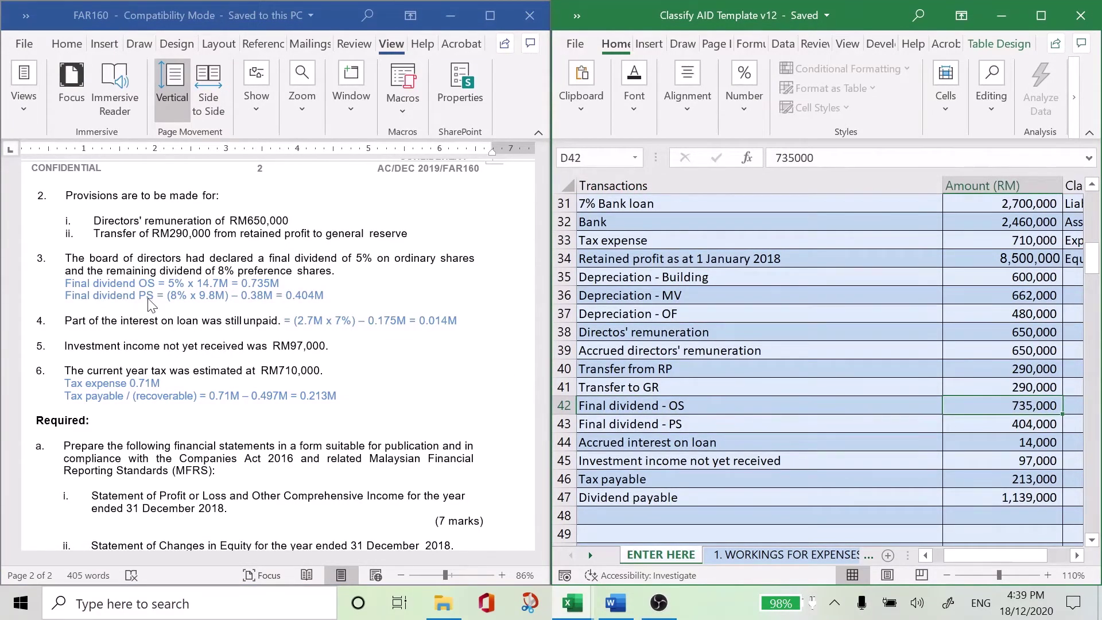
{"action": "left_click", "coordinate": [630, 425]}
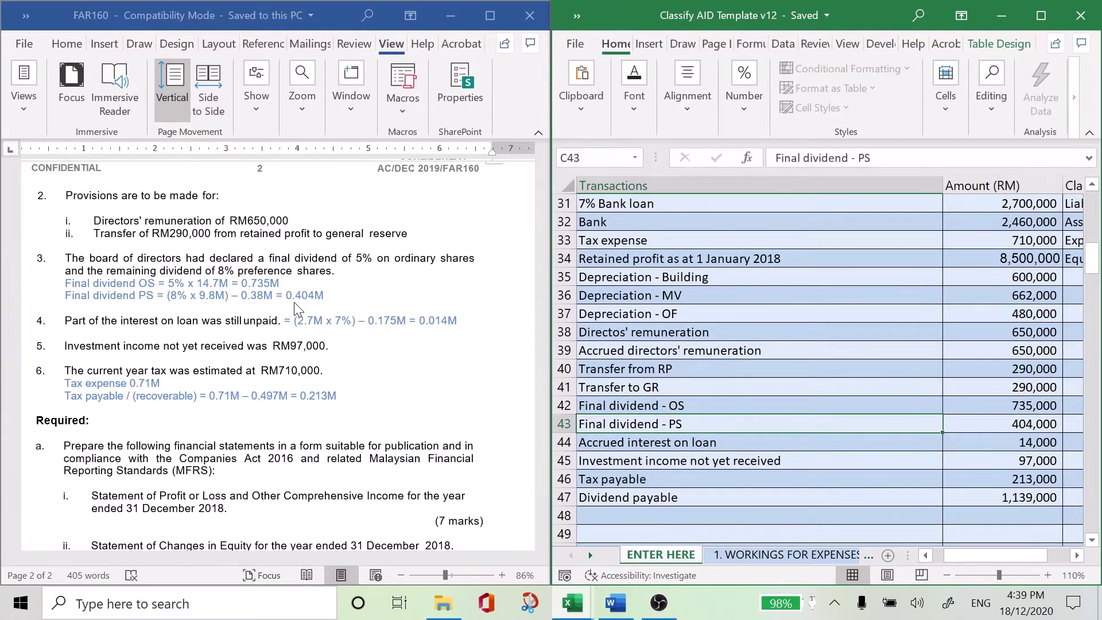
{"action": "left_click", "coordinate": [1043, 426]}
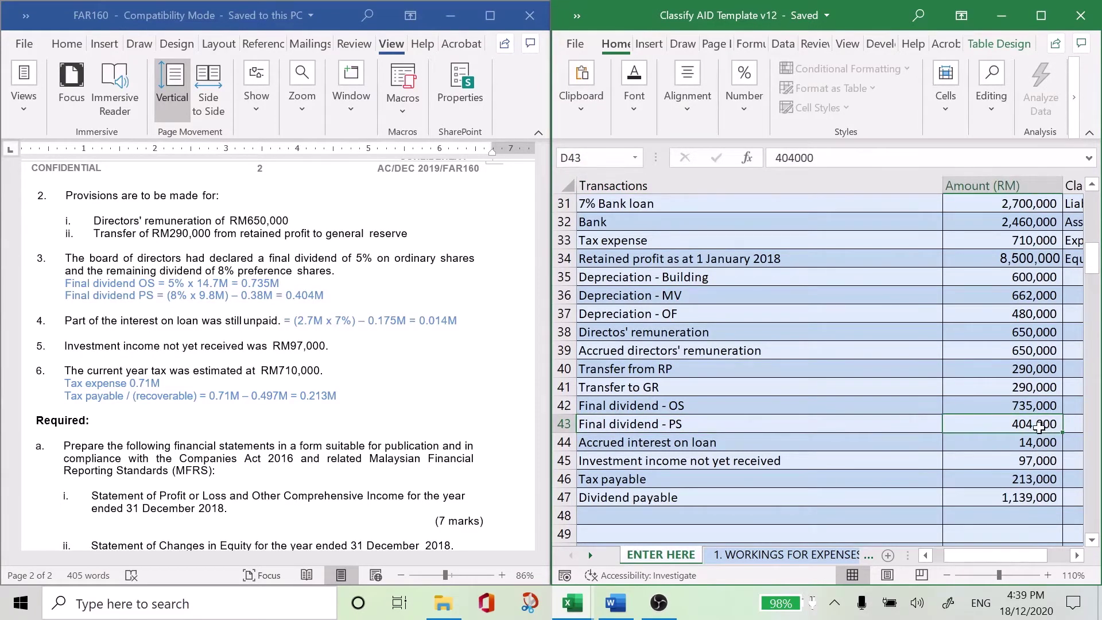
Find and highlight the Interest on loan row with its debit amount in the question's trial balance.
{"action": "left_click", "coordinate": [1092, 540]}
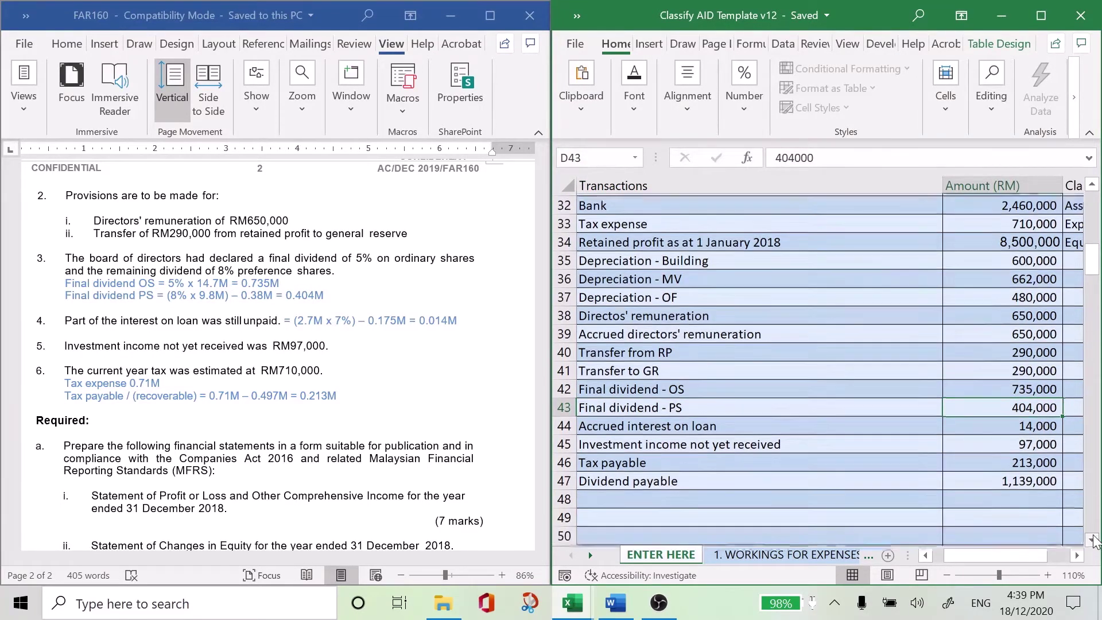
{"action": "left_click", "coordinate": [1092, 539]}
{"action": "left_click", "coordinate": [1092, 540]}
{"action": "left_click", "coordinate": [1093, 540]}
{"action": "left_click", "coordinate": [1092, 540]}
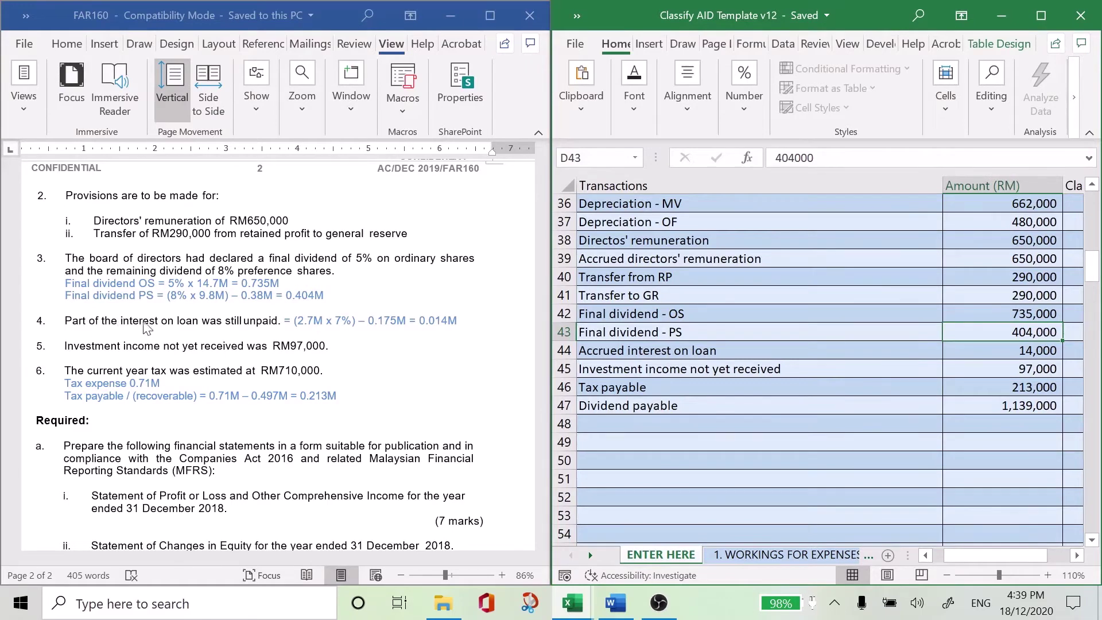
{"action": "left_click", "coordinate": [536, 229]}
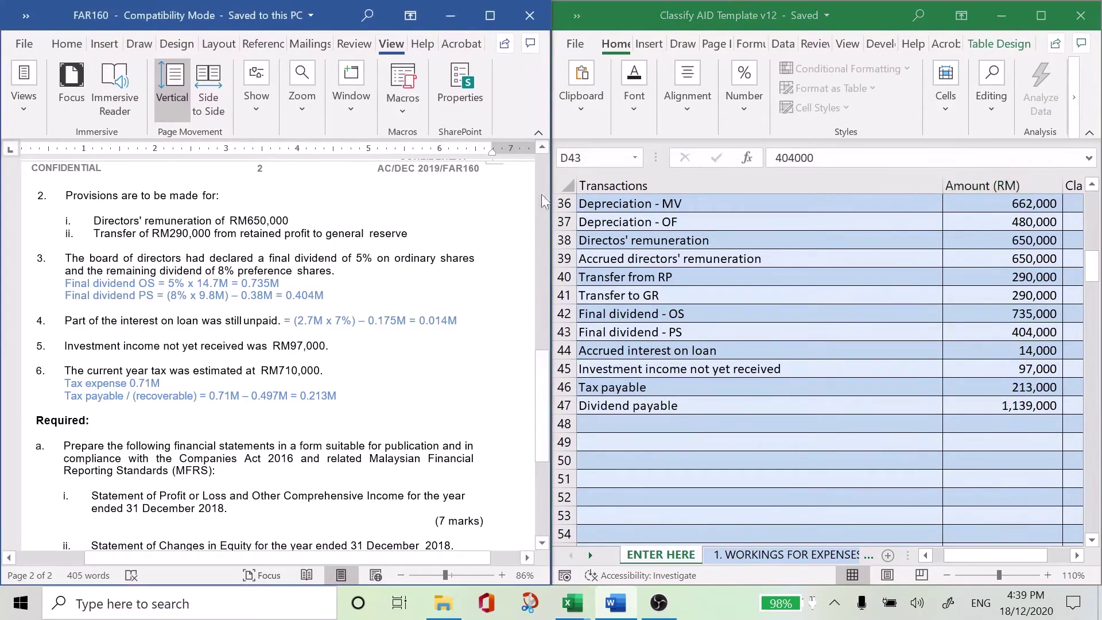
{"action": "left_click_drag", "start_coordinate": [540, 147], "coordinate": [540, 146]}
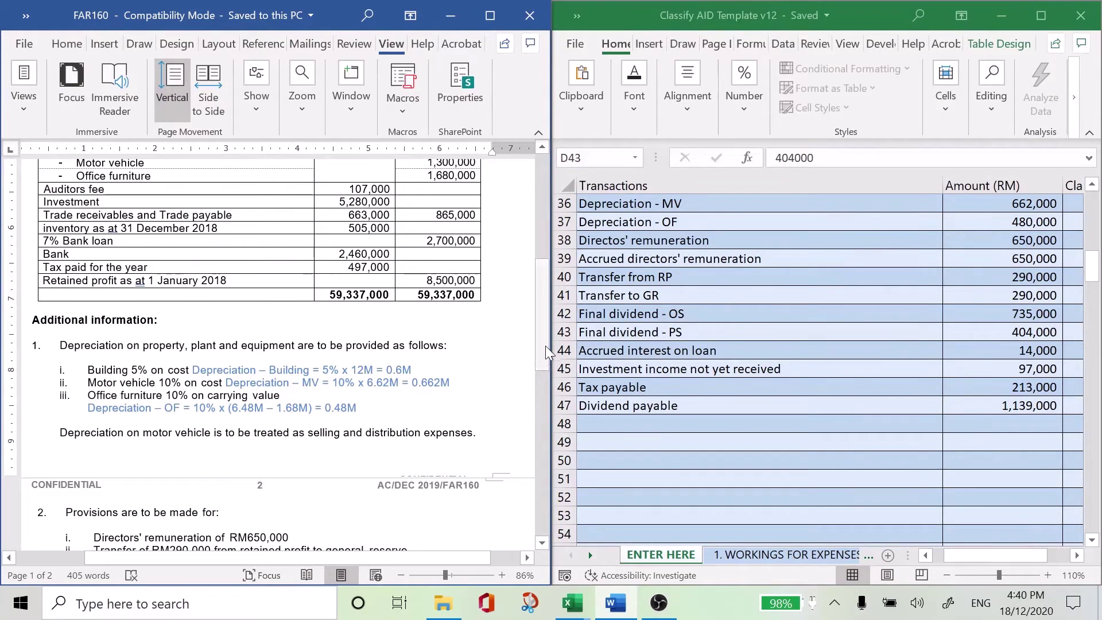
{"action": "left_click_drag", "start_coordinate": [545, 342], "coordinate": [546, 269]}
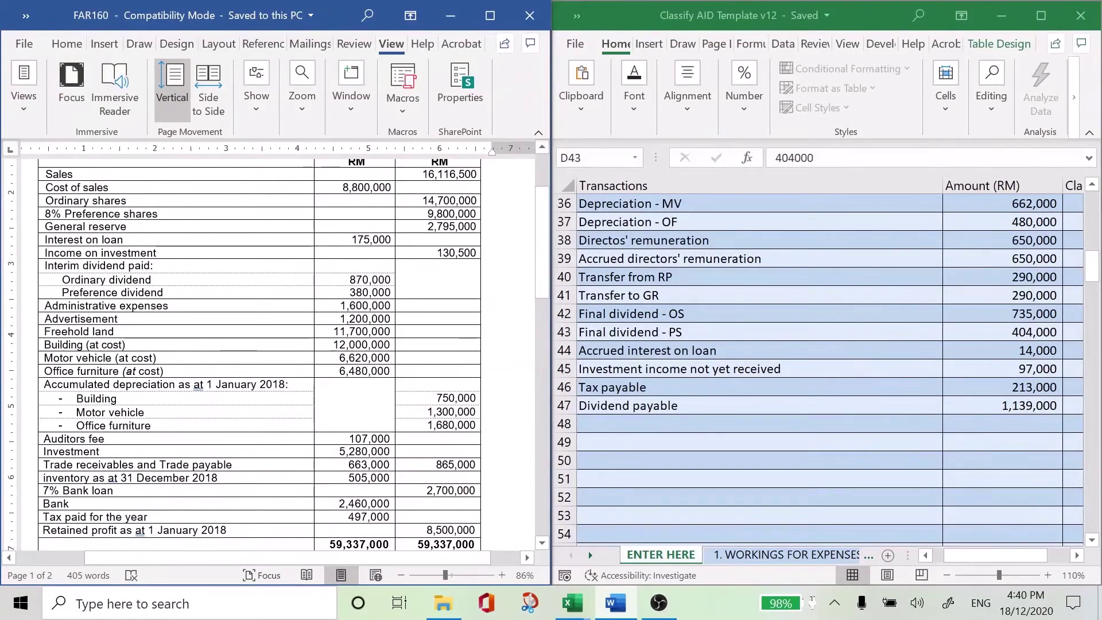
{"action": "left_click", "coordinate": [124, 239]}
{"action": "left_click_drag", "start_coordinate": [124, 239], "coordinate": [332, 240]}
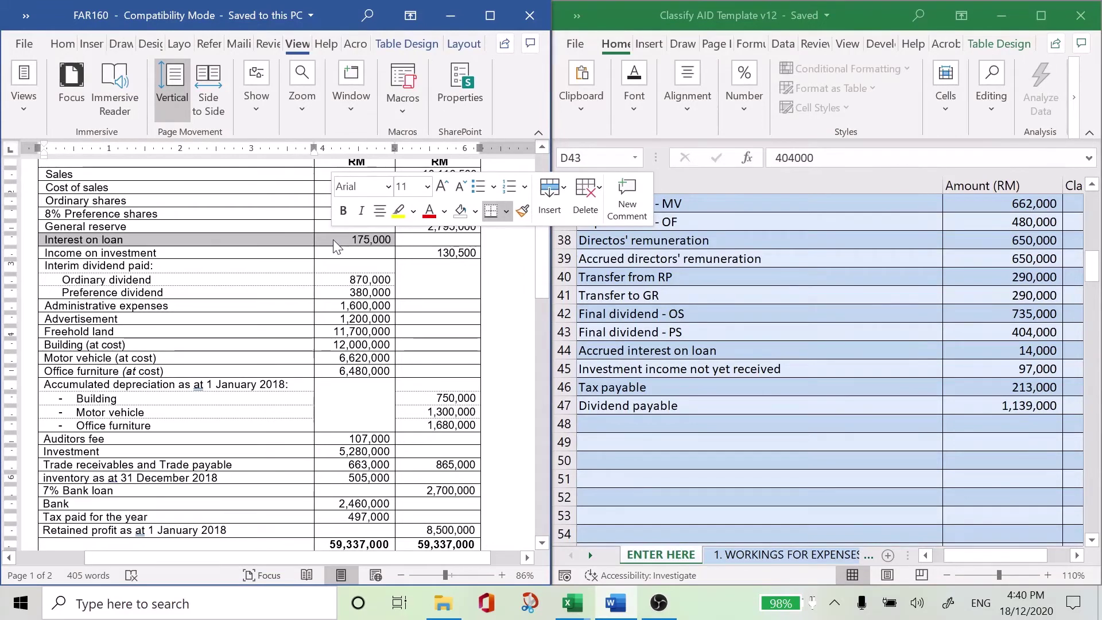
{"action": "key", "text": "ctrl+c"}
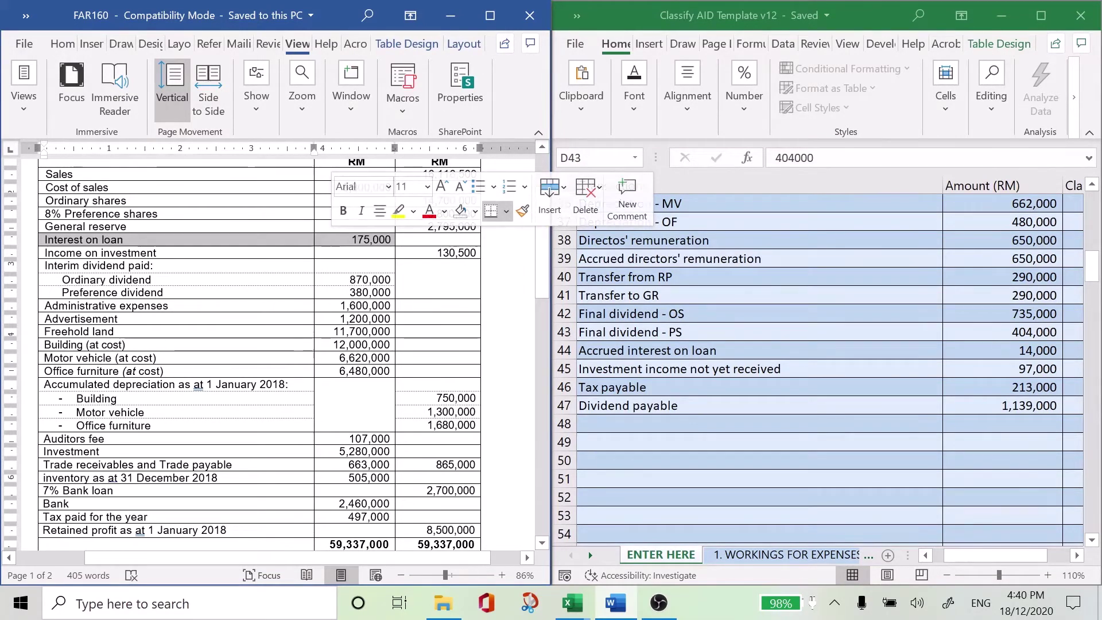
Check the Accrued interest on loan entry and its amount against note 4 in the question.
{"action": "left_click_drag", "start_coordinate": [539, 291], "coordinate": [528, 456]}
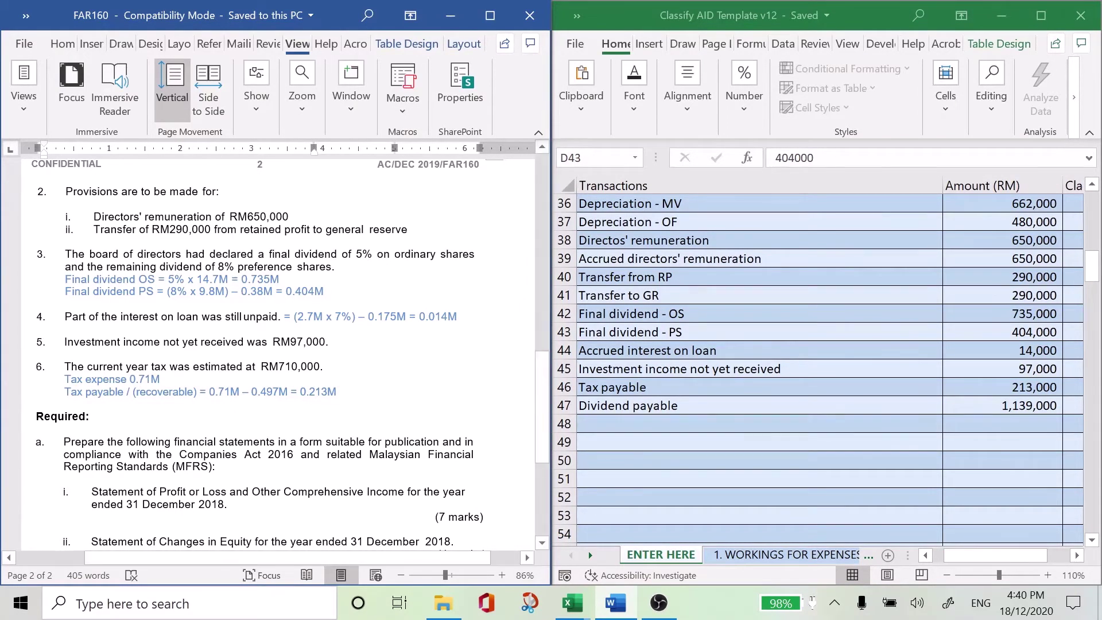
{"action": "left_click", "coordinate": [625, 353]}
{"action": "left_click", "coordinate": [626, 353]}
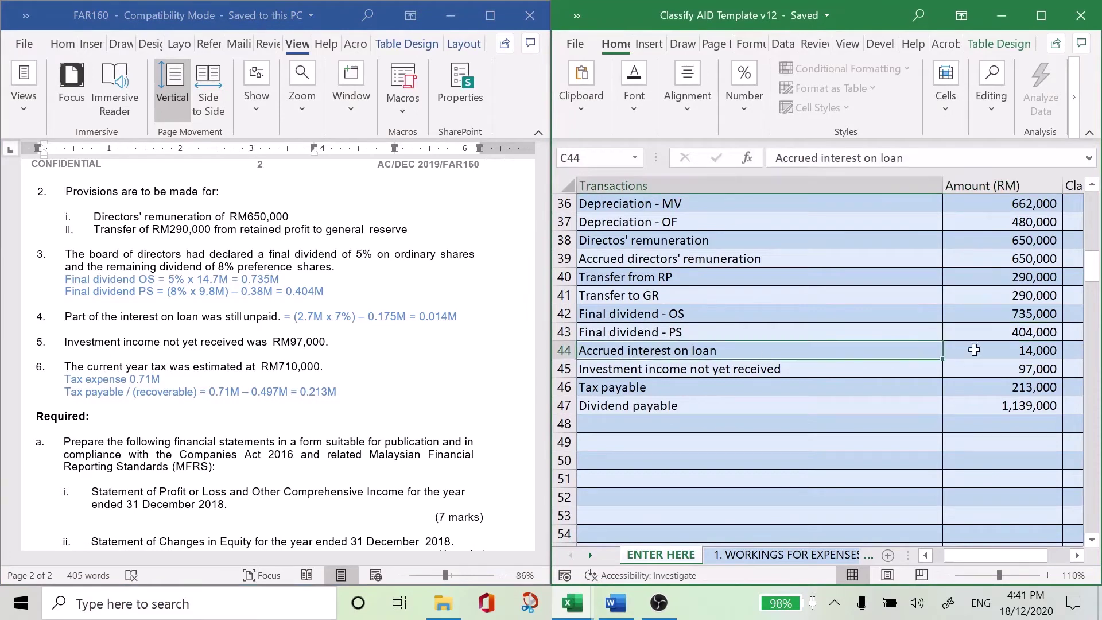
{"action": "left_click", "coordinate": [974, 350]}
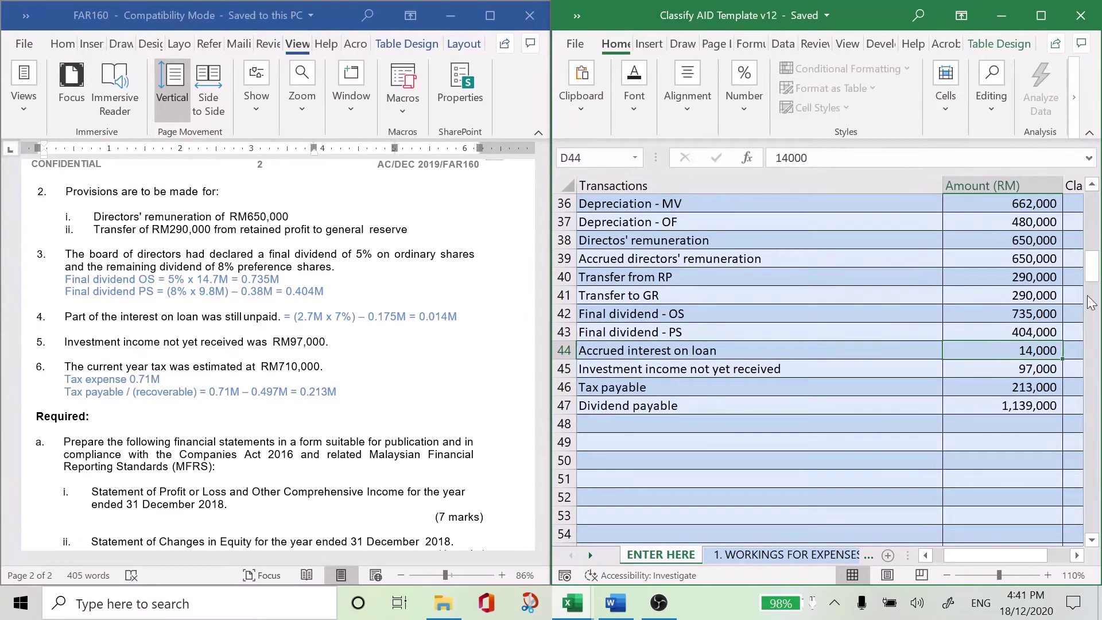
Inspect both components of the Interest on loan amount formula in the transaction list.
{"action": "left_click_drag", "start_coordinate": [1093, 275], "coordinate": [1095, 241]}
{"action": "mouse_move", "coordinate": [1095, 231]}
{"action": "left_mouse_down"}
{"action": "mouse_move", "coordinate": [1094, 201]}
{"action": "mouse_move", "coordinate": [1094, 230]}
{"action": "left_mouse_up"}
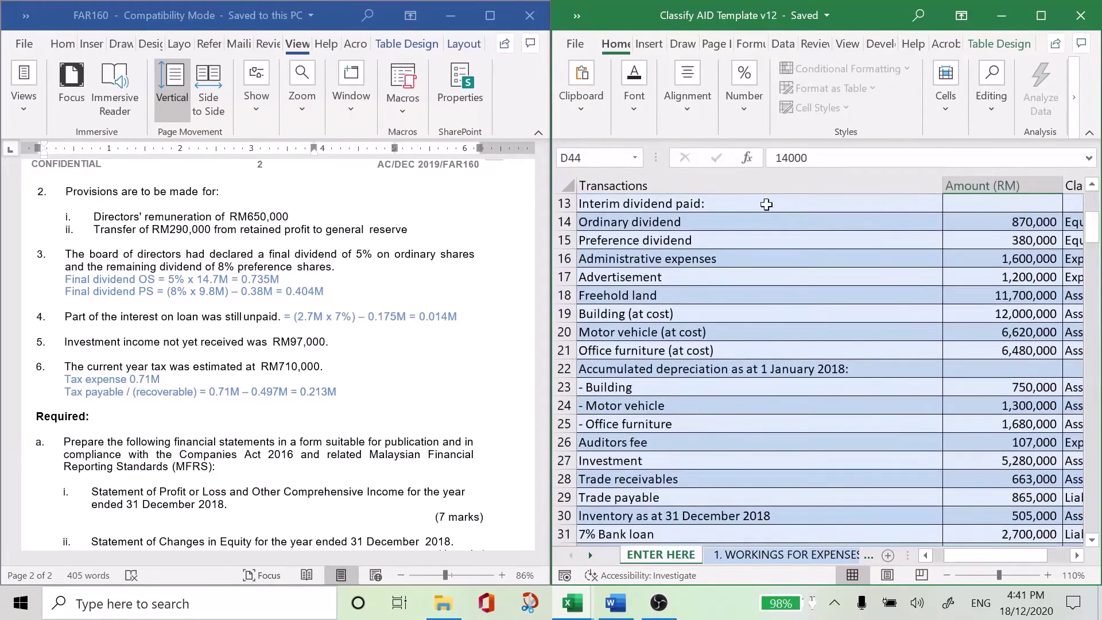
{"action": "left_click", "coordinate": [1091, 184]}
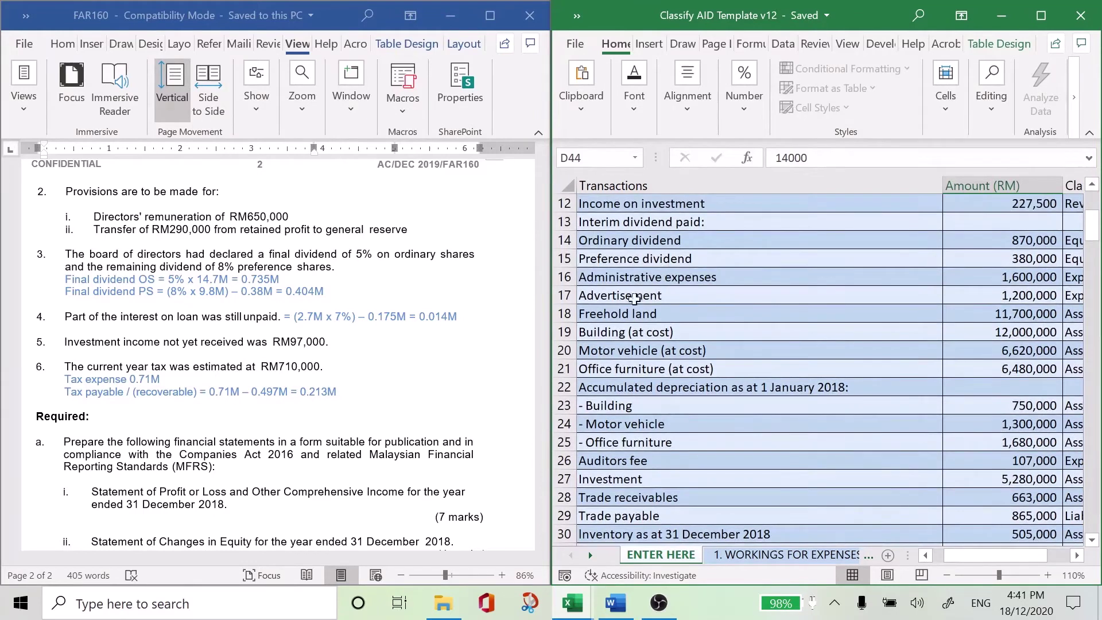
{"action": "left_click", "coordinate": [1093, 185]}
{"action": "left_click", "coordinate": [1093, 185]}
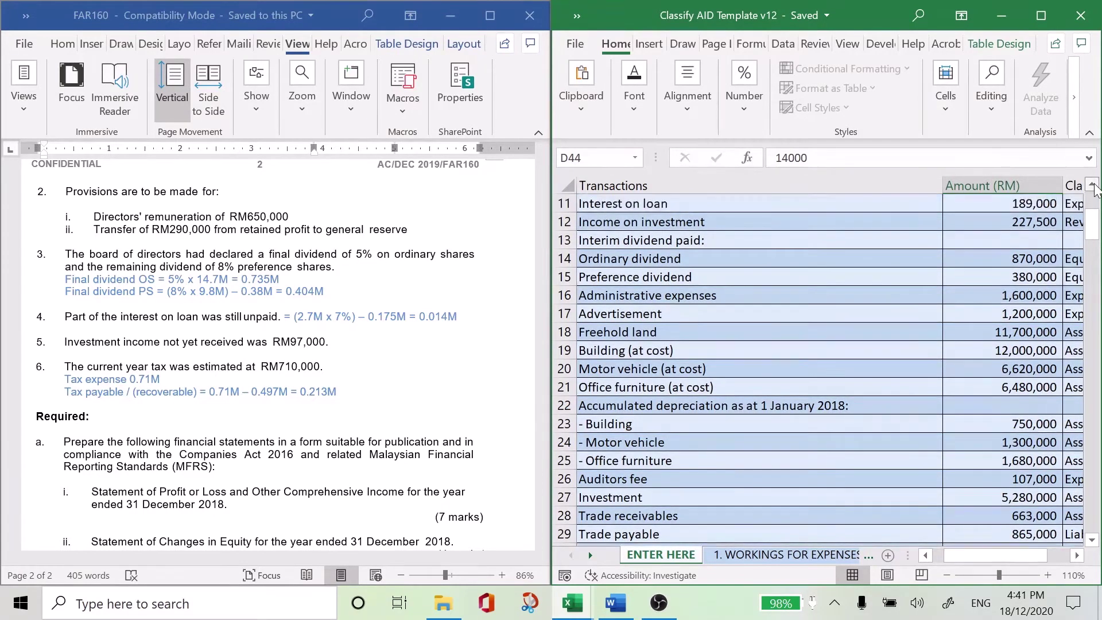
{"action": "left_click", "coordinate": [1094, 185]}
{"action": "left_click", "coordinate": [994, 224]}
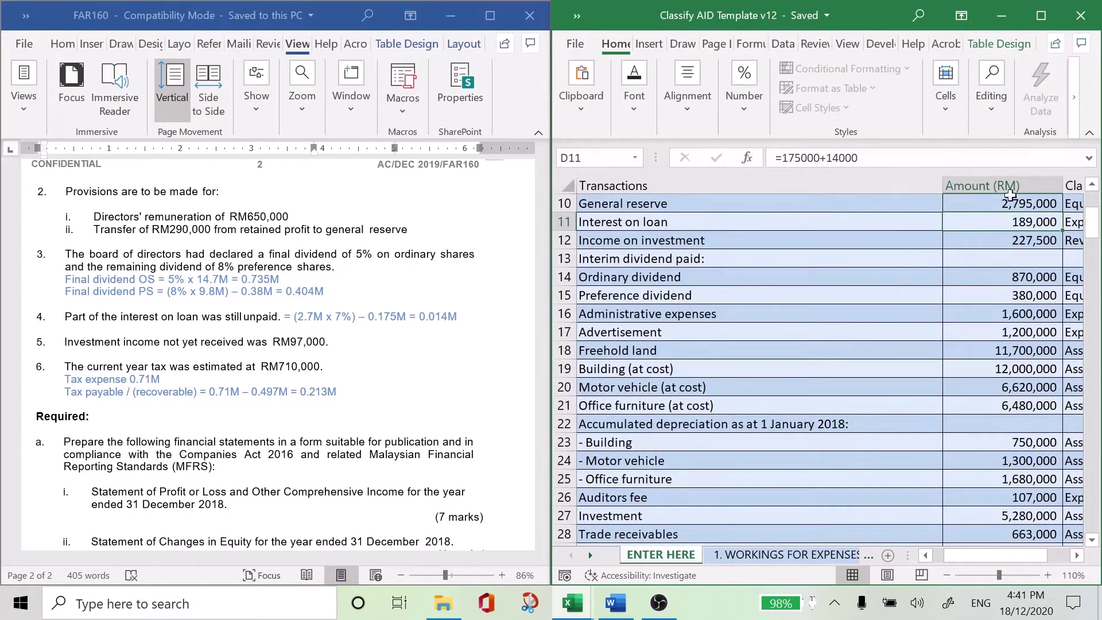
{"action": "left_click", "coordinate": [780, 158]}
{"action": "left_click_drag", "start_coordinate": [782, 157], "coordinate": [820, 158]}
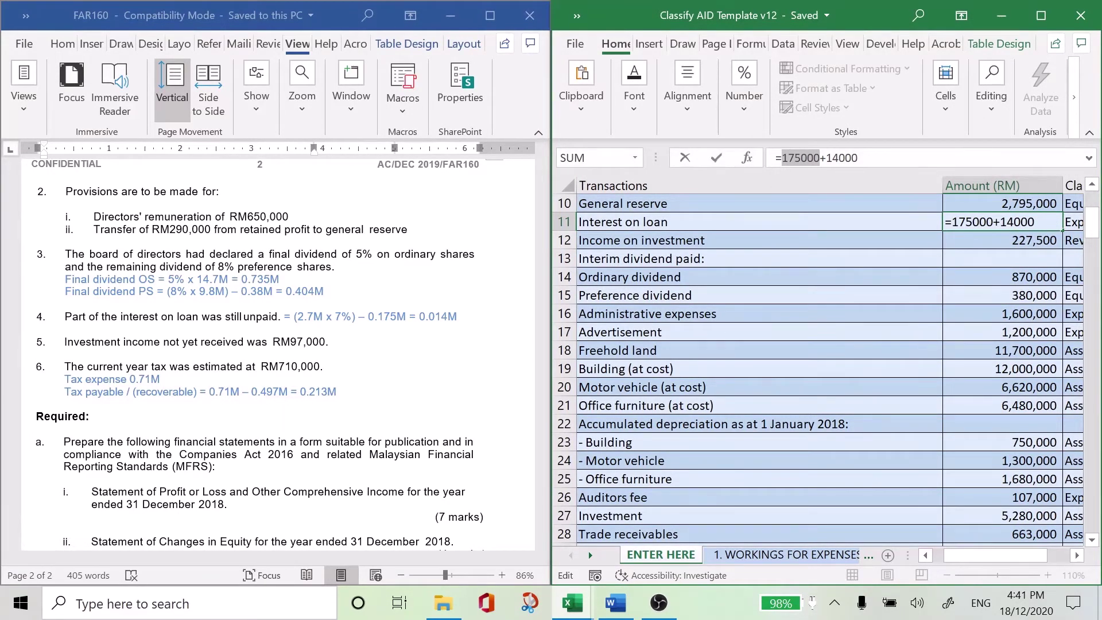
{"action": "left_click_drag", "start_coordinate": [826, 158], "coordinate": [859, 158]}
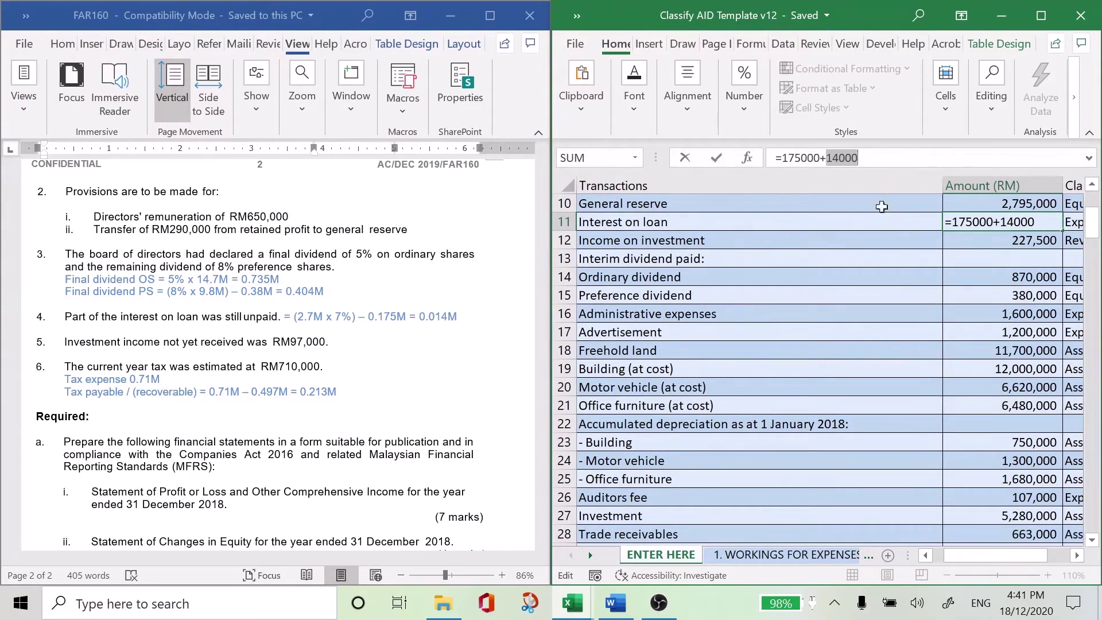
Compare Income on investment in the question's trial balance and note 5 with its row in the transaction list.
{"action": "left_click", "coordinate": [252, 350]}
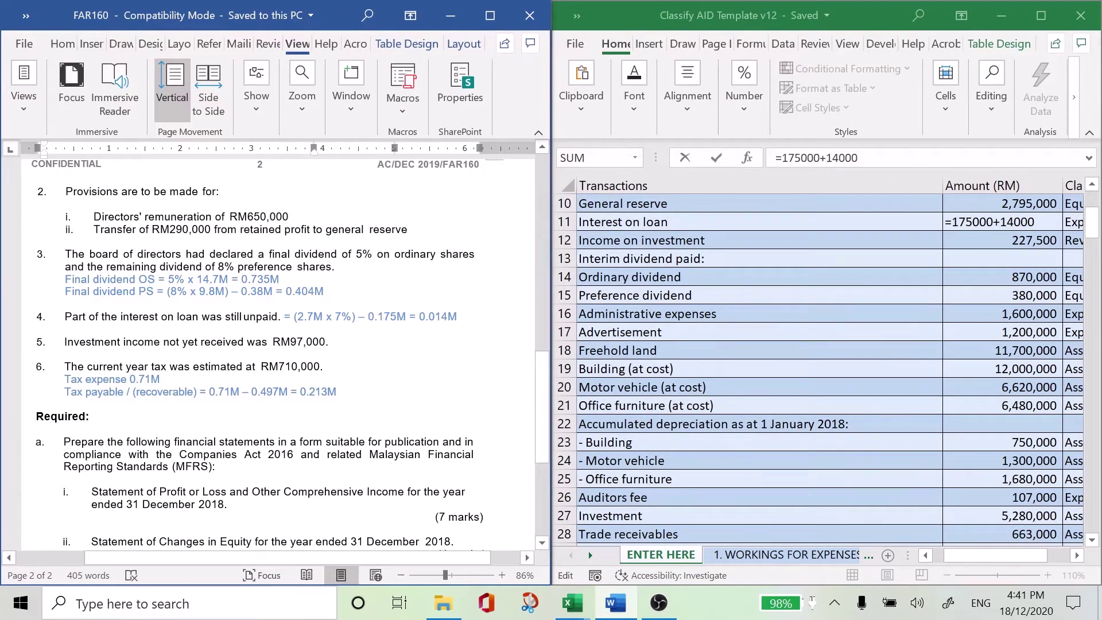
{"action": "left_click_drag", "start_coordinate": [544, 368], "coordinate": [554, 213]}
{"action": "left_click", "coordinate": [537, 231]}
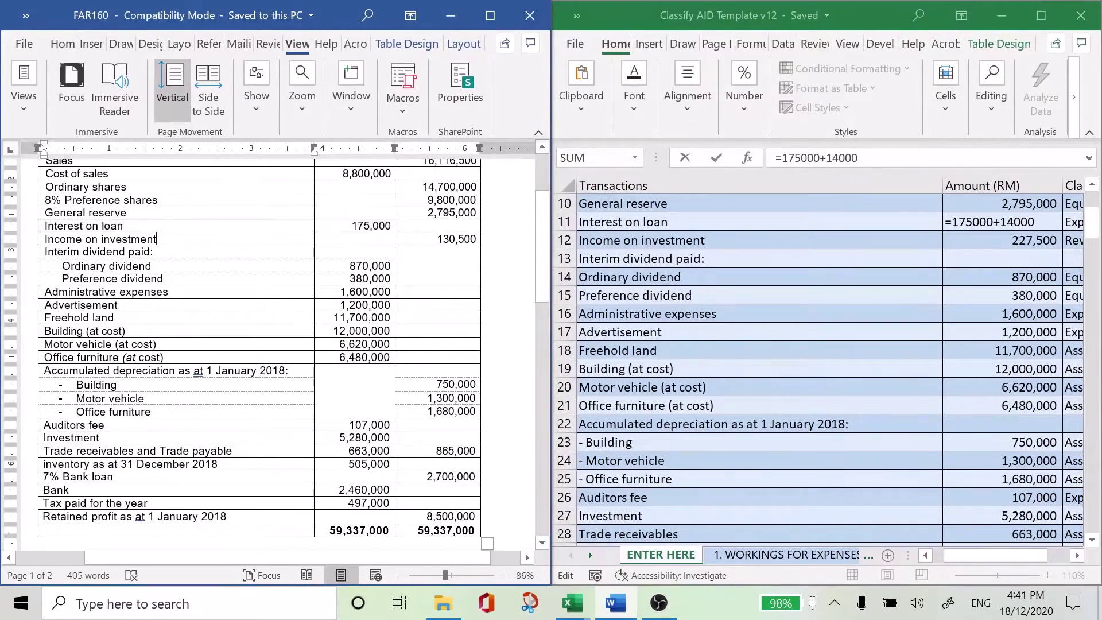
{"action": "left_click_drag", "start_coordinate": [538, 230], "coordinate": [541, 366]}
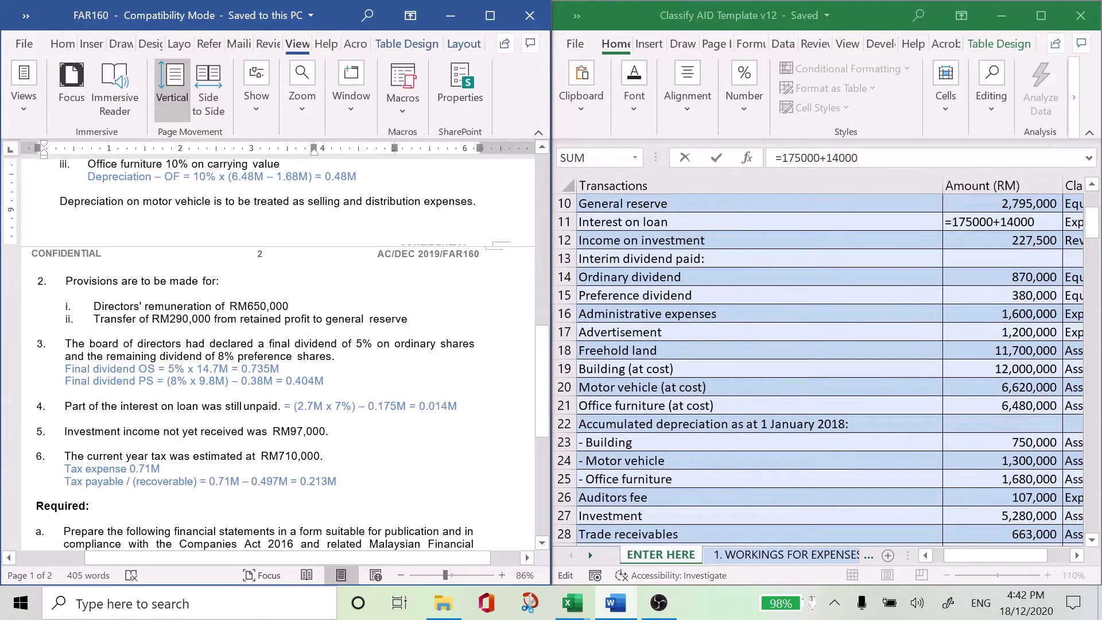
{"action": "left_click", "coordinate": [632, 240]}
{"action": "left_click", "coordinate": [951, 241]}
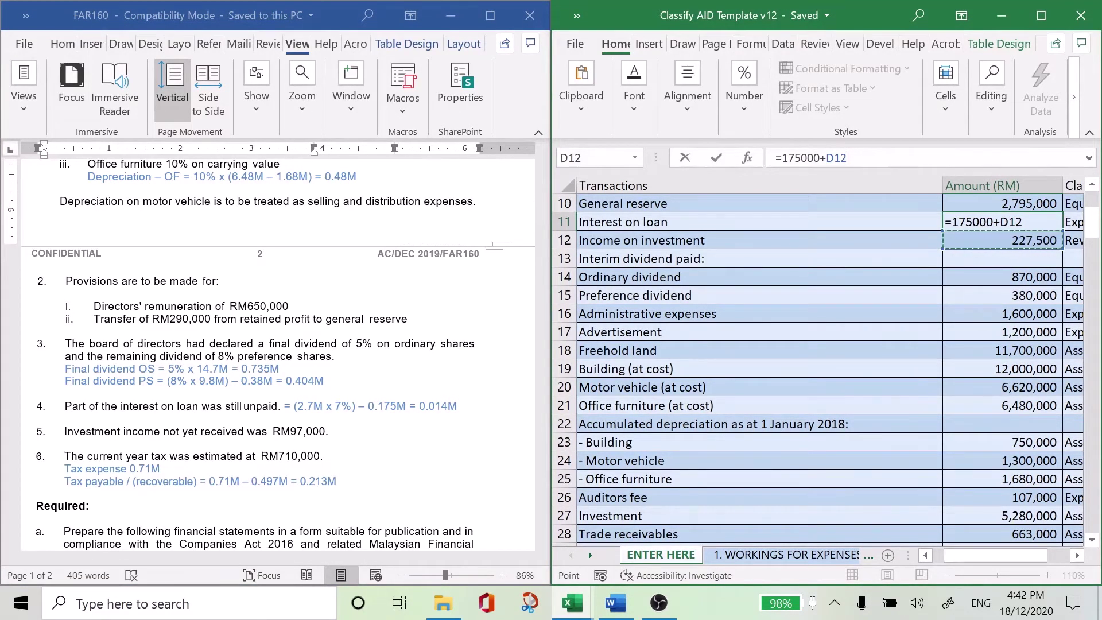
Restore the Interest on loan amount formula in D11 to =175000+14000.
{"action": "left_click", "coordinate": [994, 222]}
{"action": "key", "text": "BackSpace"}
{"action": "key", "text": "BackSpace"}
{"action": "key", "text": "BackSpace"}
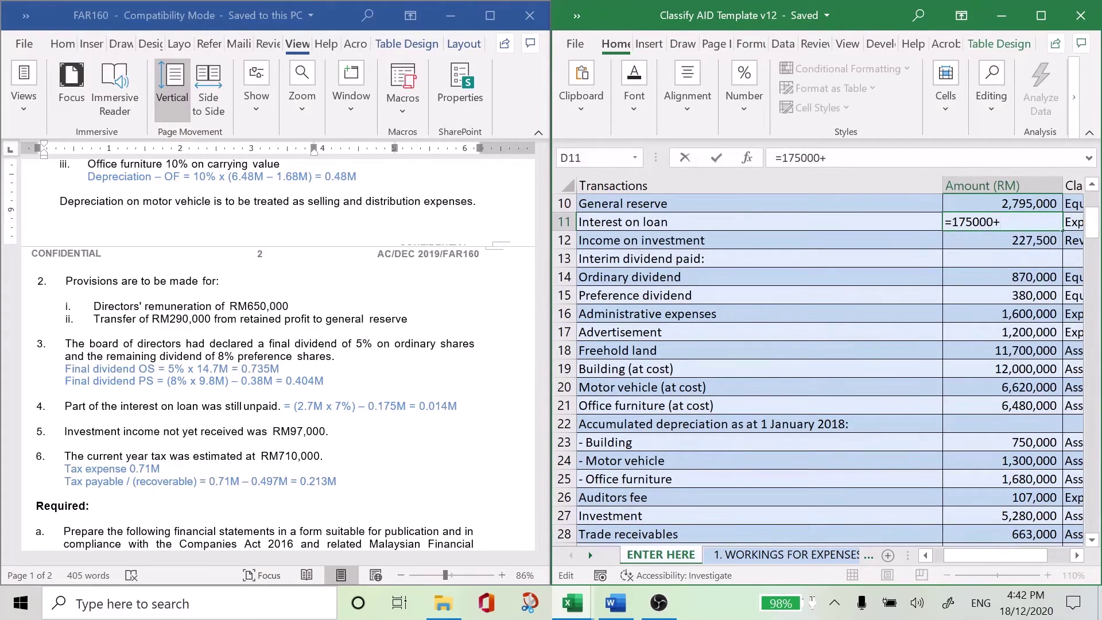
{"action": "type", "text": "14000"}
{"action": "key", "text": "ctrl+Return"}
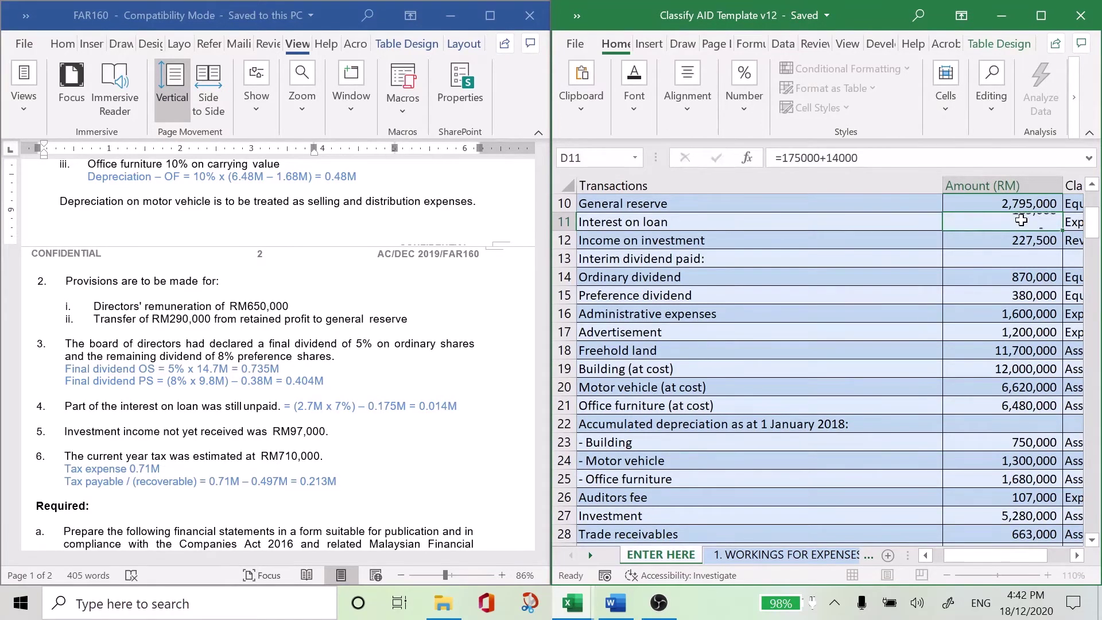
Check the Income on investment formula and the Investment income not yet received amount against note 5.
{"action": "key", "text": "Down"}
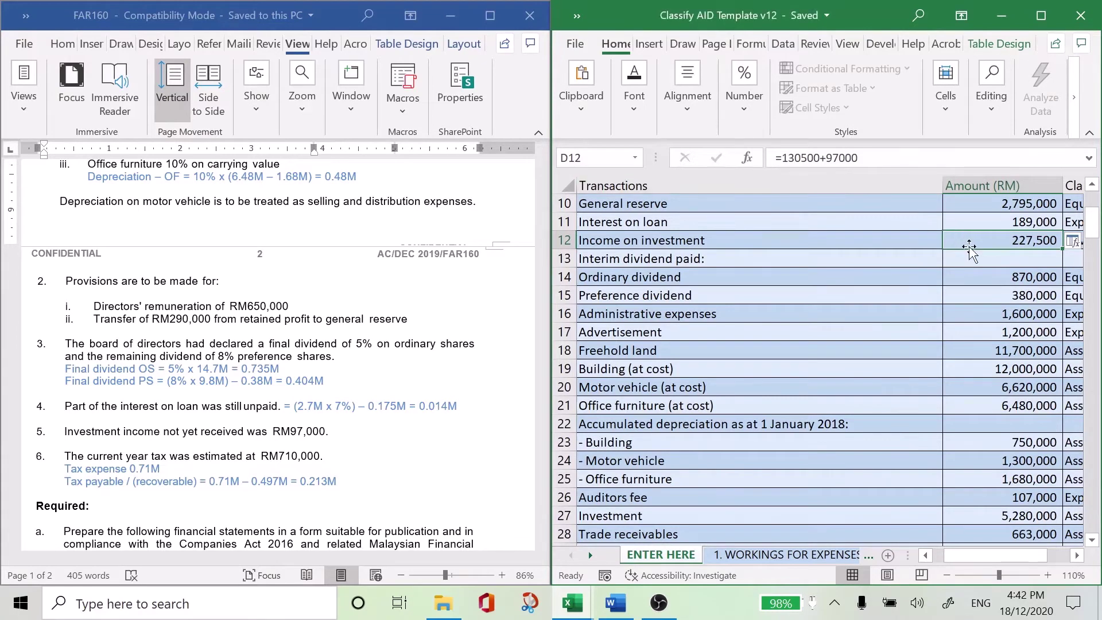
{"action": "key", "text": "Return"}
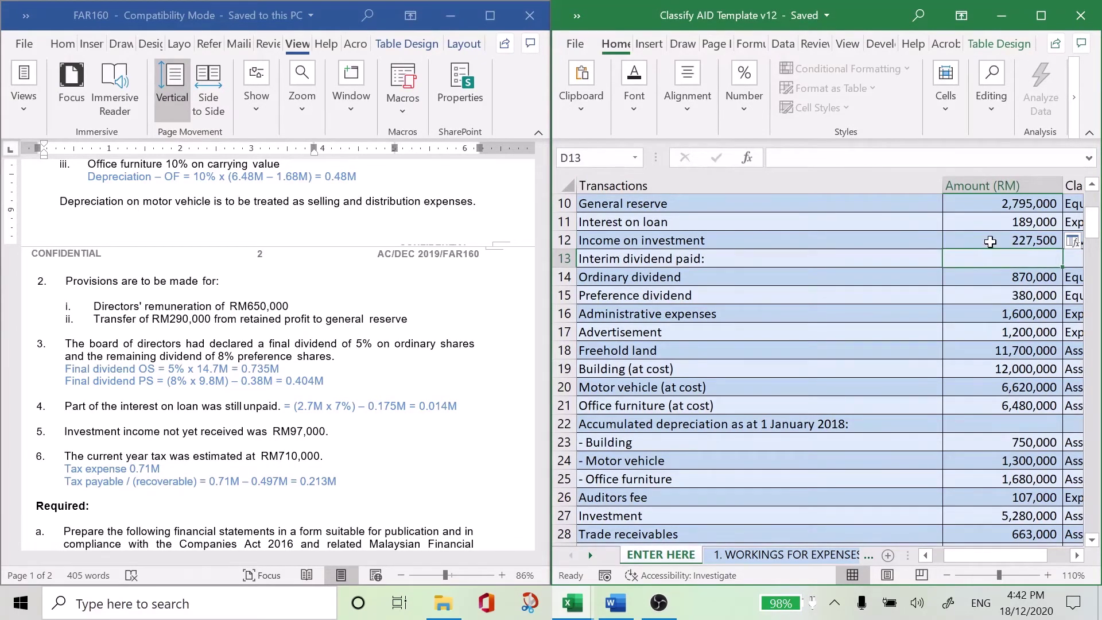
{"action": "left_click", "coordinate": [990, 241]}
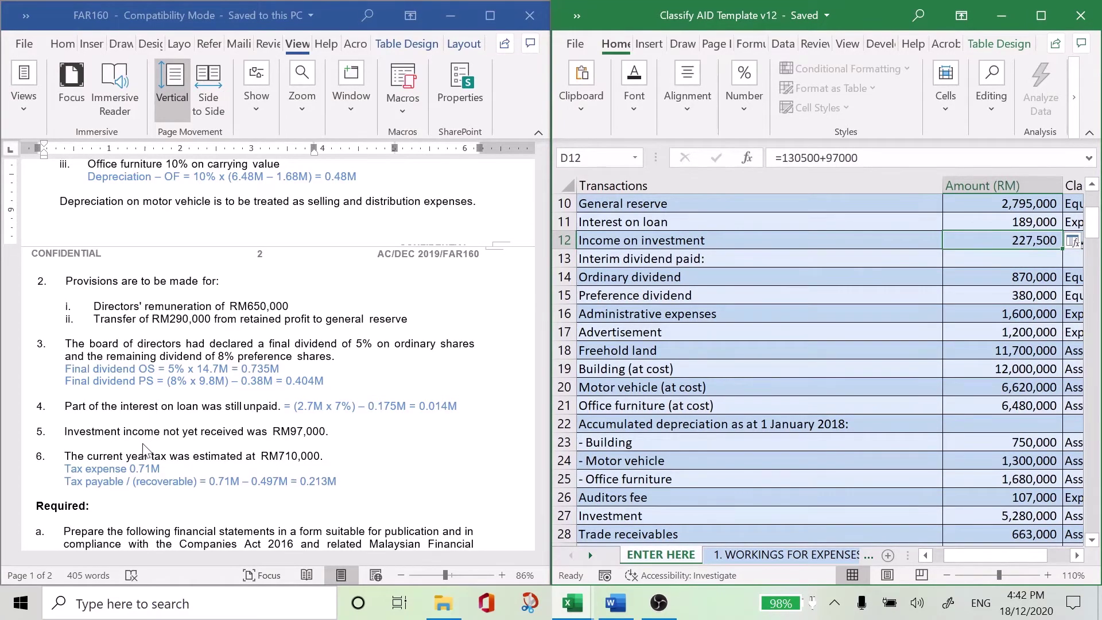
{"action": "left_click_drag", "start_coordinate": [1090, 243], "coordinate": [1097, 263]}
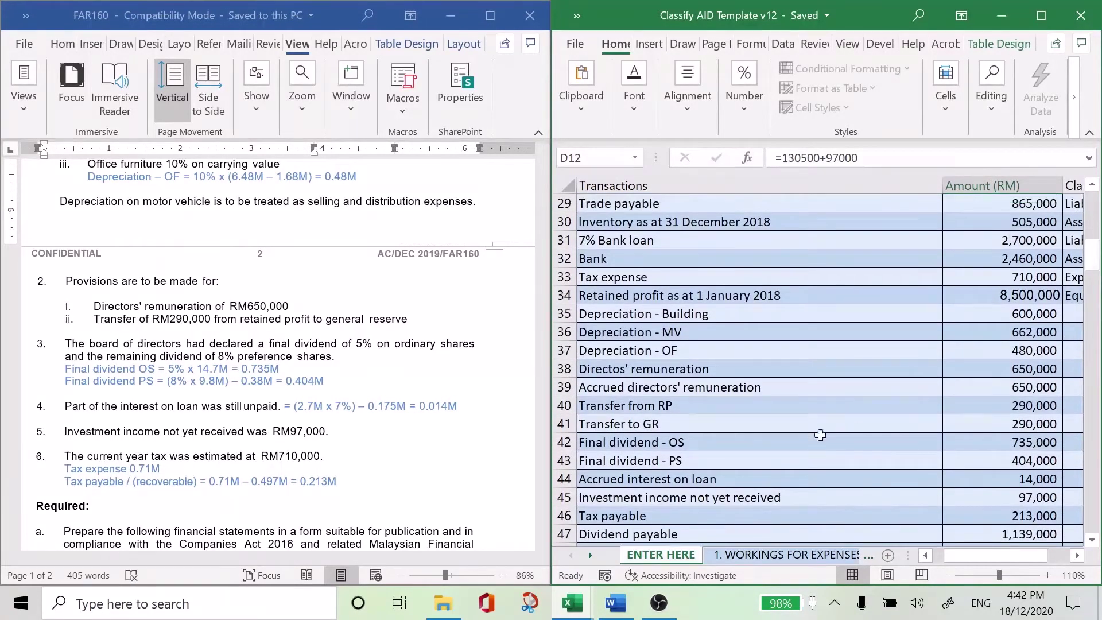
{"action": "left_click", "coordinate": [991, 499]}
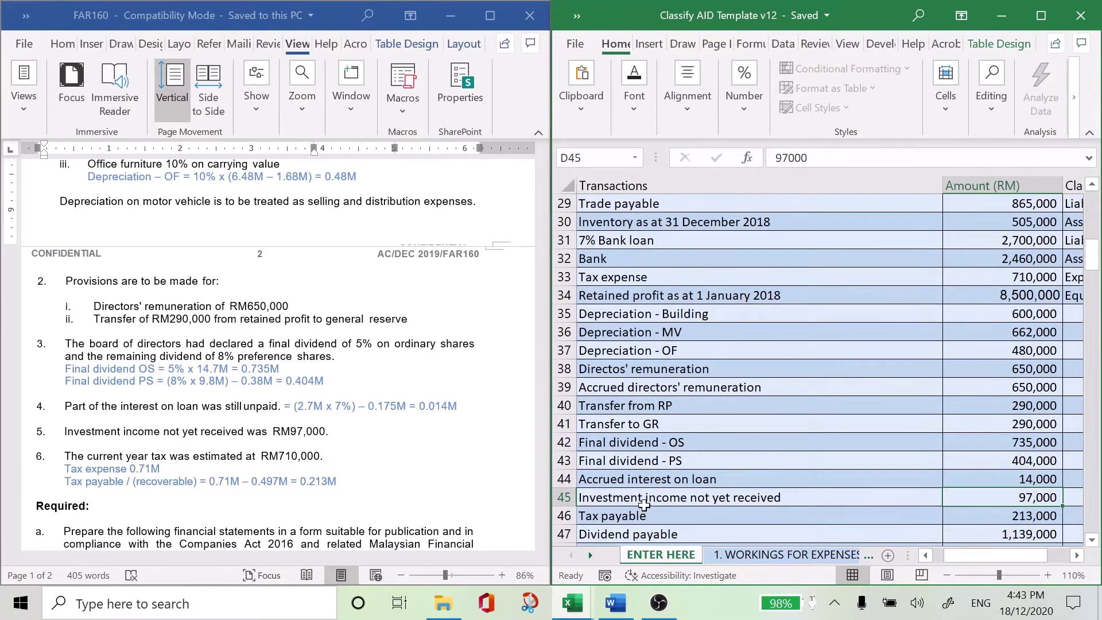
Replace the Tax expense amount in D33 with the formula =497000+213000.
{"action": "left_click", "coordinate": [636, 278]}
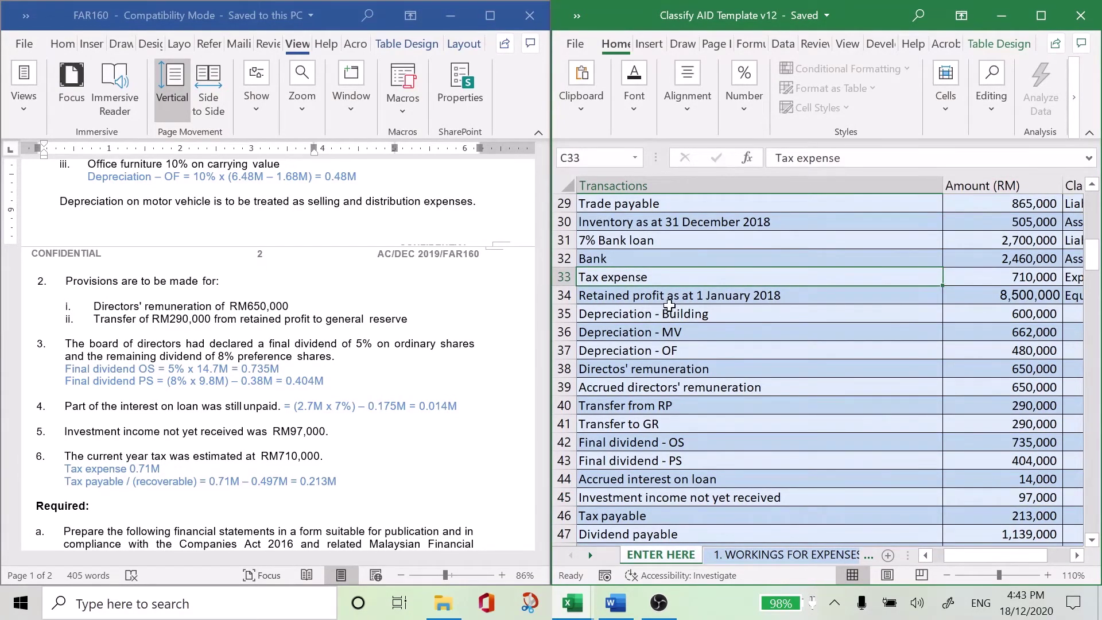
{"action": "left_click", "coordinate": [1048, 273]}
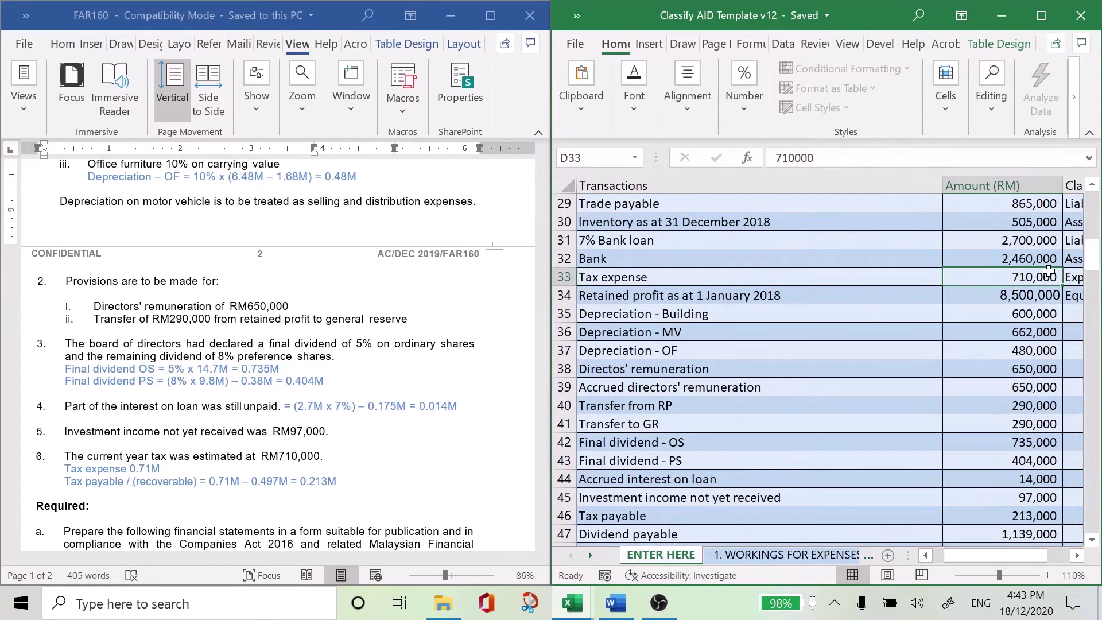
{"action": "left_click", "coordinate": [776, 158]}
{"action": "left_click_drag", "start_coordinate": [776, 157], "coordinate": [814, 158]}
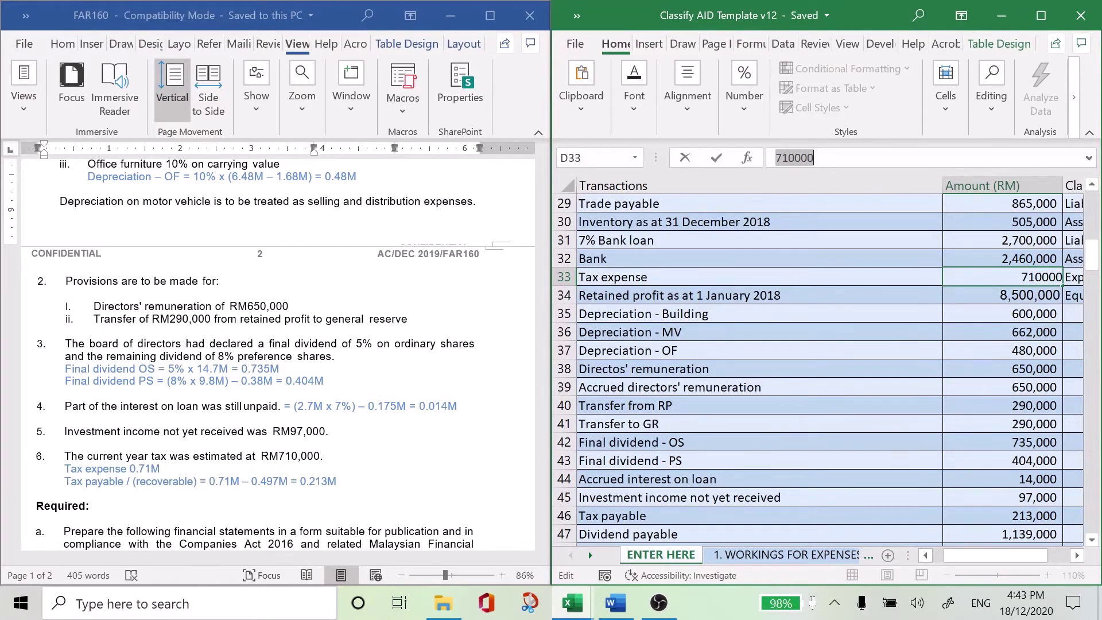
{"action": "type", "text": "9"}
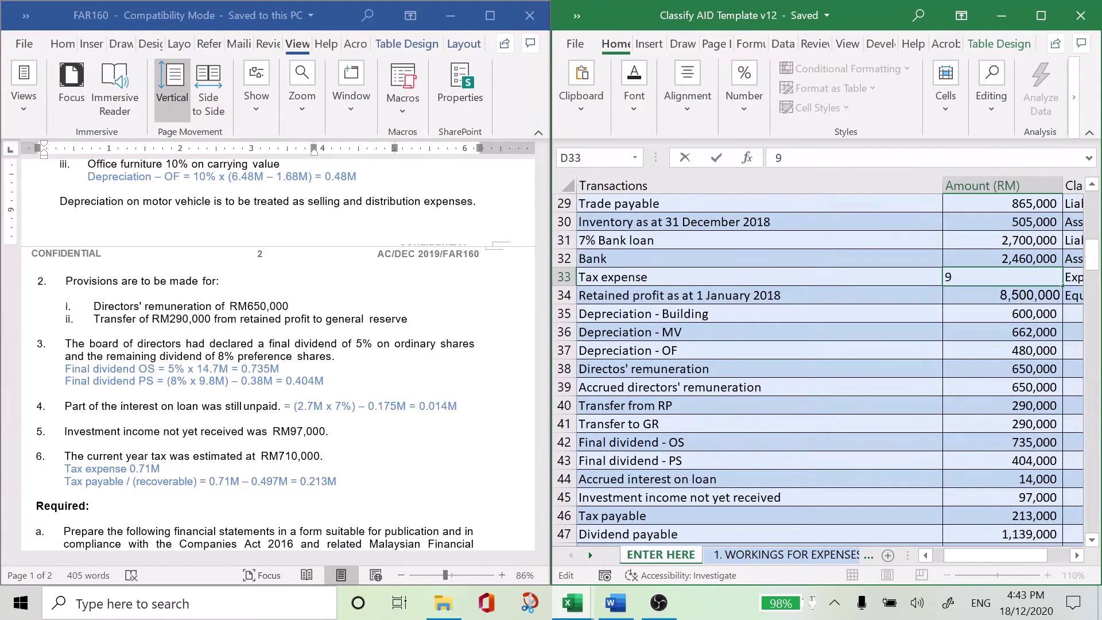
{"action": "type", "text": "970"}
{"action": "key", "text": "BackSpace"}
{"action": "key", "text": "BackSpace"}
{"action": "key", "text": "BackSpace"}
{"action": "key", "text": "BackSpace"}
{"action": "type", "text": "=497000"}
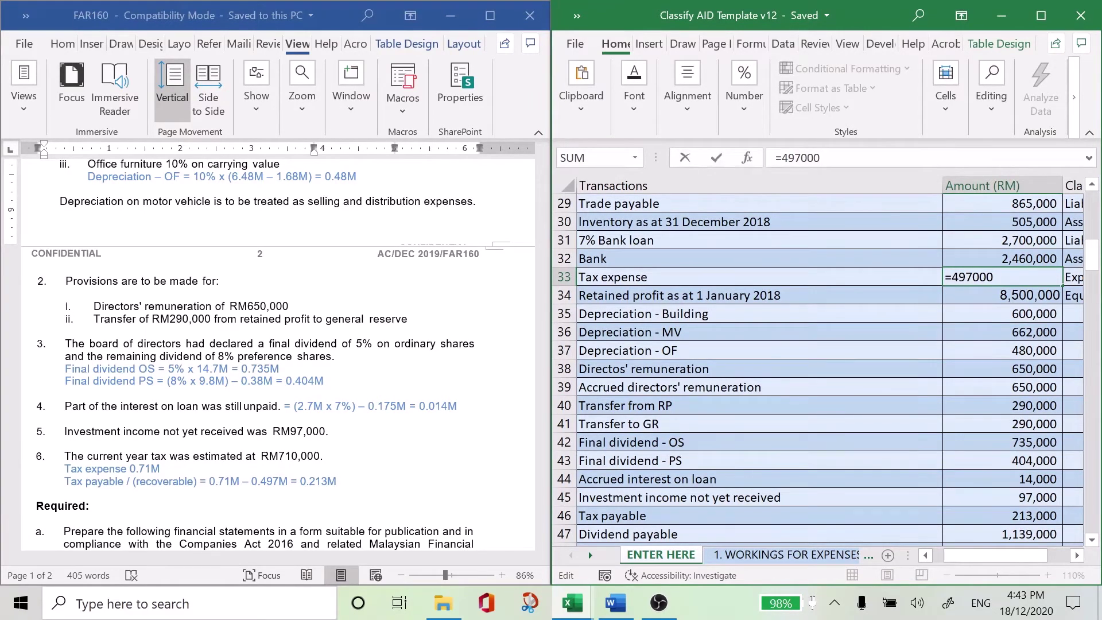
{"action": "type", "text": "+213000"}
{"action": "key", "text": "Return"}
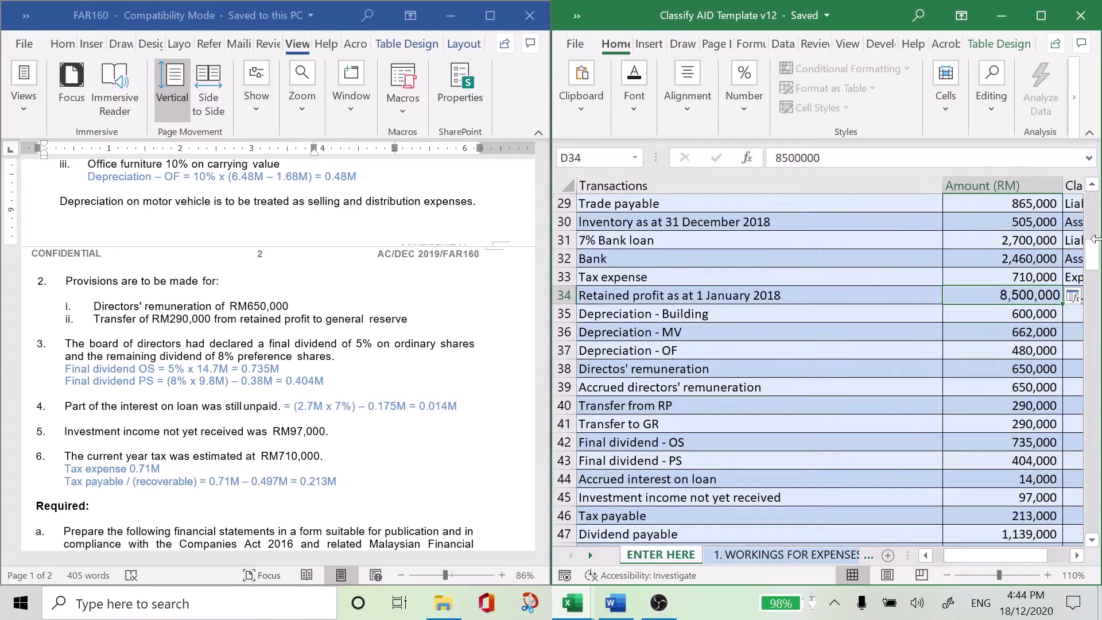
Compare the Tax payable row with note 6 and the two final dividend rows with the Dividend payable row.
{"action": "left_click_drag", "start_coordinate": [1094, 257], "coordinate": [1094, 269]}
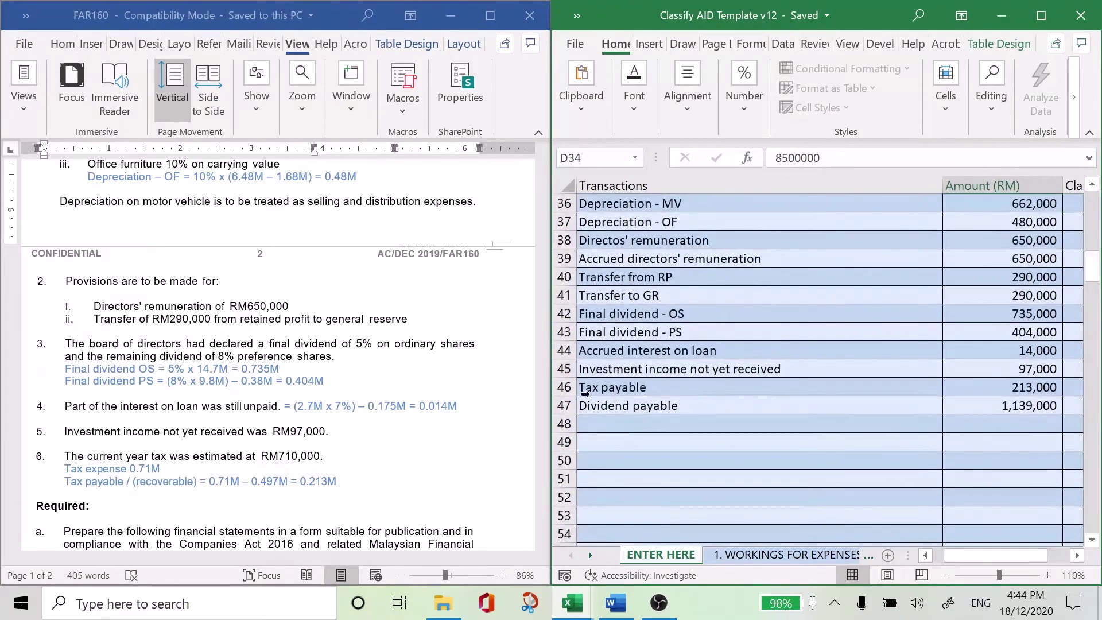
{"action": "left_click", "coordinate": [621, 388]}
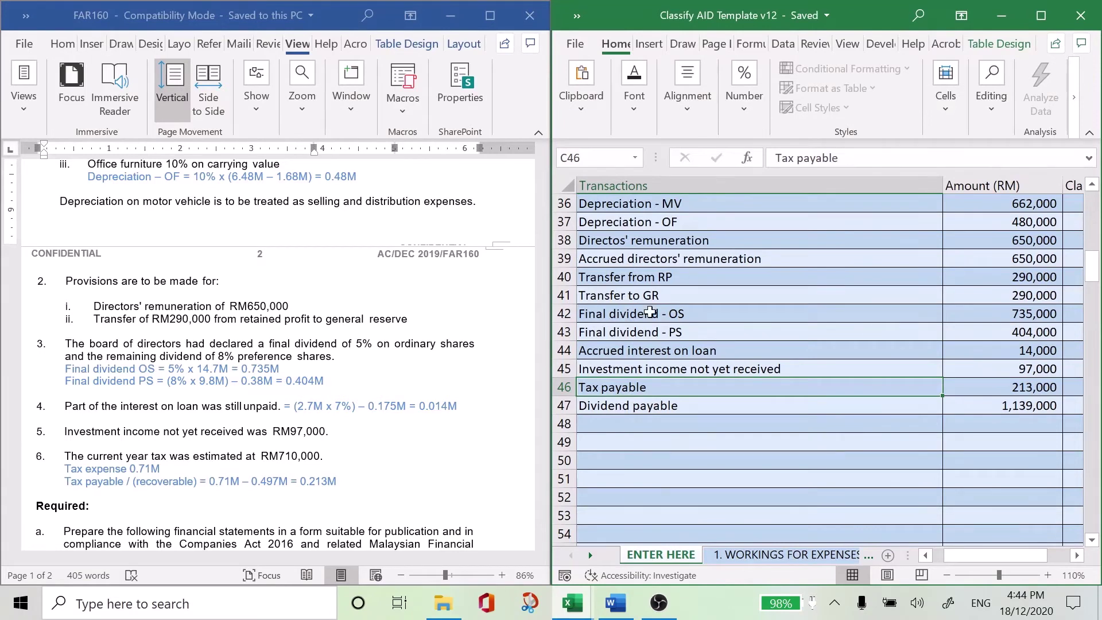
{"action": "left_click_drag", "start_coordinate": [650, 311], "coordinate": [1001, 329]}
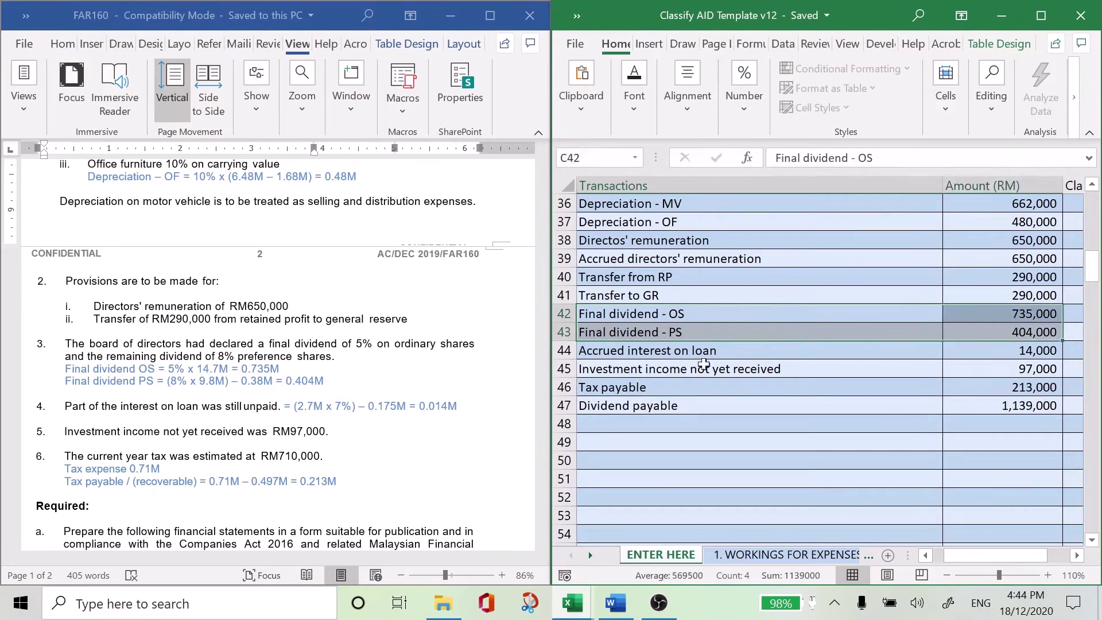
{"action": "left_click", "coordinate": [689, 388]}
{"action": "left_click_drag", "start_coordinate": [676, 407], "coordinate": [977, 405]}
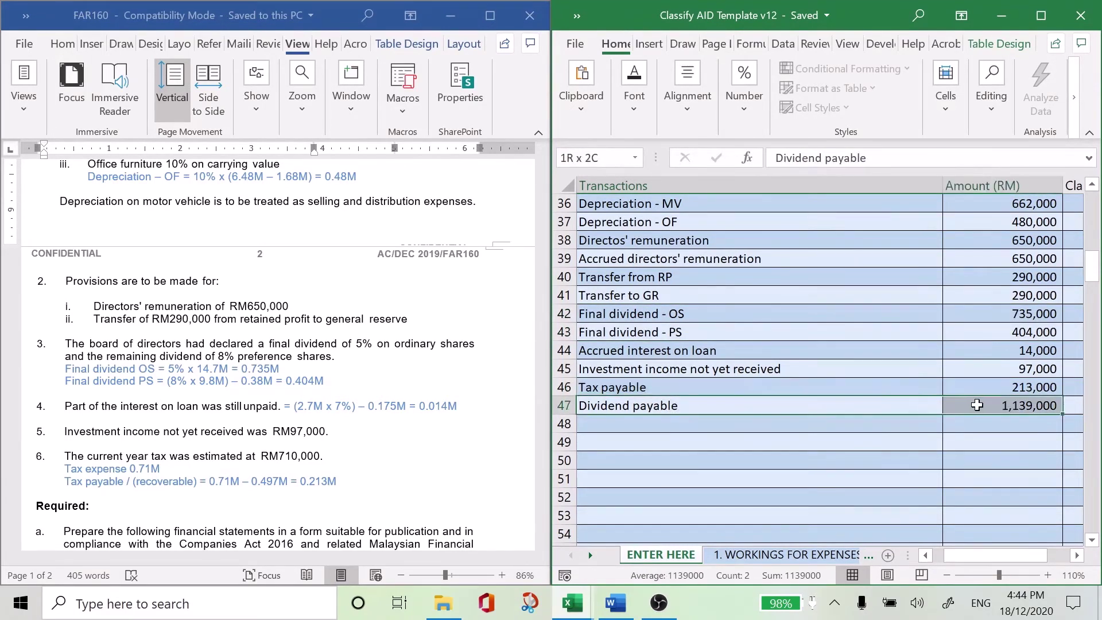
{"action": "left_click", "coordinate": [896, 446]}
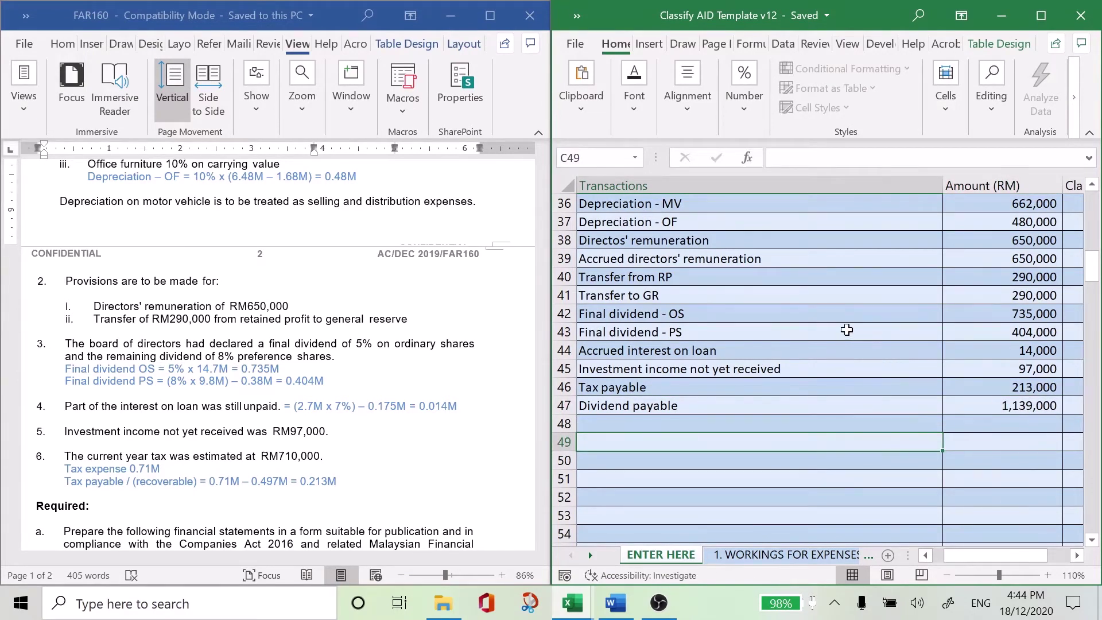
Maximize the template workbook so the classification columns show beside the year-end adjustment rows.
{"action": "left_click", "coordinate": [1040, 15]}
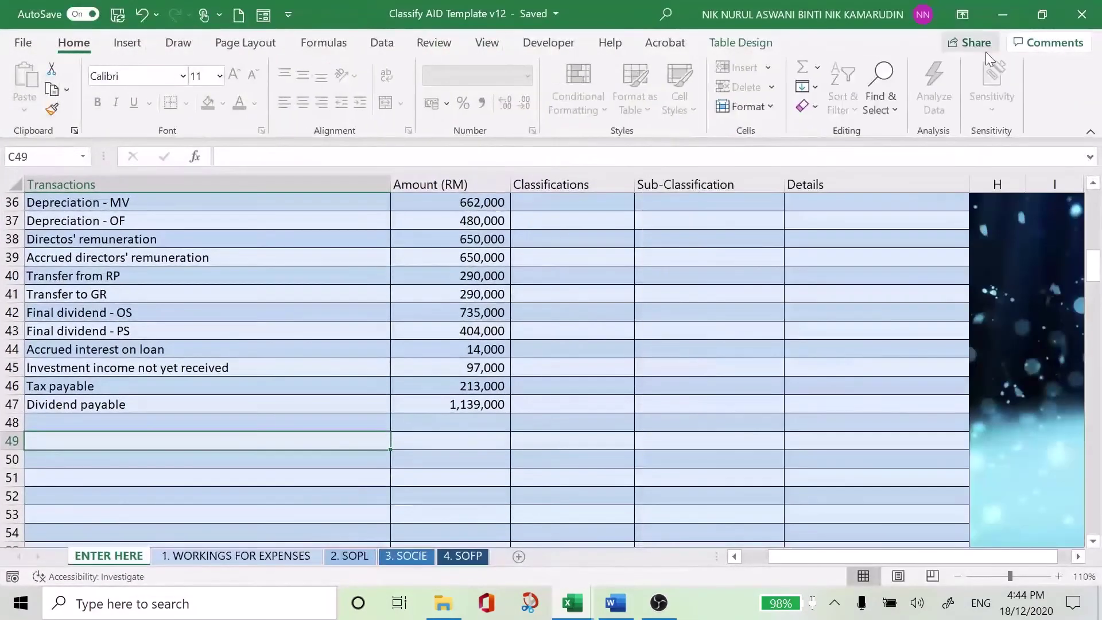
{"action": "left_click", "coordinate": [1092, 185]}
{"action": "left_click", "coordinate": [1093, 185]}
{"action": "left_click", "coordinate": [1093, 185]}
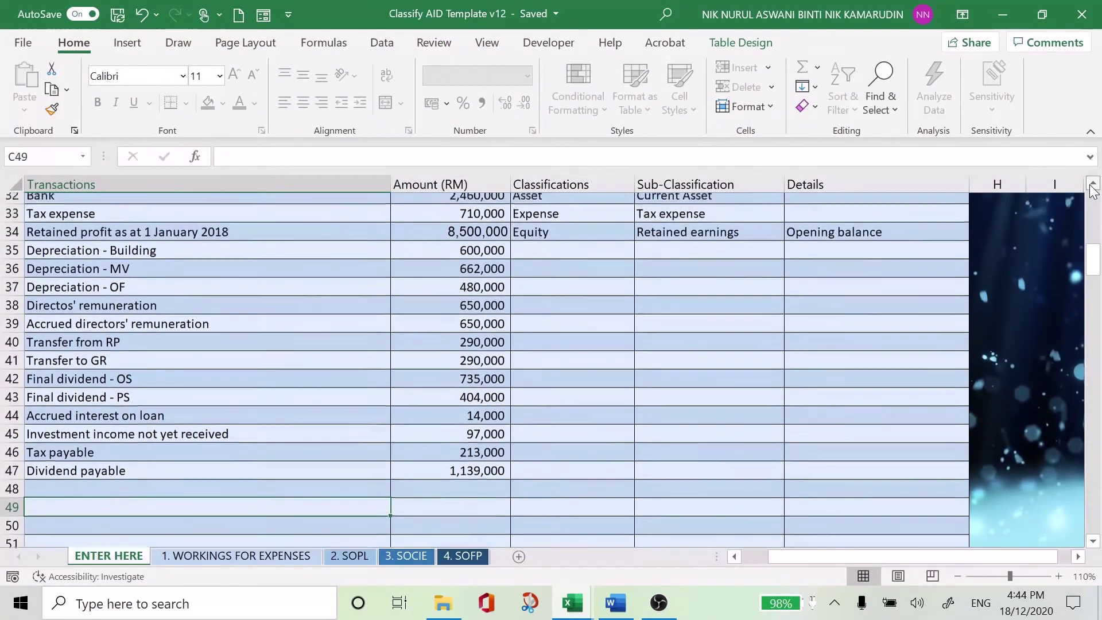
{"action": "left_click", "coordinate": [1093, 184]}
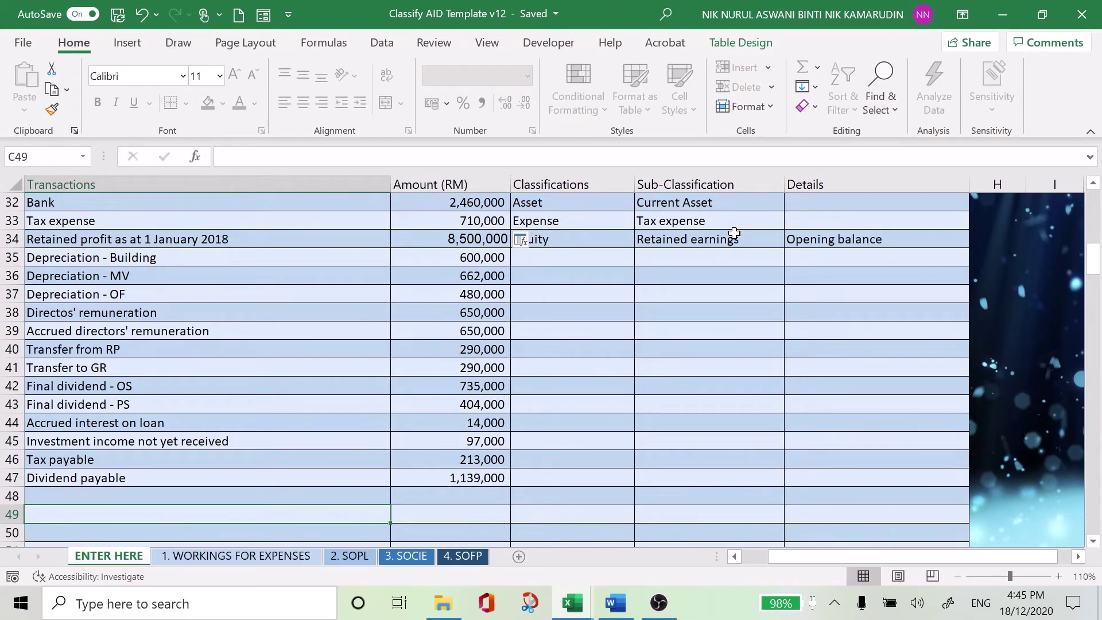
Classify Depreciation - Building in row 35 as Expense, sub-classification Administrative expenses, with Depreciation as the detail.
{"action": "left_click", "coordinate": [559, 257]}
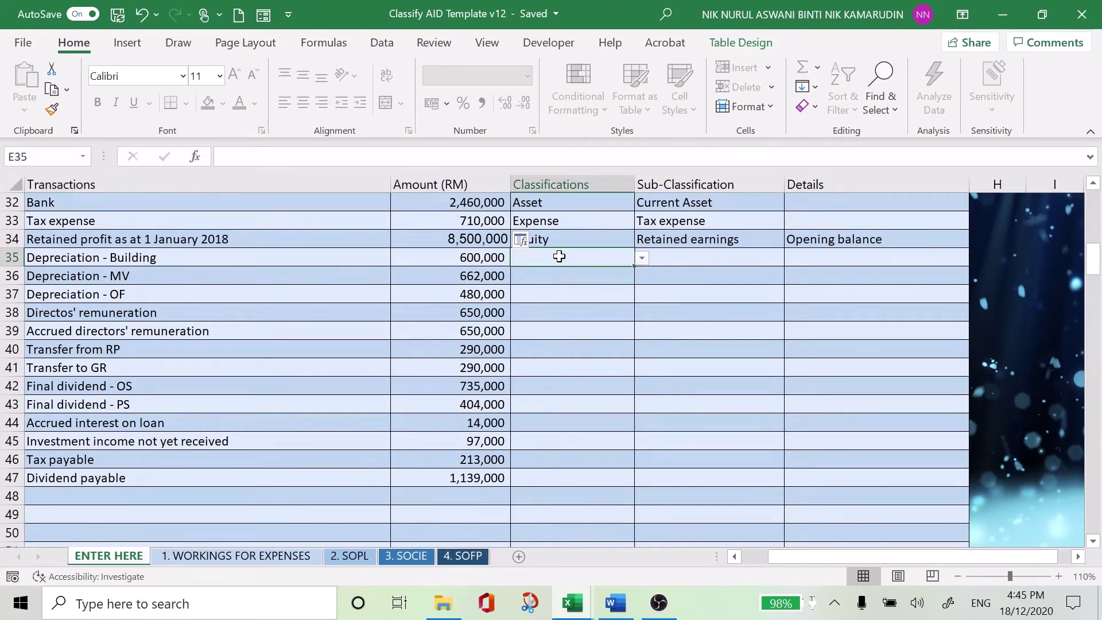
{"action": "left_click", "coordinate": [640, 257]}
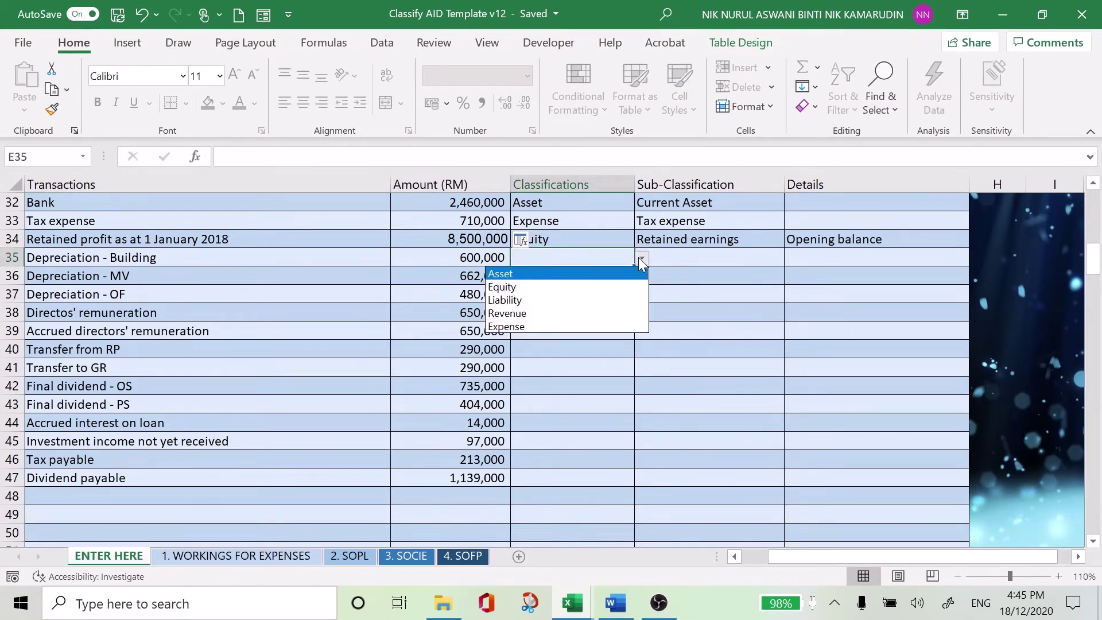
{"action": "left_click", "coordinate": [607, 326]}
{"action": "left_click", "coordinate": [678, 264]}
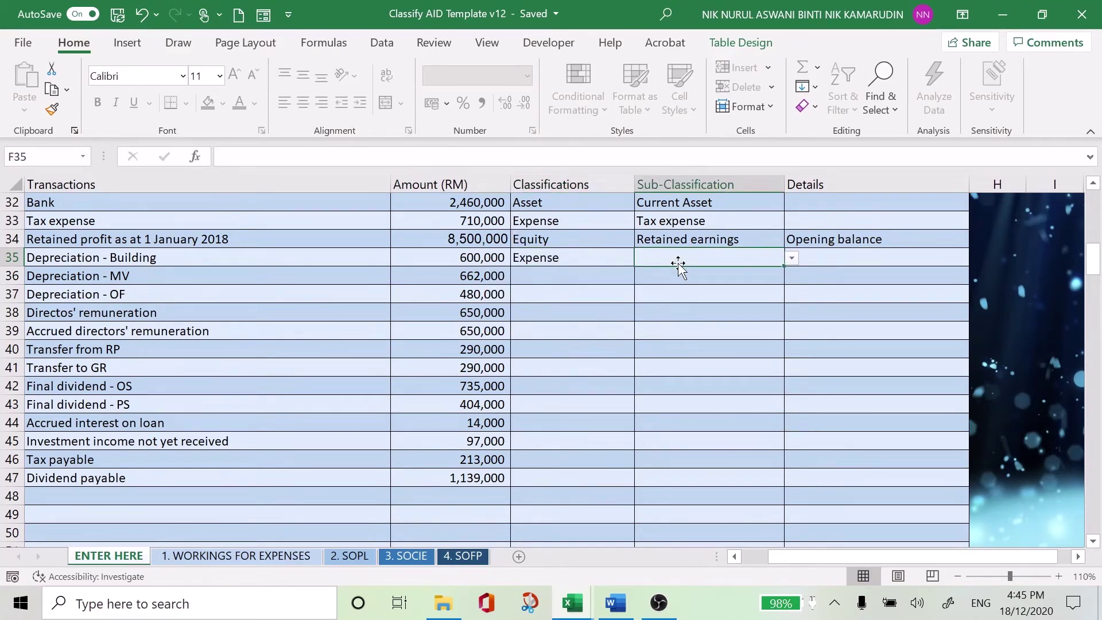
{"action": "left_click", "coordinate": [793, 258]}
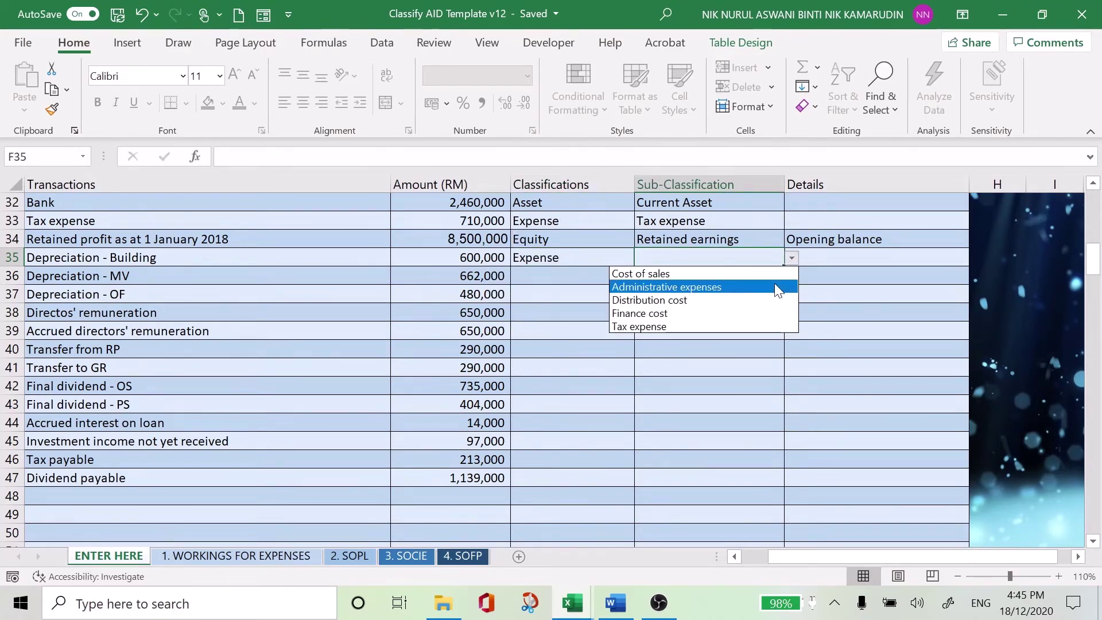
{"action": "left_click", "coordinate": [774, 283]}
{"action": "left_click", "coordinate": [822, 259]}
{"action": "left_click", "coordinate": [978, 258]}
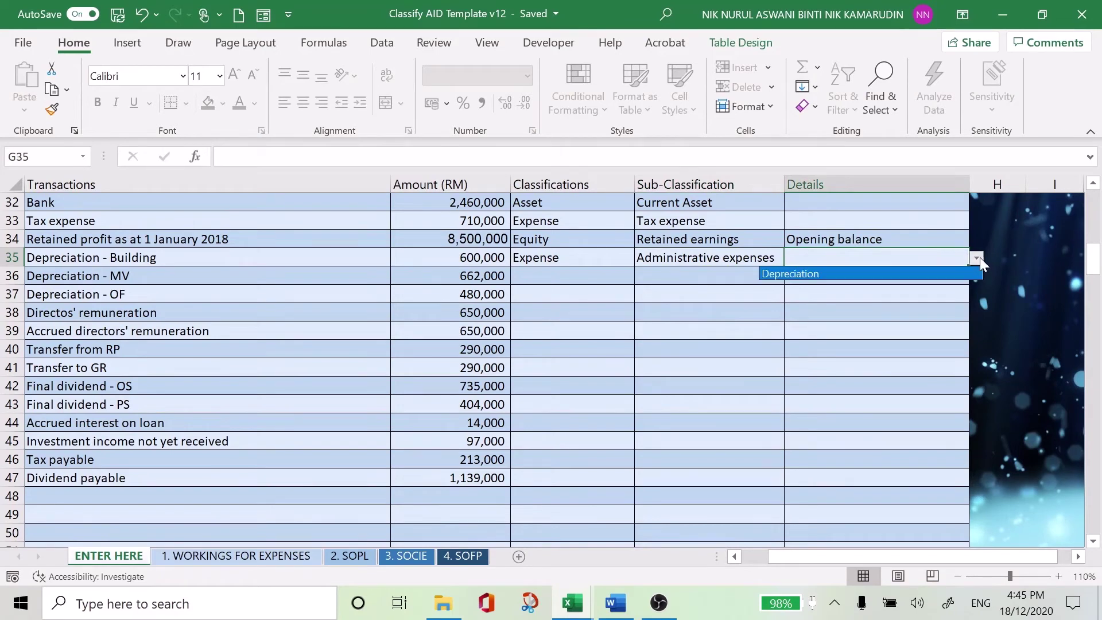
{"action": "left_click", "coordinate": [969, 269]}
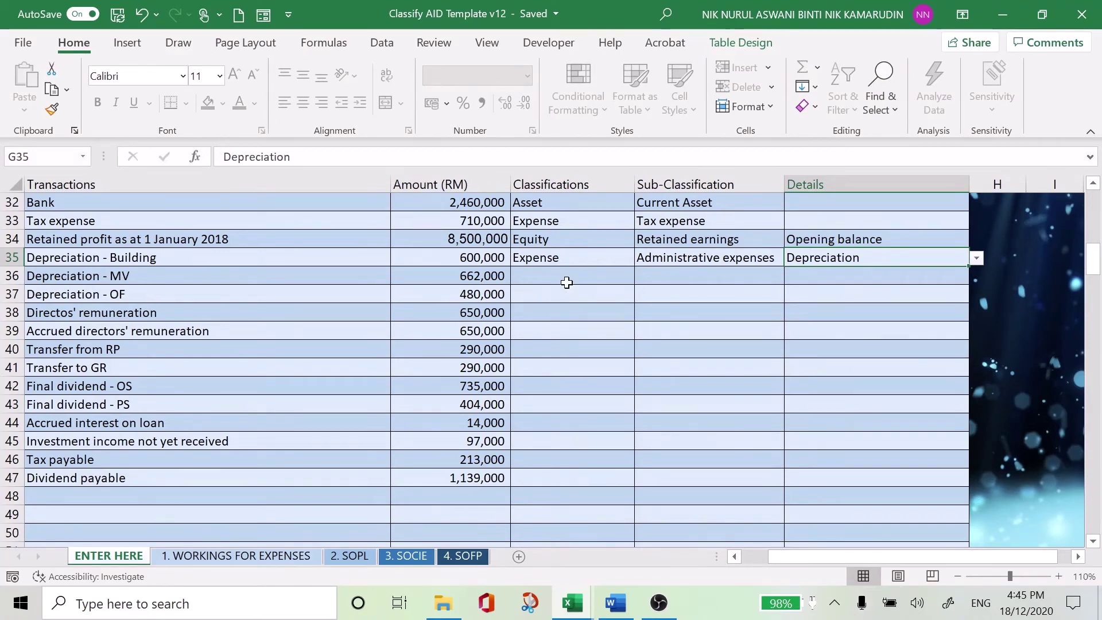
Classify Depreciation - MV in row 36 as Expense, sub-classification Distribution cost, with Depreciation as the detail.
{"action": "left_click", "coordinate": [567, 276]}
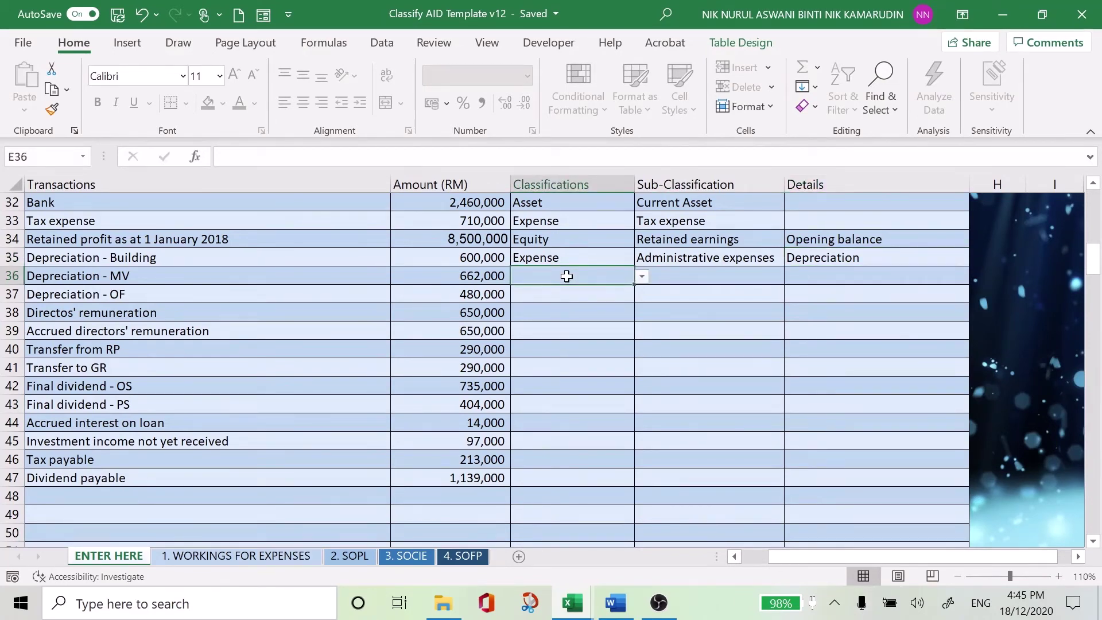
{"action": "left_click", "coordinate": [643, 276]}
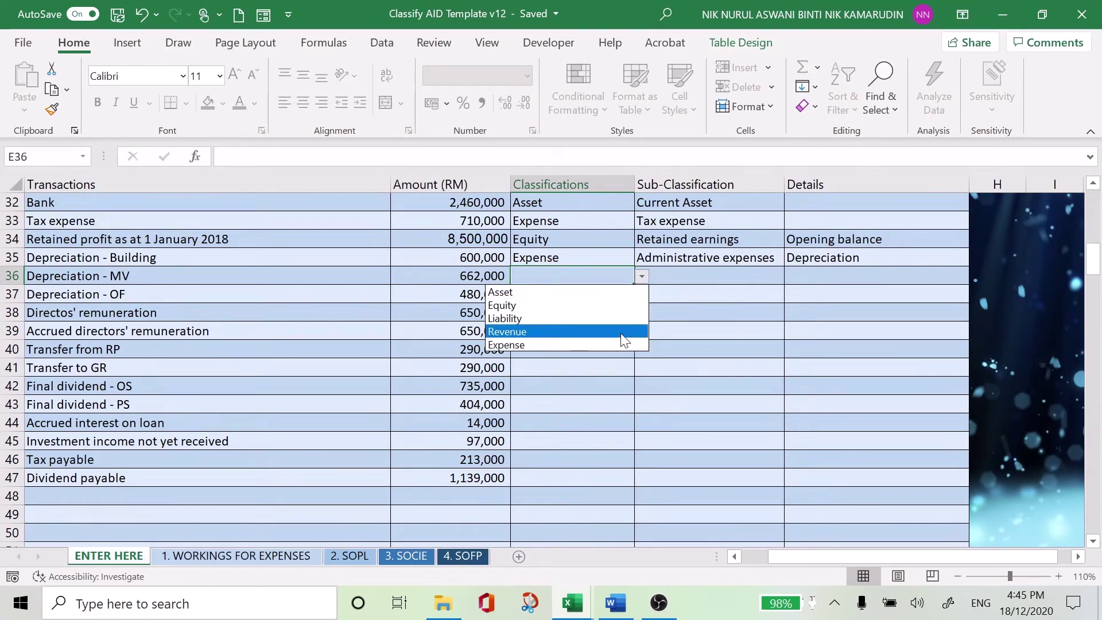
{"action": "left_click", "coordinate": [620, 345]}
{"action": "left_click", "coordinate": [763, 276]}
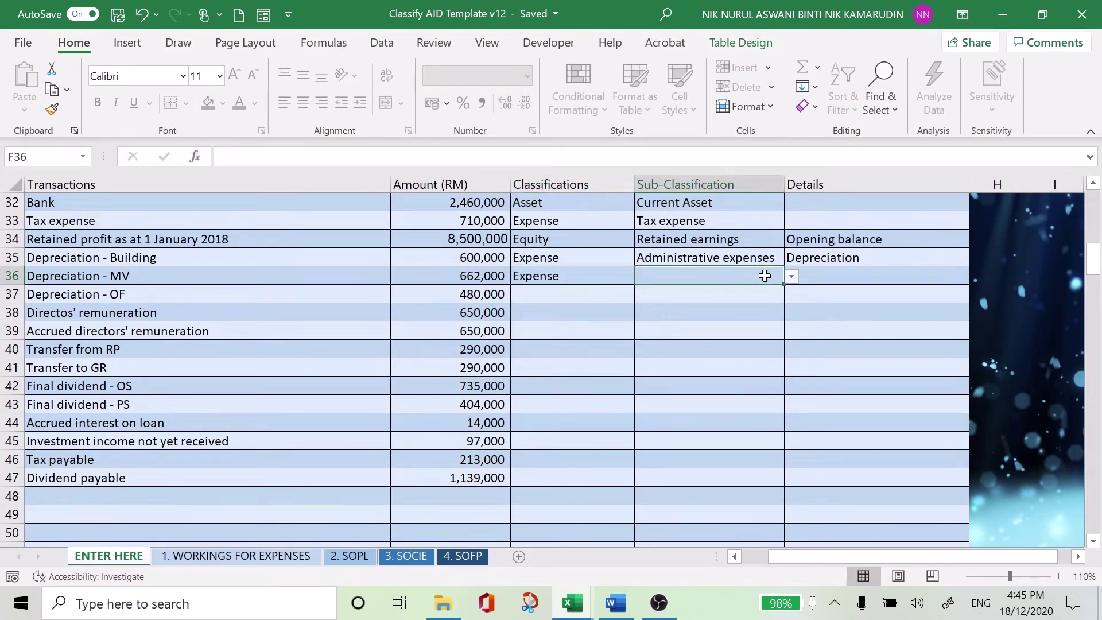
{"action": "left_click", "coordinate": [799, 275]}
{"action": "left_click", "coordinate": [766, 276]}
{"action": "left_click", "coordinate": [791, 276]}
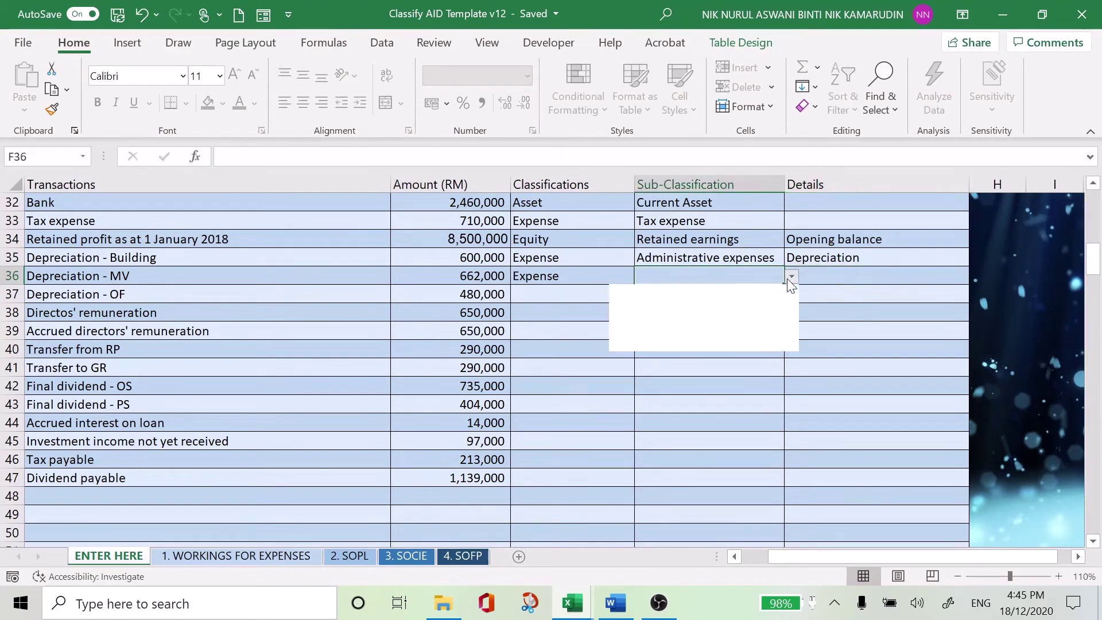
{"action": "left_click", "coordinate": [762, 319]}
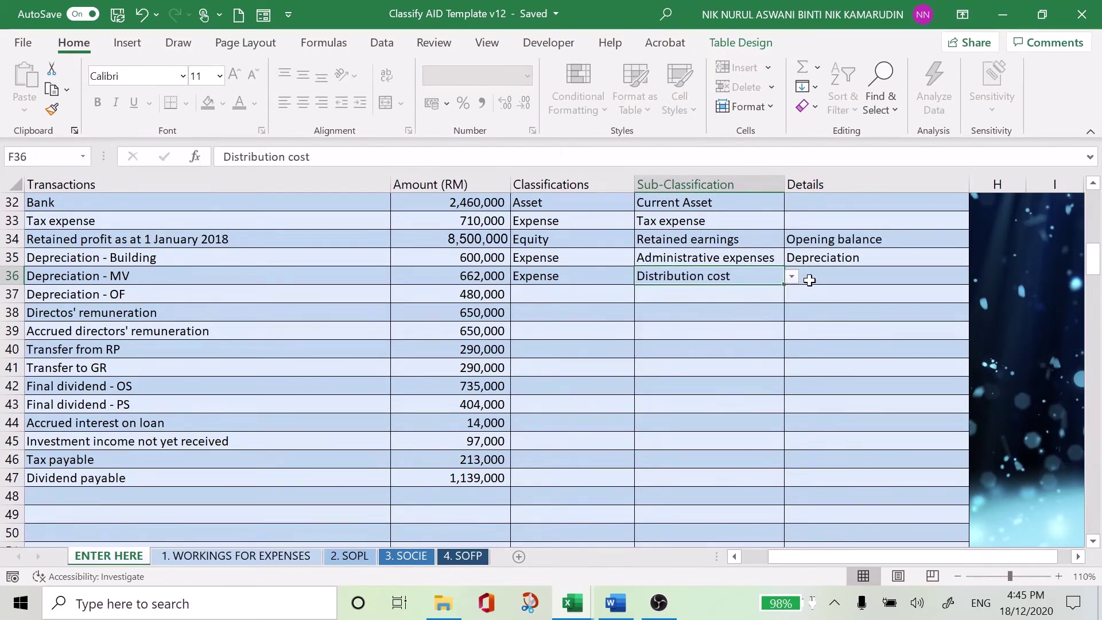
{"action": "left_click", "coordinate": [964, 276]}
{"action": "left_click", "coordinate": [976, 276]}
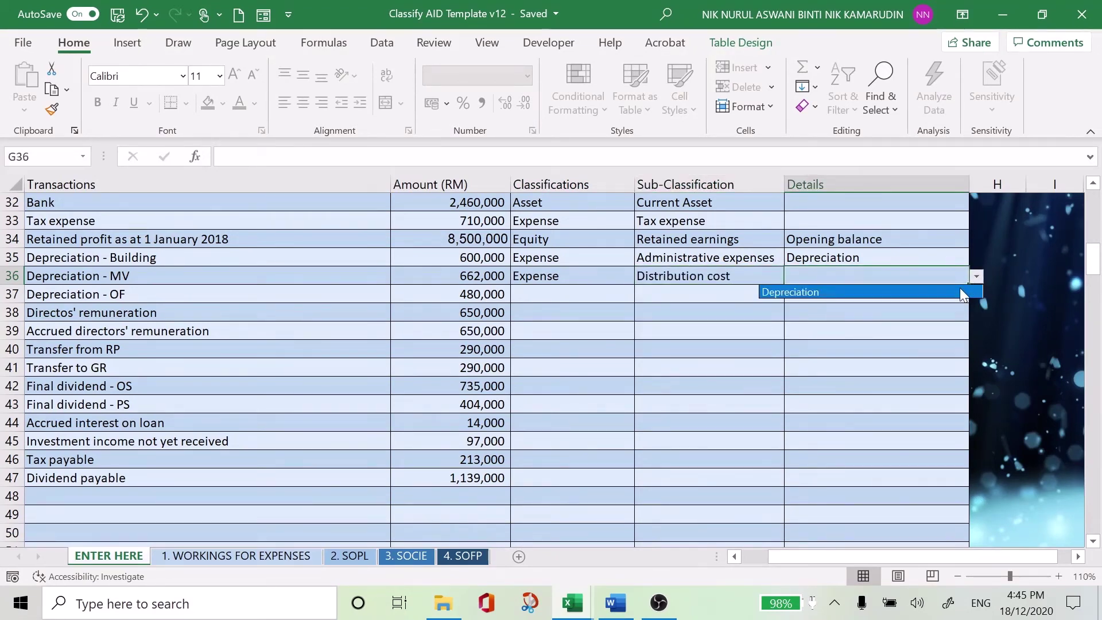
{"action": "left_click", "coordinate": [960, 289]}
Classify Depreciation - OF in row 37 as Expense, sub-classification Administrative expenses, with Depreciation as the detail.
{"action": "left_click", "coordinate": [555, 295]}
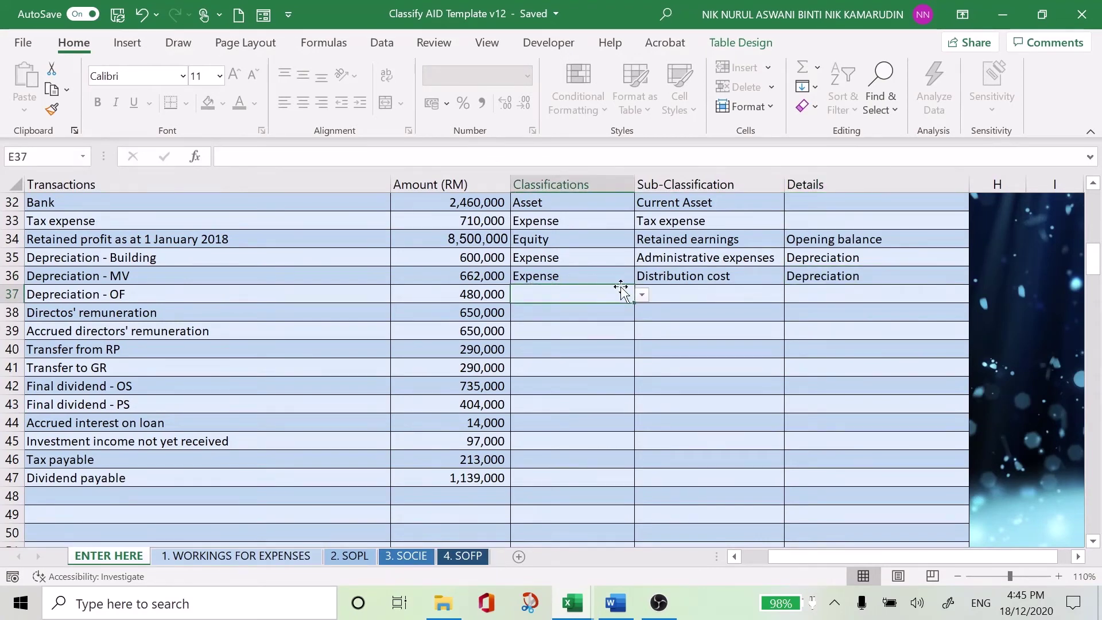
{"action": "left_click", "coordinate": [641, 295]}
{"action": "left_click", "coordinate": [617, 362]}
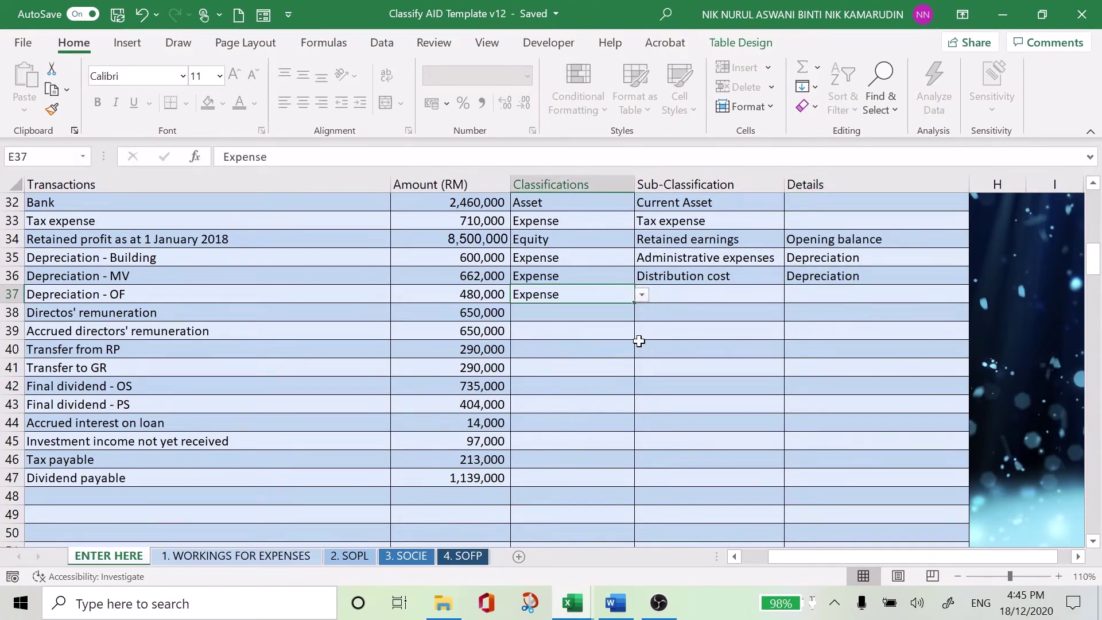
{"action": "left_click", "coordinate": [712, 294]}
{"action": "left_click", "coordinate": [793, 295]}
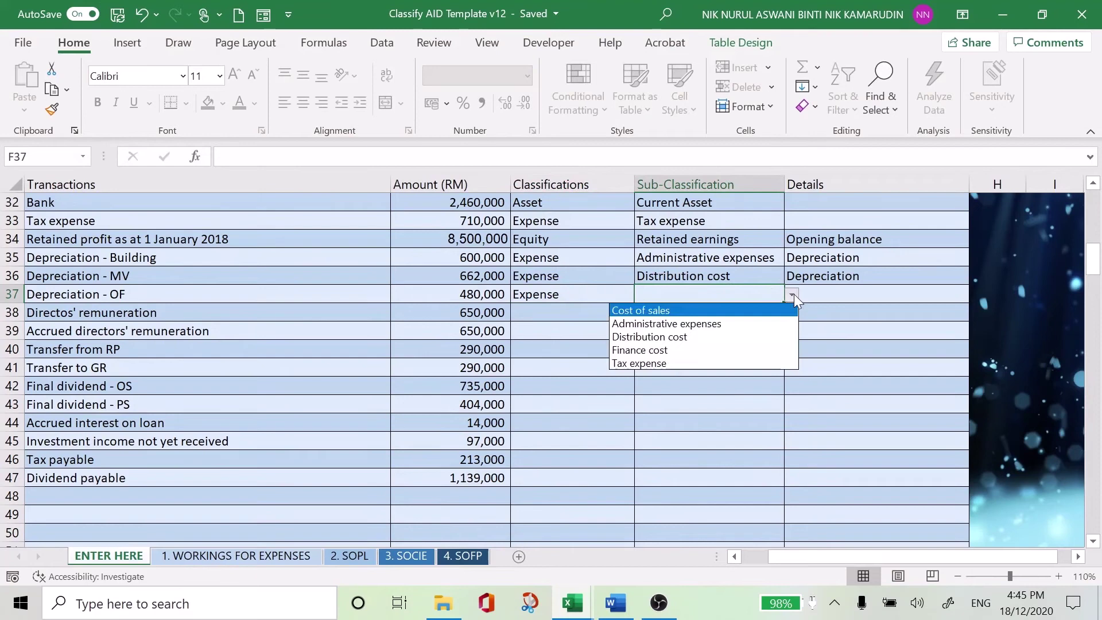
{"action": "left_click", "coordinate": [775, 323]}
{"action": "left_click", "coordinate": [895, 295]}
{"action": "left_click", "coordinate": [975, 295]}
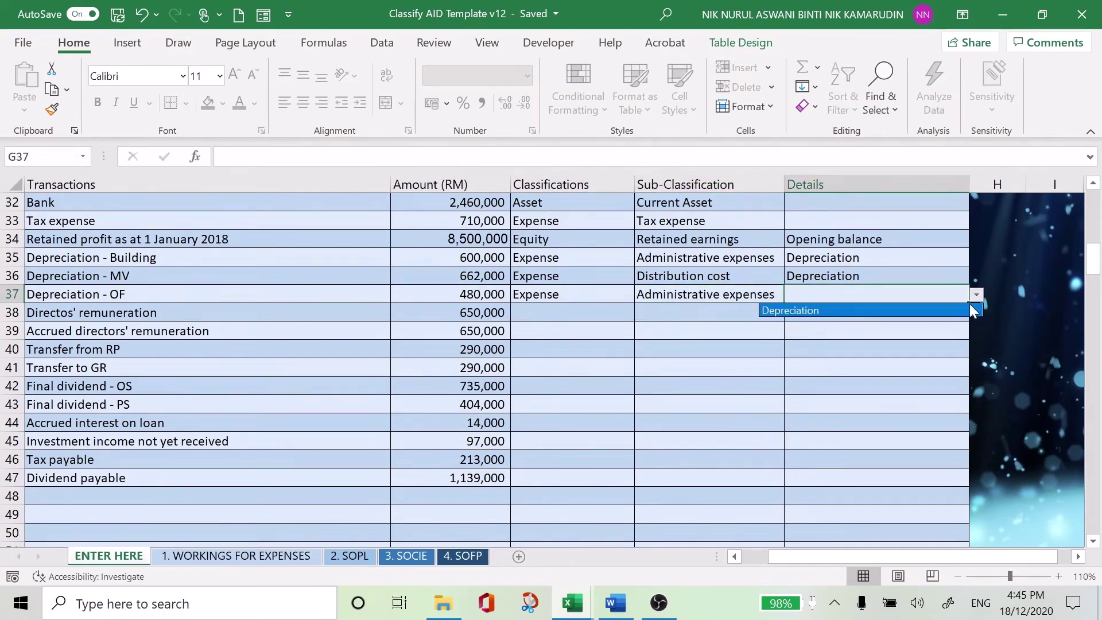
{"action": "left_click", "coordinate": [821, 310]}
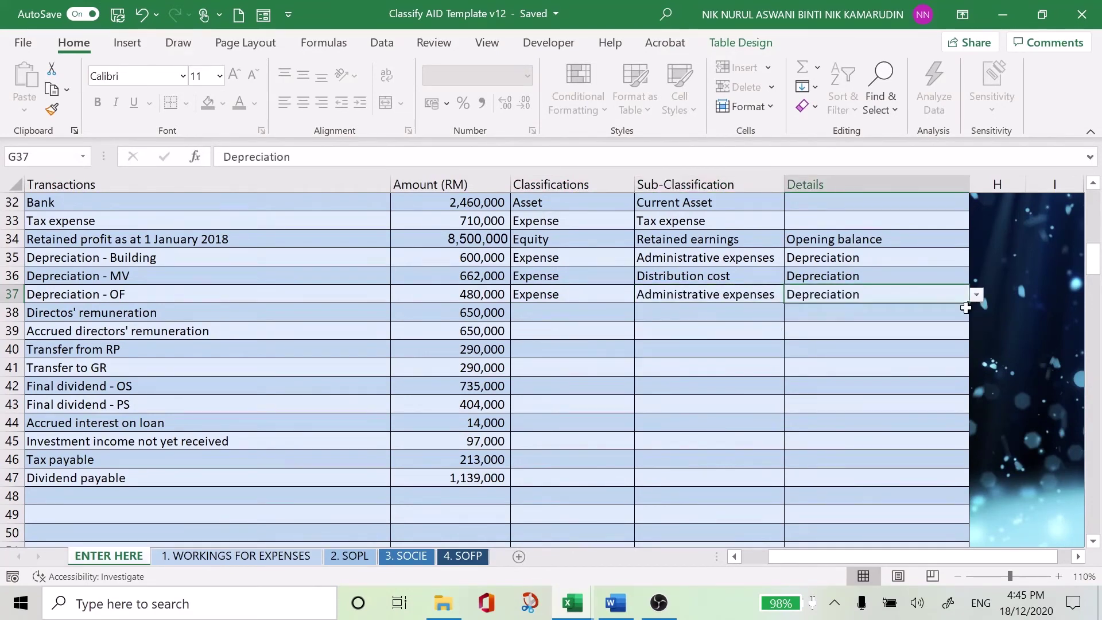
Classify the directors' remuneration in row 38 as Expense with the sub-classification Administrative expenses.
{"action": "left_click", "coordinate": [555, 316]}
{"action": "left_click", "coordinate": [641, 313]}
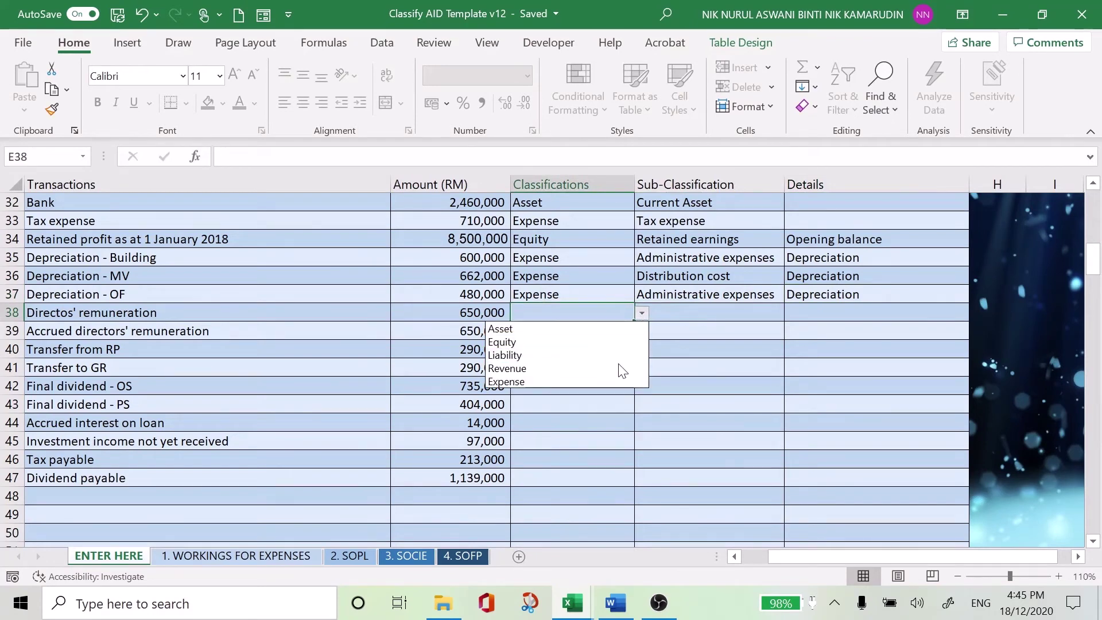
{"action": "left_click", "coordinate": [620, 381]}
{"action": "left_click", "coordinate": [781, 316]}
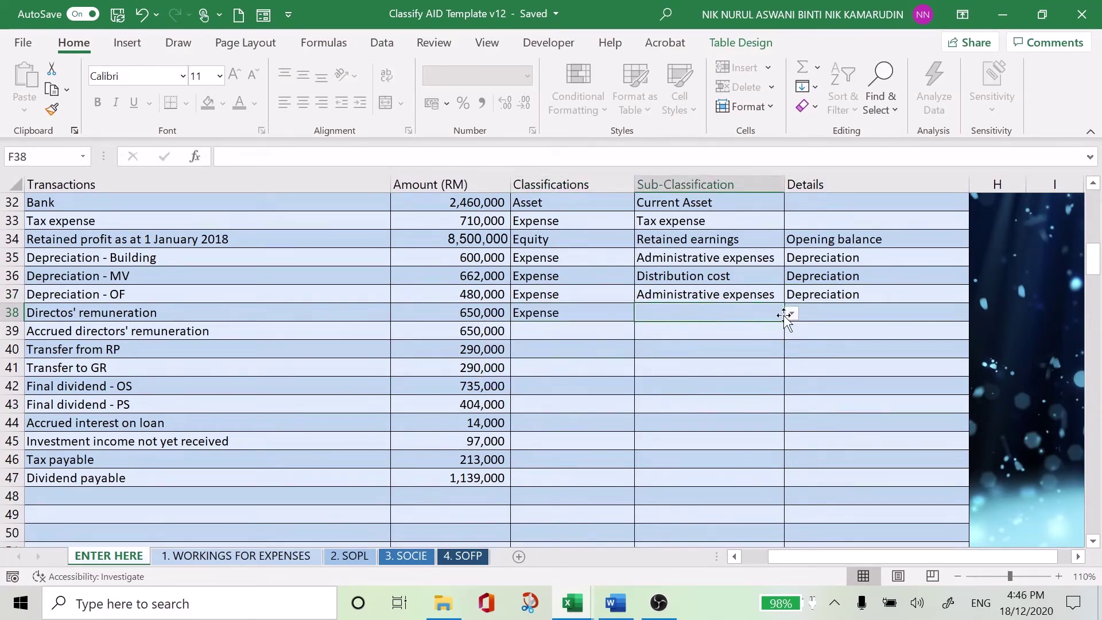
{"action": "left_click", "coordinate": [791, 314]}
{"action": "left_click", "coordinate": [787, 342]}
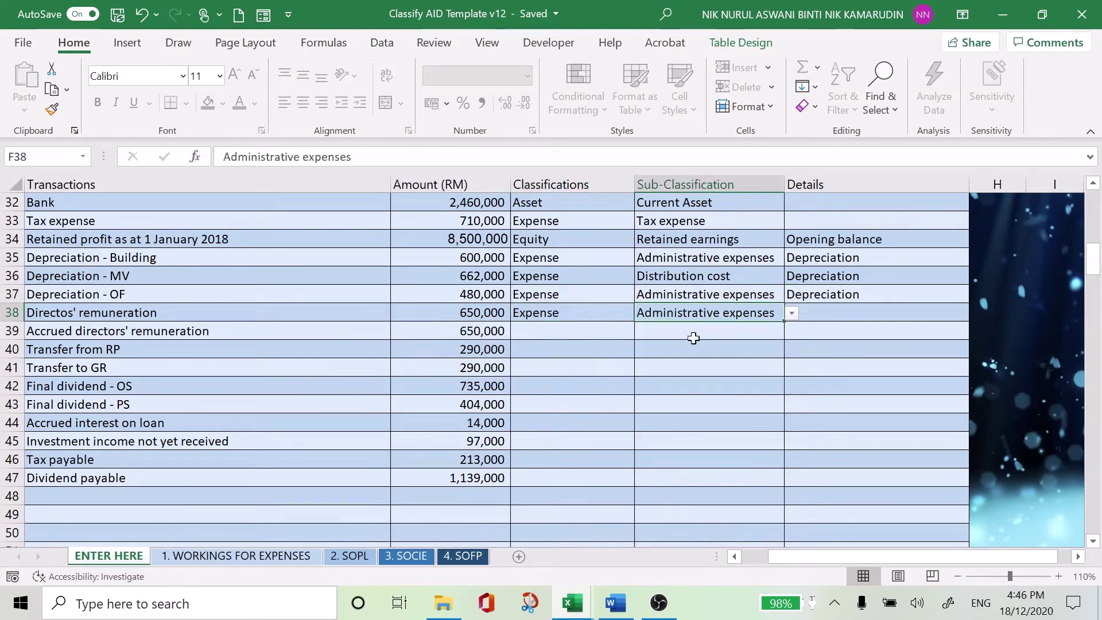
Classify Accrued directors' remuneration in row 39 as Liability with the sub-classification Current liability.
{"action": "left_click", "coordinate": [581, 331]}
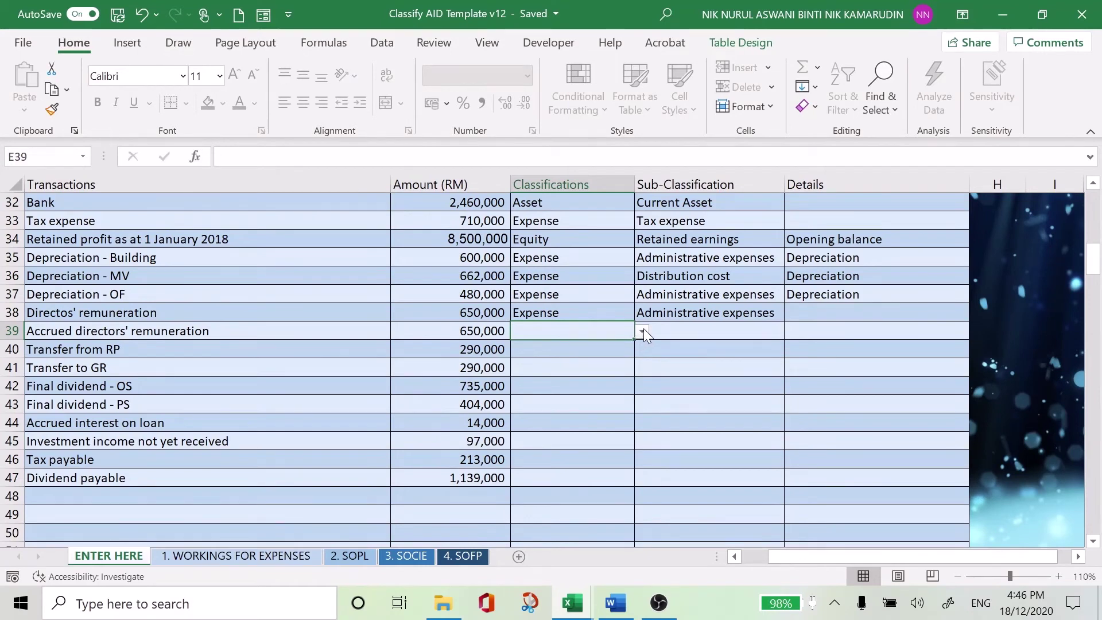
{"action": "left_click", "coordinate": [642, 332]}
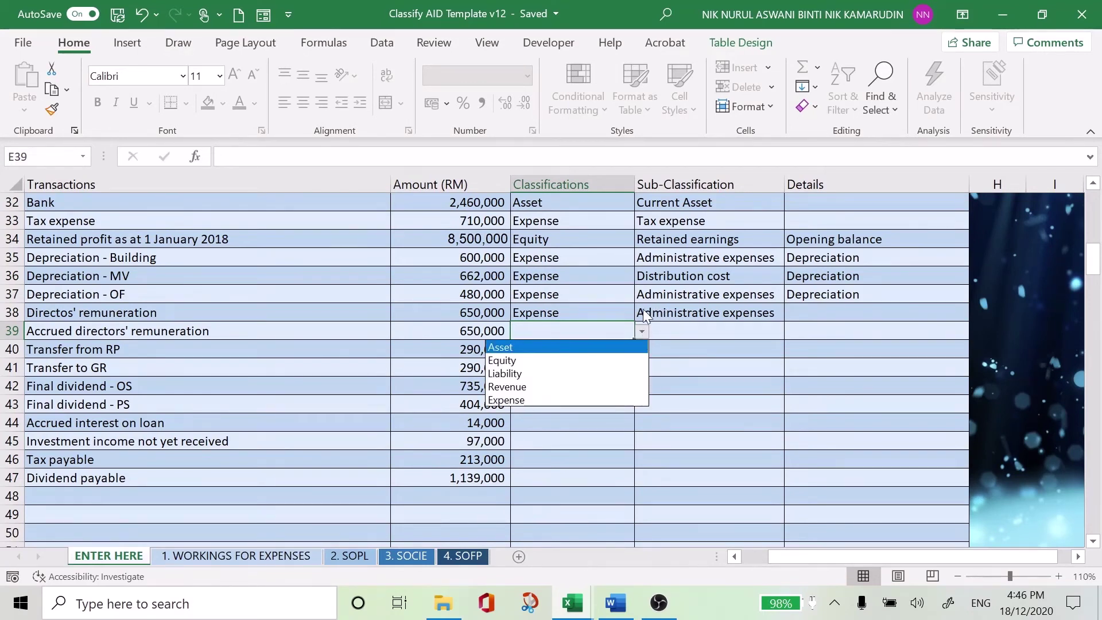
{"action": "left_click", "coordinate": [630, 373]}
{"action": "left_click", "coordinate": [694, 333]}
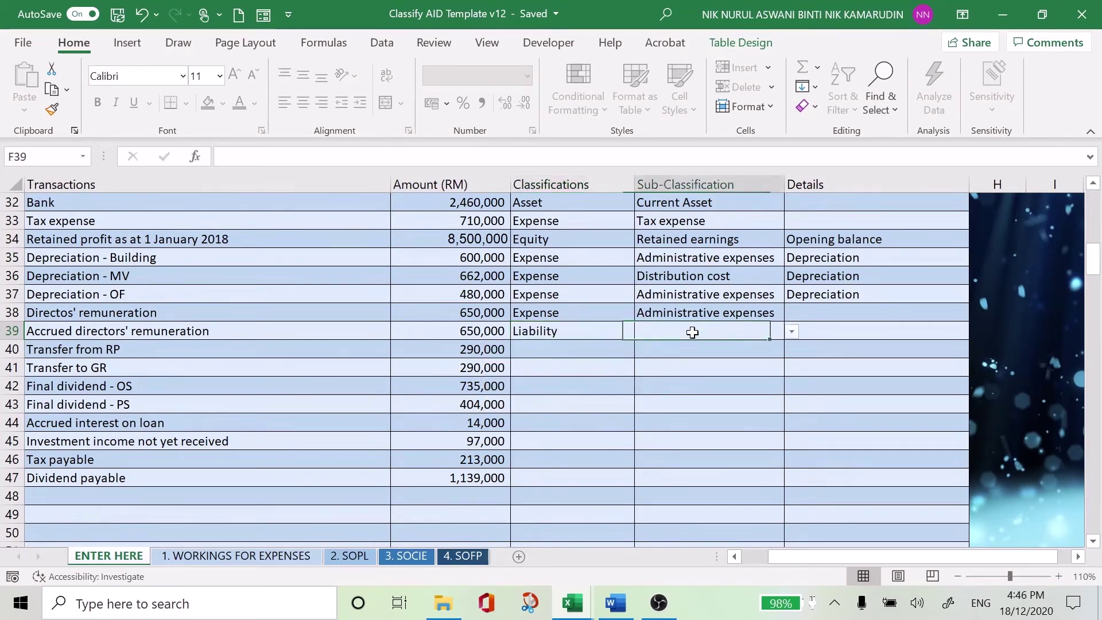
{"action": "left_click", "coordinate": [792, 332]}
{"action": "left_click", "coordinate": [776, 358]}
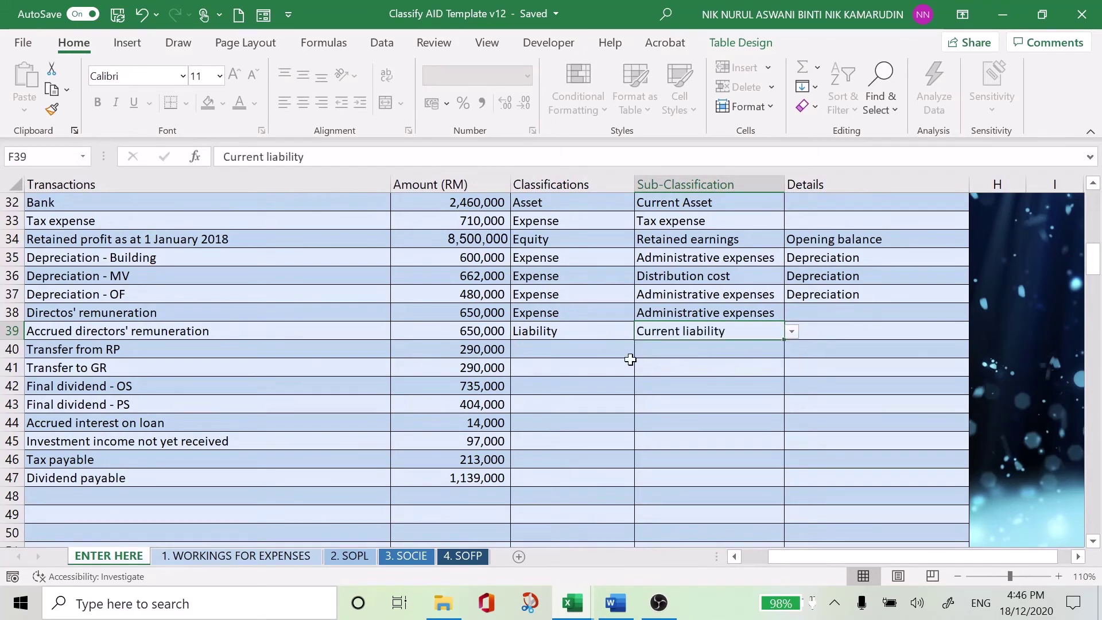
Classify Transfer from RP in row 40 as Equity, sub-classification General reserve, with Transfer from as the detail.
{"action": "left_click", "coordinate": [566, 349]}
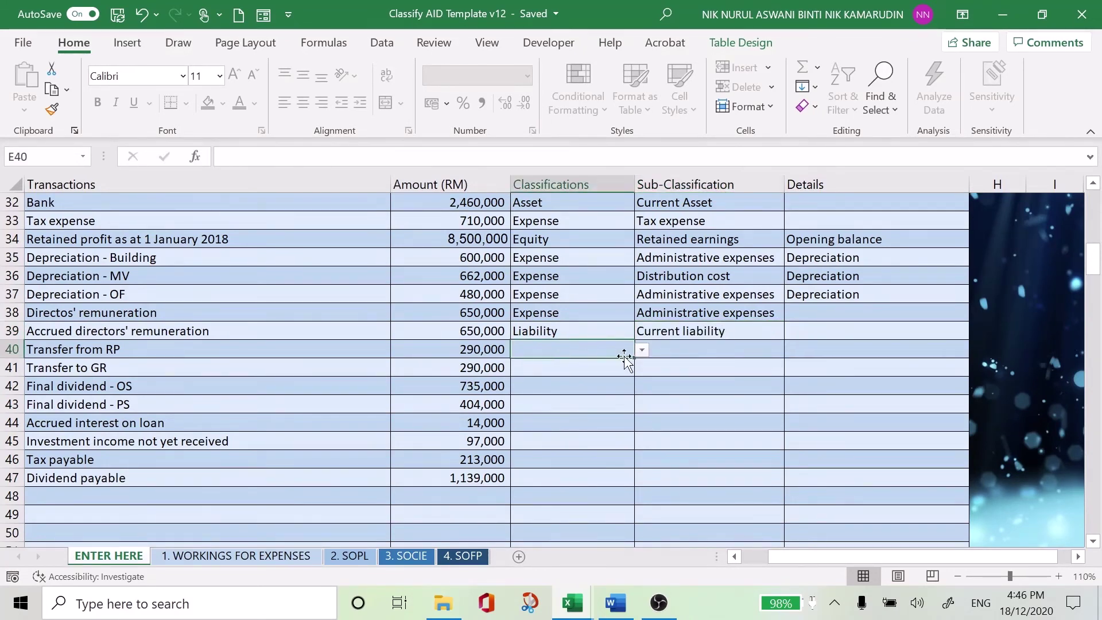
{"action": "left_click", "coordinate": [642, 350]}
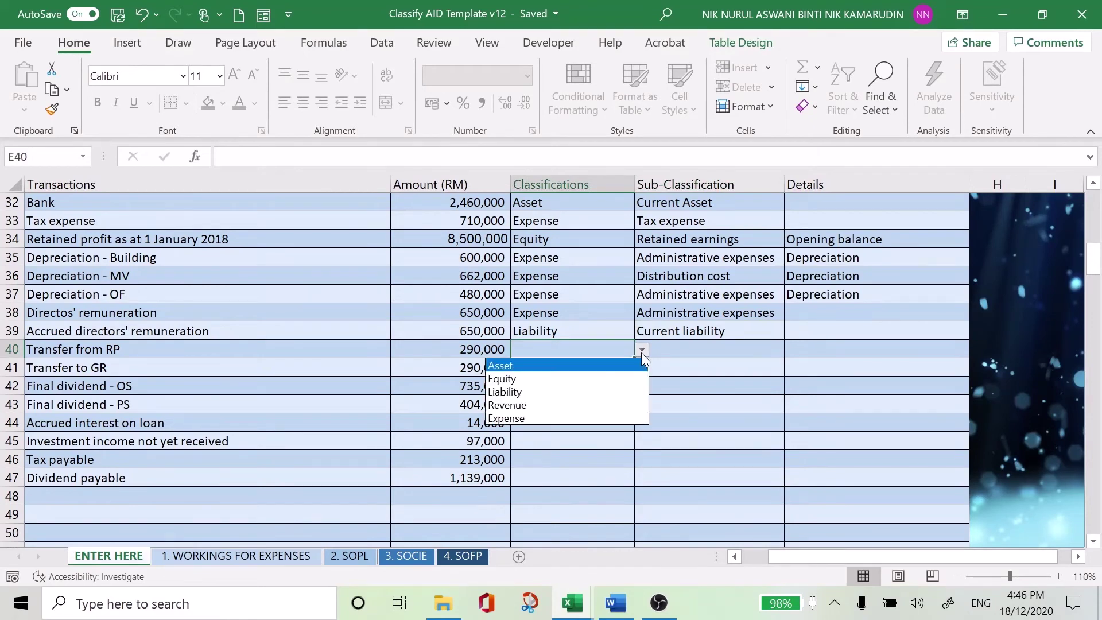
{"action": "left_click", "coordinate": [621, 377]}
{"action": "left_click", "coordinate": [683, 351]}
{"action": "left_click", "coordinate": [791, 352]}
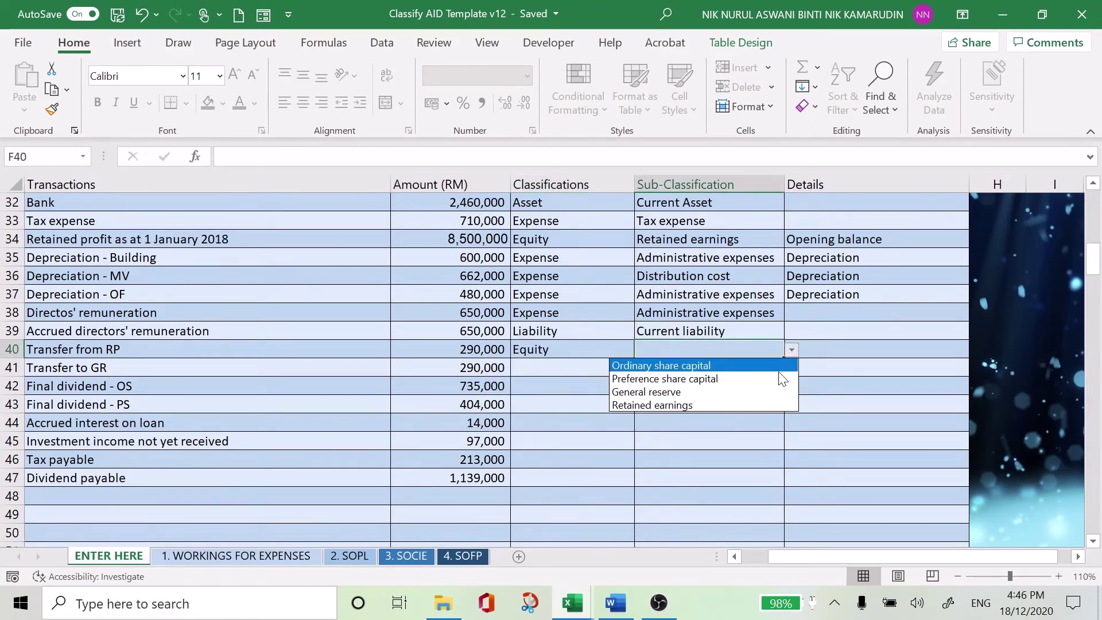
{"action": "left_click", "coordinate": [773, 388]}
{"action": "left_click", "coordinate": [857, 352]}
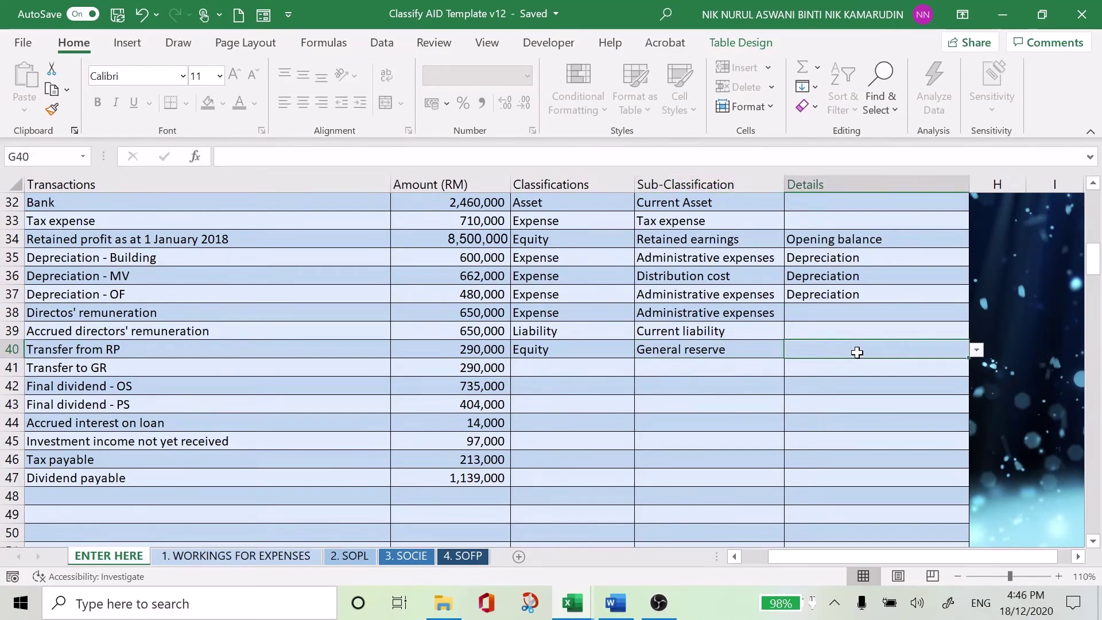
{"action": "left_click", "coordinate": [975, 351]}
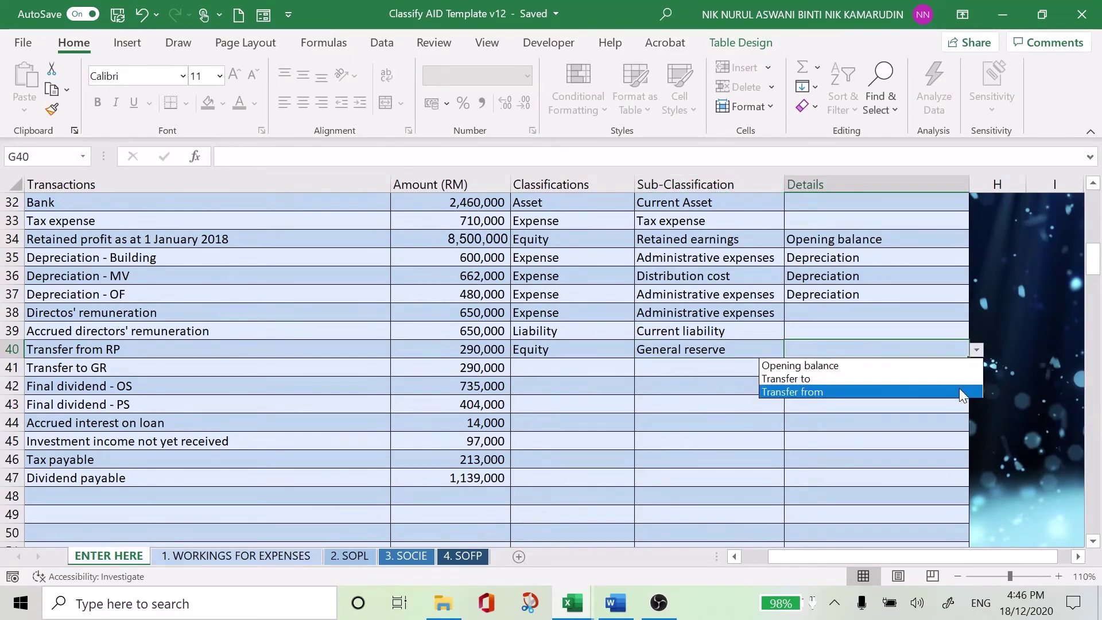
{"action": "left_click", "coordinate": [804, 389]}
Classify Transfer to GR in row 41 as Equity, sub-classification Retained earnings, with Transfer to as the detail.
{"action": "left_click", "coordinate": [578, 369]}
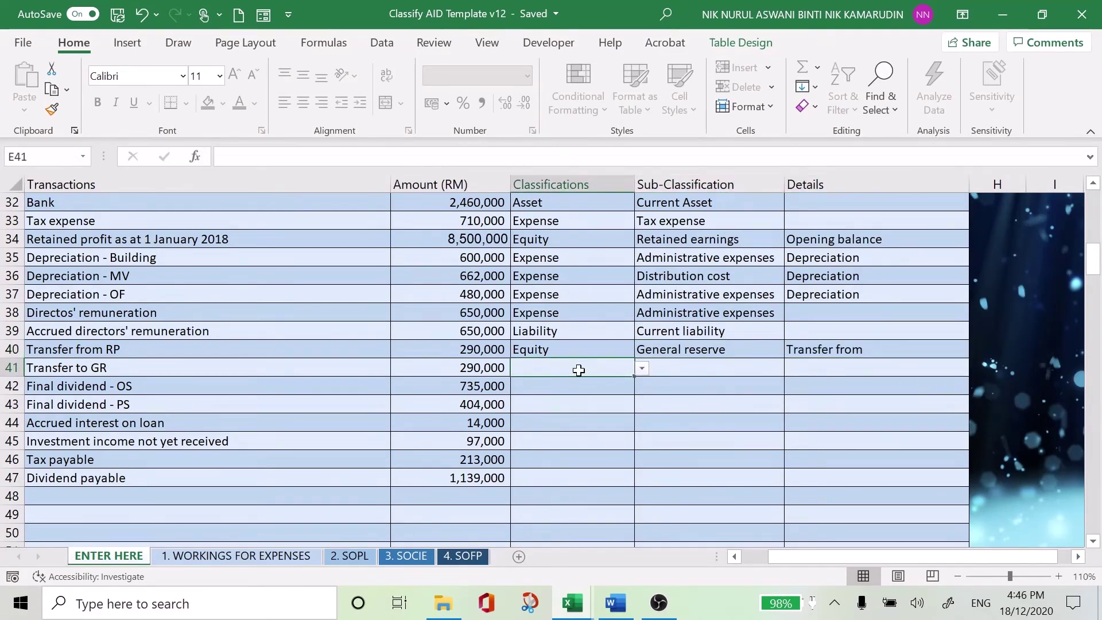
{"action": "left_click", "coordinate": [641, 369]}
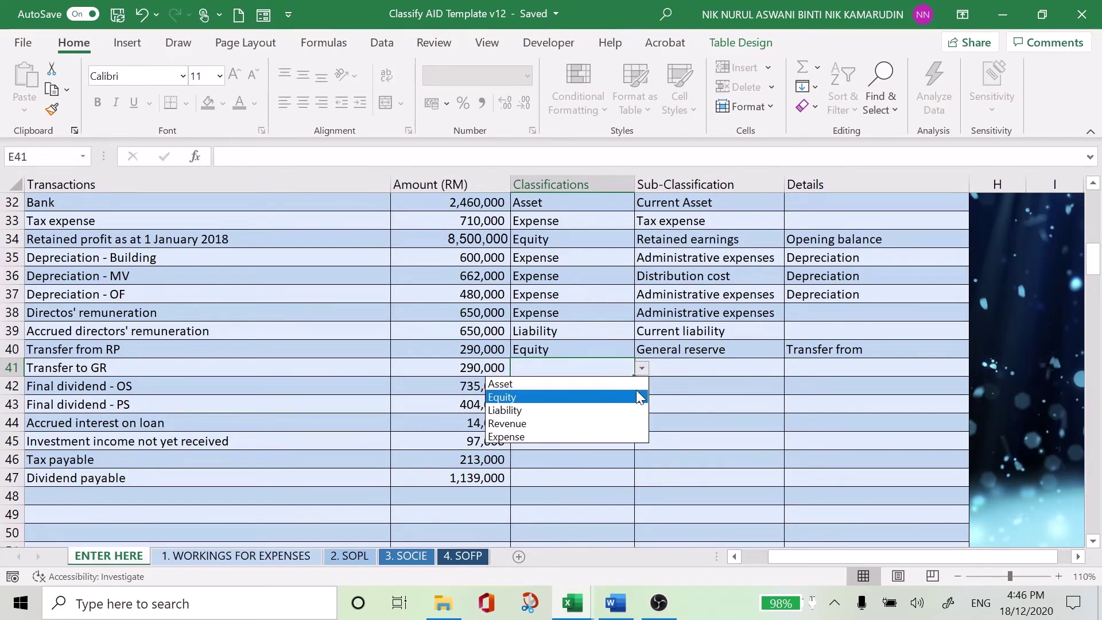
{"action": "left_click", "coordinate": [637, 395]}
{"action": "left_click", "coordinate": [688, 369]}
{"action": "left_click", "coordinate": [790, 370]}
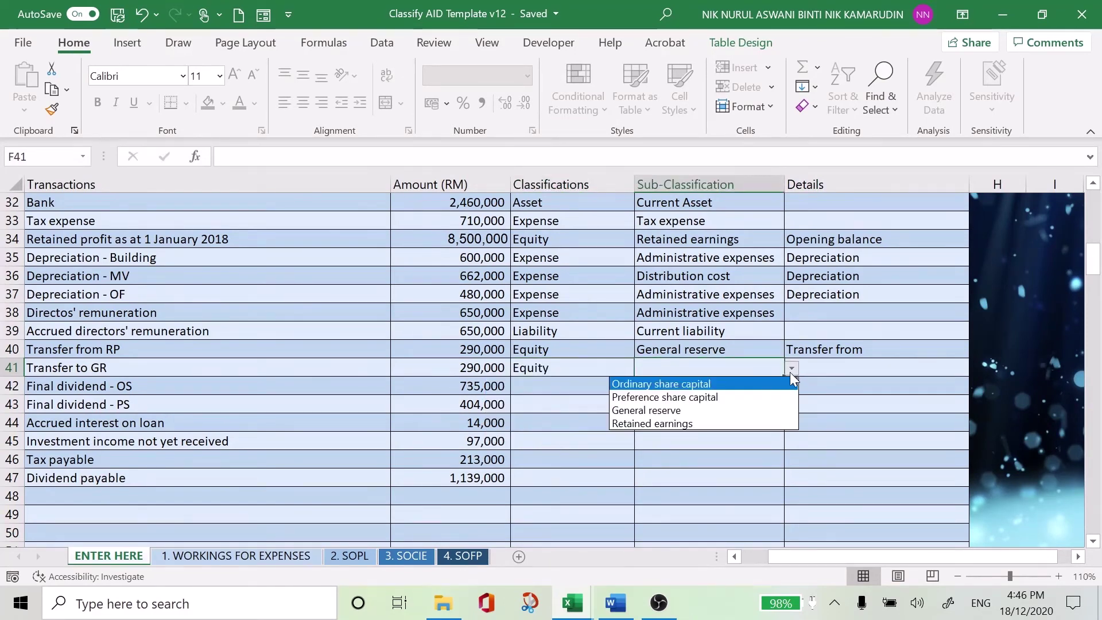
{"action": "left_click", "coordinate": [768, 421]}
{"action": "left_click", "coordinate": [823, 367]}
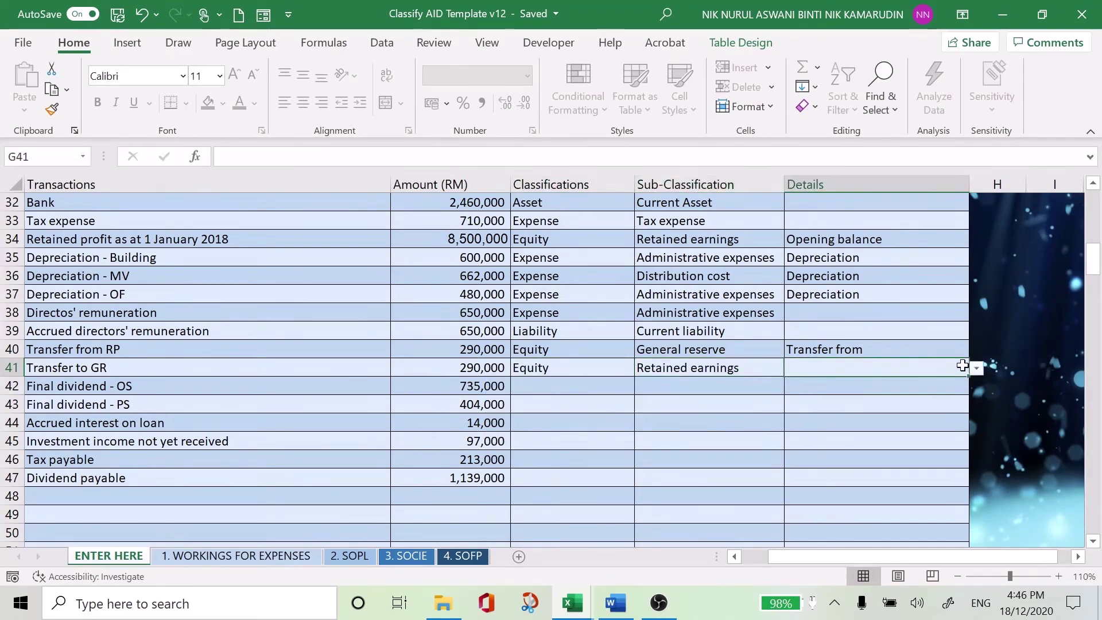
{"action": "left_click", "coordinate": [976, 368]}
{"action": "left_click", "coordinate": [944, 396]}
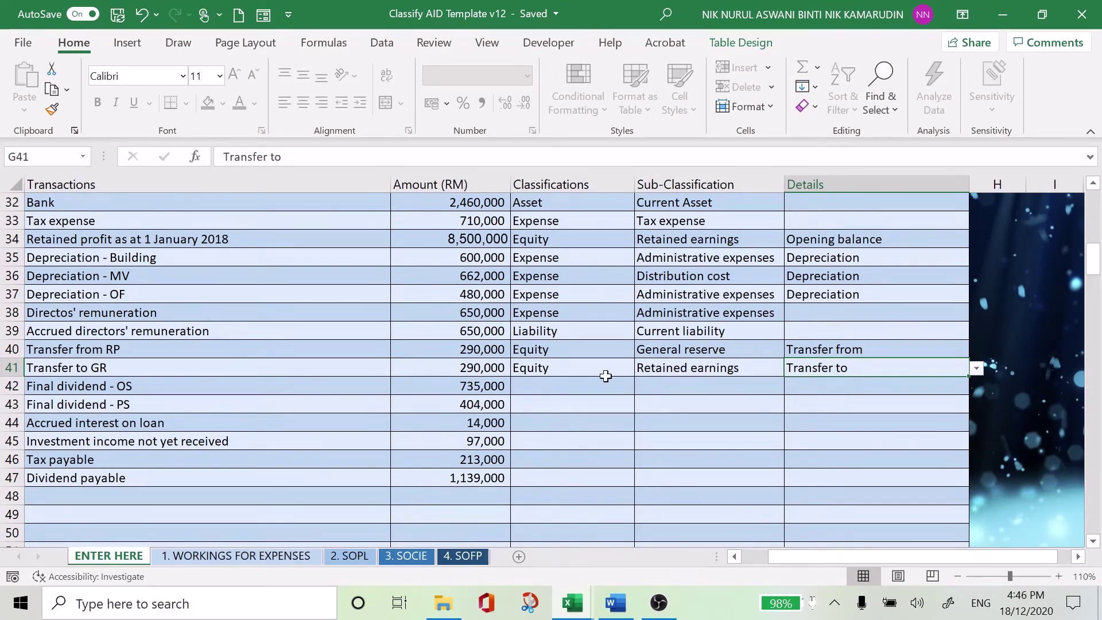
Classify Final dividend - OS in row 42 as Equity, sub-classification Retained earnings, with Dividend as the detail.
{"action": "left_click", "coordinate": [575, 380]}
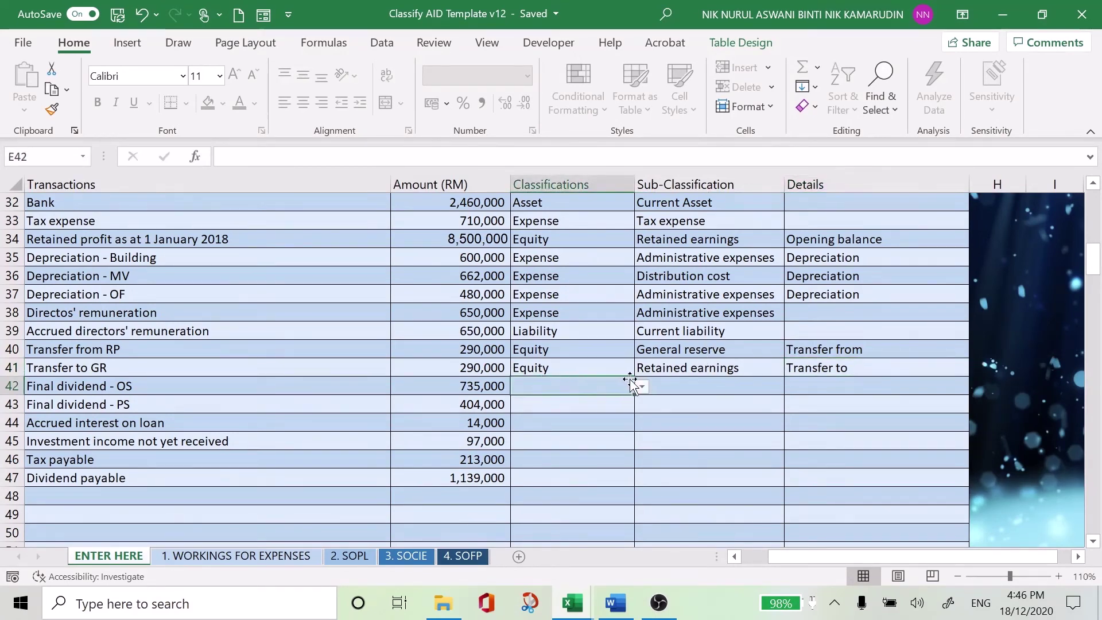
{"action": "left_click", "coordinate": [641, 387]}
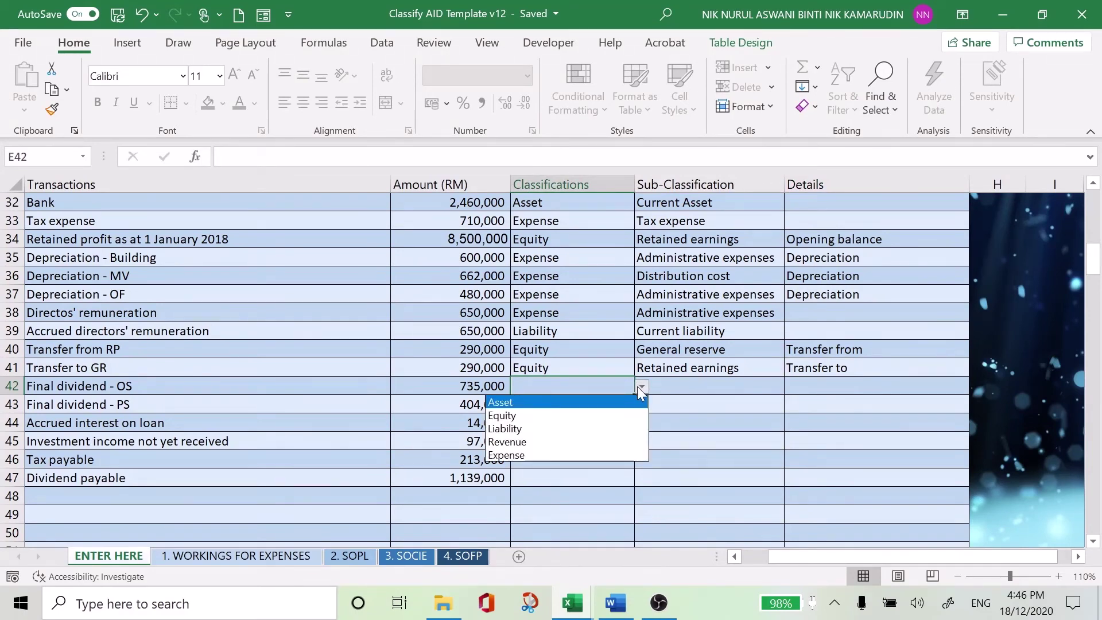
{"action": "left_click", "coordinate": [611, 417]}
{"action": "left_click", "coordinate": [766, 388]}
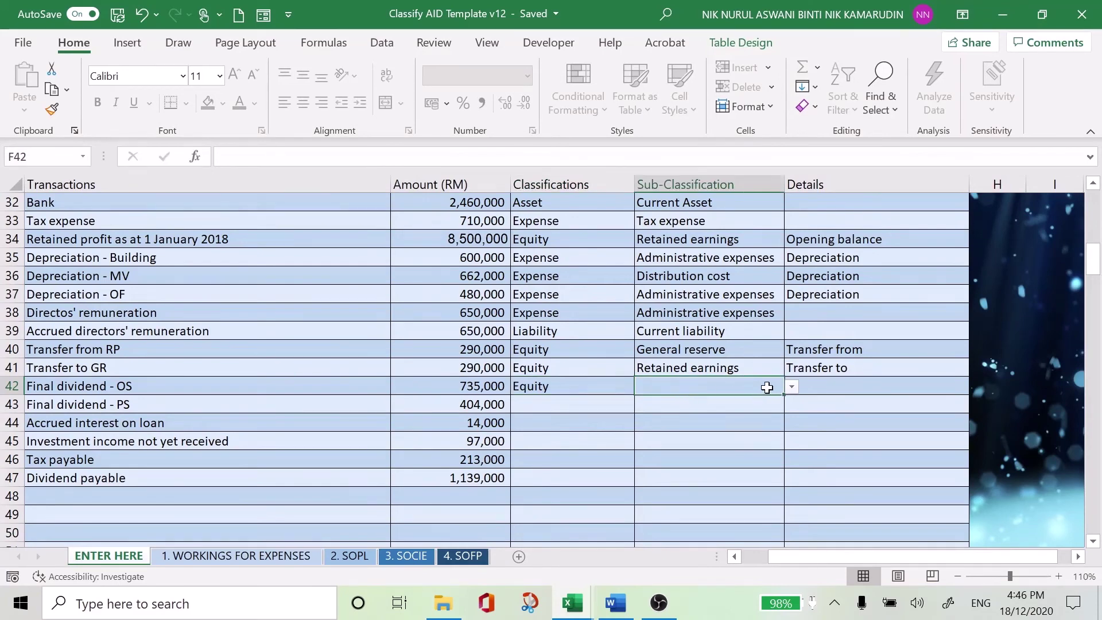
{"action": "left_click", "coordinate": [792, 386]}
{"action": "left_click", "coordinate": [745, 440]}
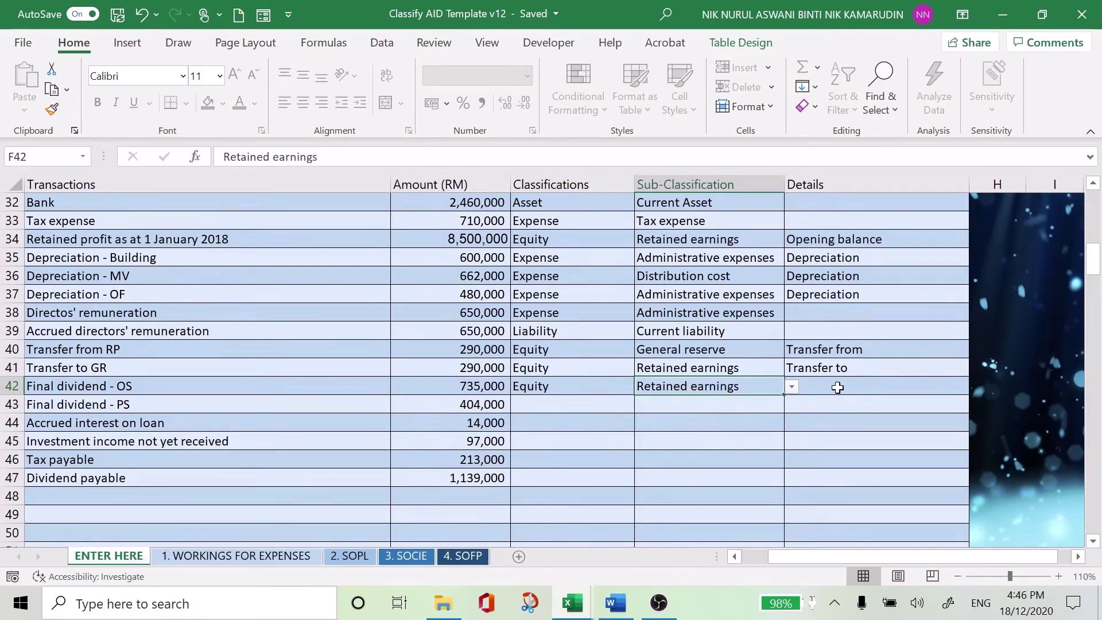
{"action": "left_click", "coordinate": [964, 386]}
{"action": "left_click", "coordinate": [975, 386]}
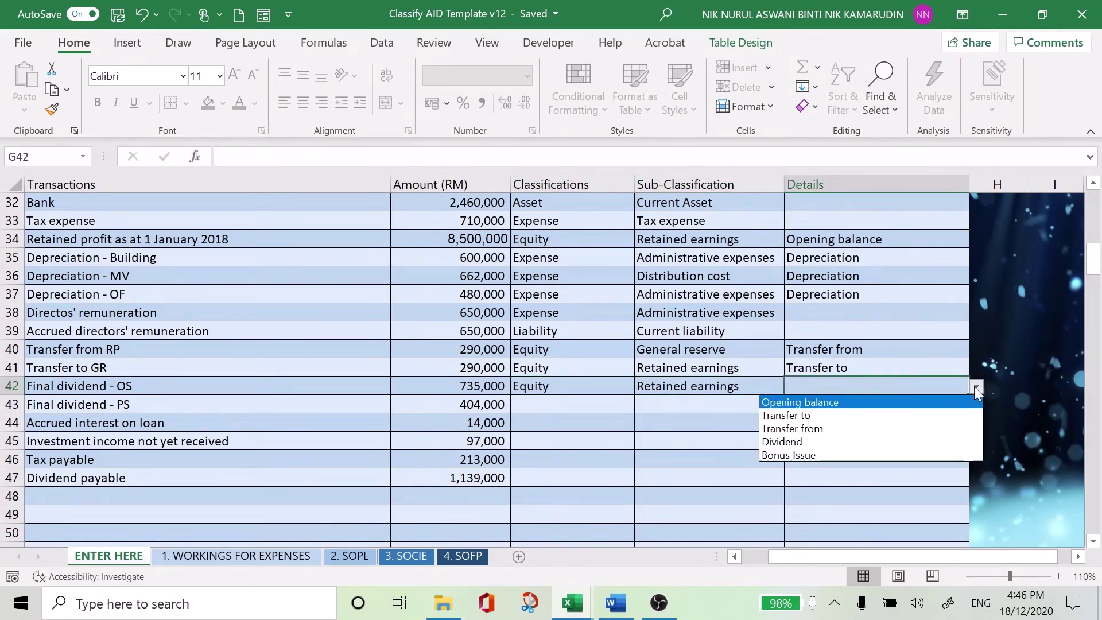
{"action": "left_click", "coordinate": [891, 444]}
Classify Final dividend - PS in row 43 as Equity, sub-classification Retained earnings, with Dividend as the detail.
{"action": "left_click", "coordinate": [608, 407]}
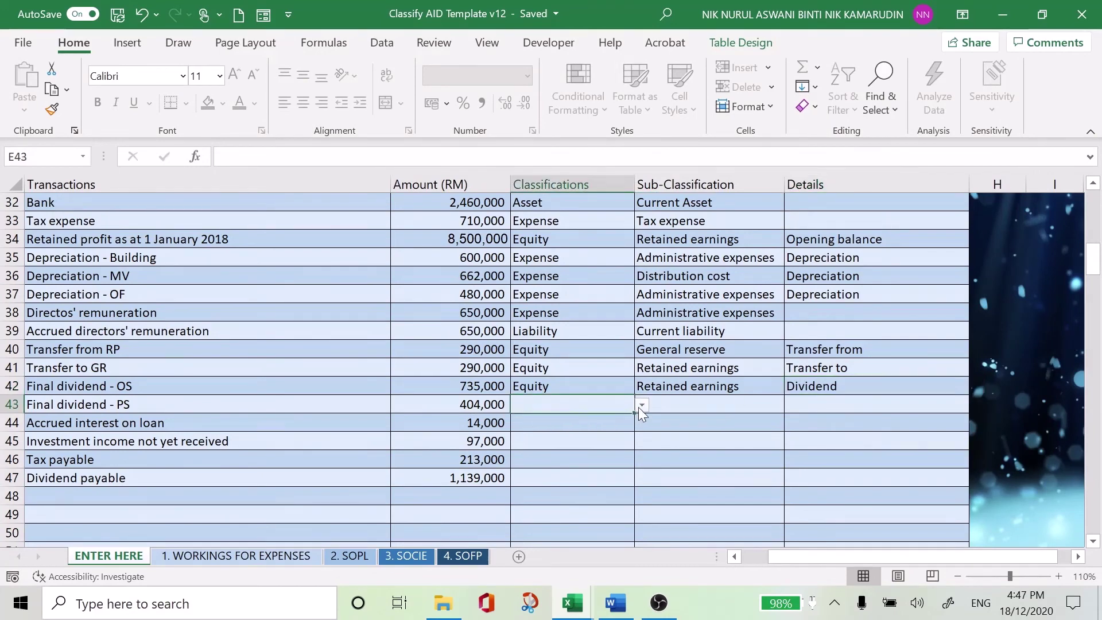
{"action": "left_click", "coordinate": [641, 405]}
{"action": "left_click", "coordinate": [620, 435]}
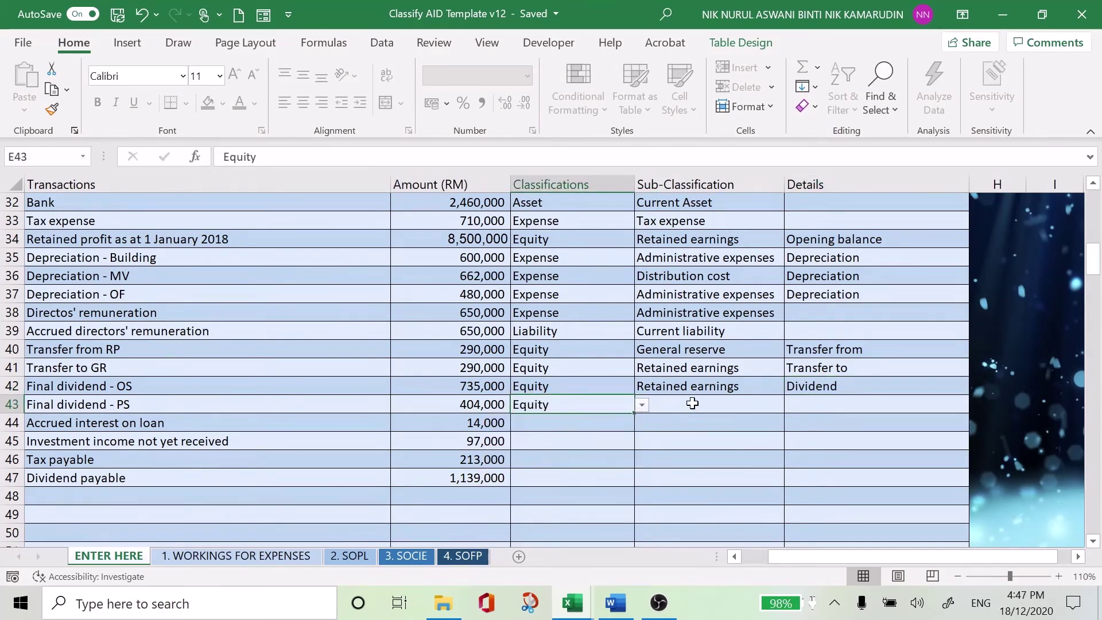
{"action": "left_click", "coordinate": [739, 404]}
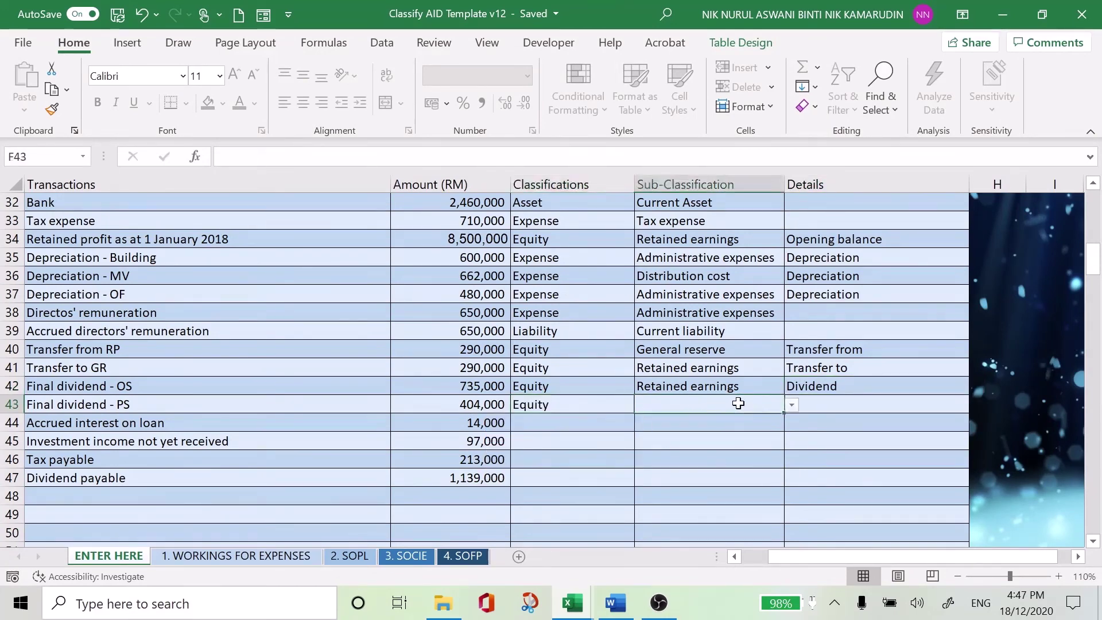
{"action": "left_click", "coordinate": [791, 406]}
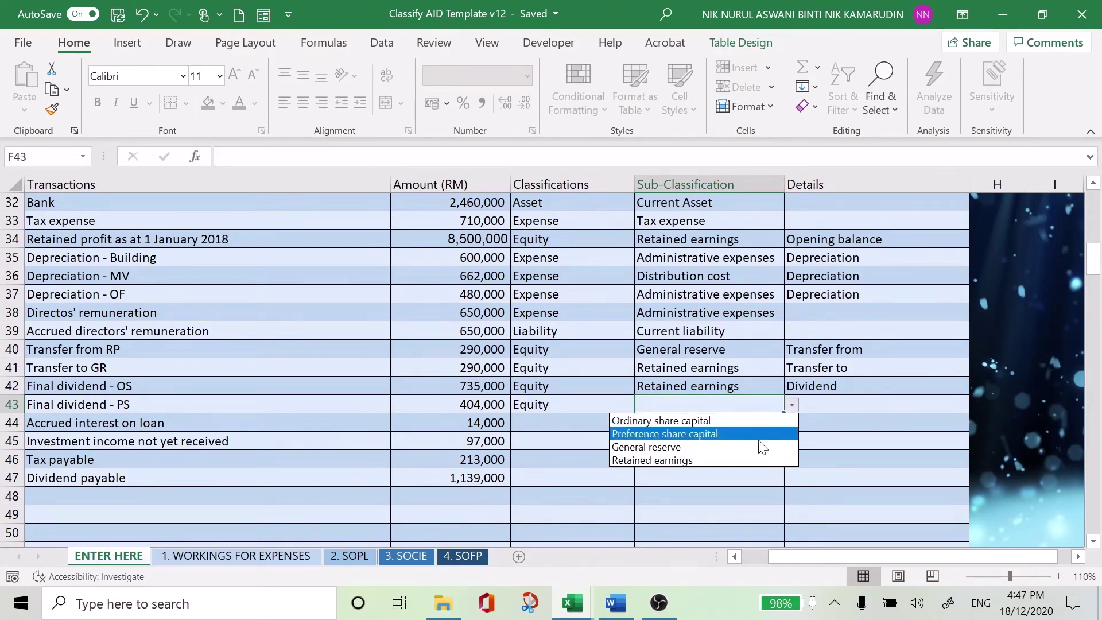
{"action": "left_click", "coordinate": [755, 458]}
{"action": "left_click", "coordinate": [841, 404]}
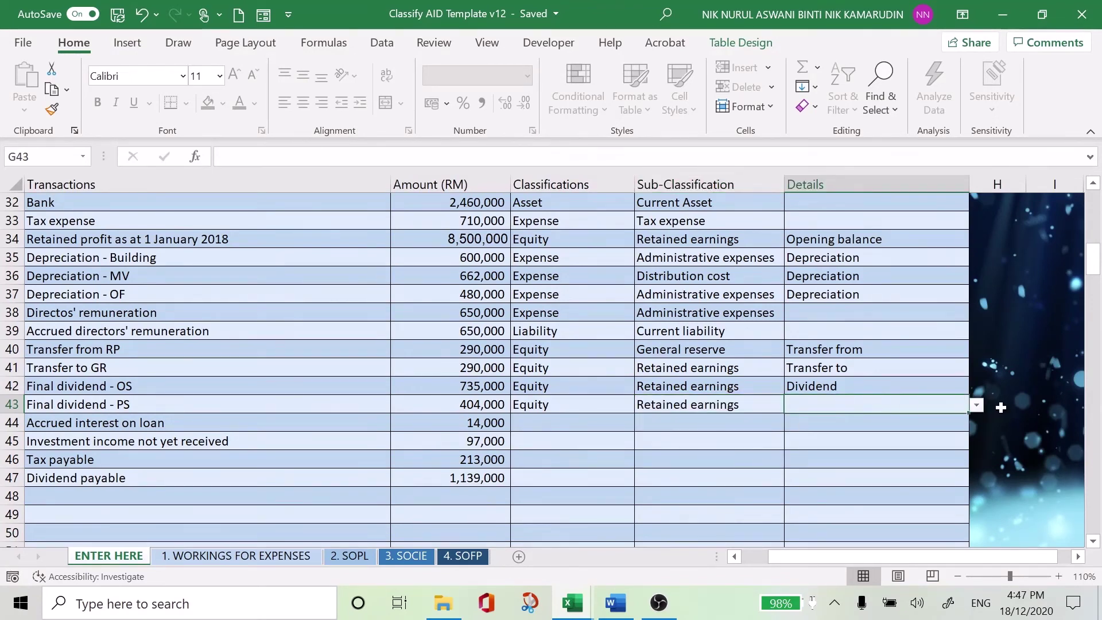
{"action": "left_click", "coordinate": [976, 405]}
{"action": "left_click", "coordinate": [951, 461]}
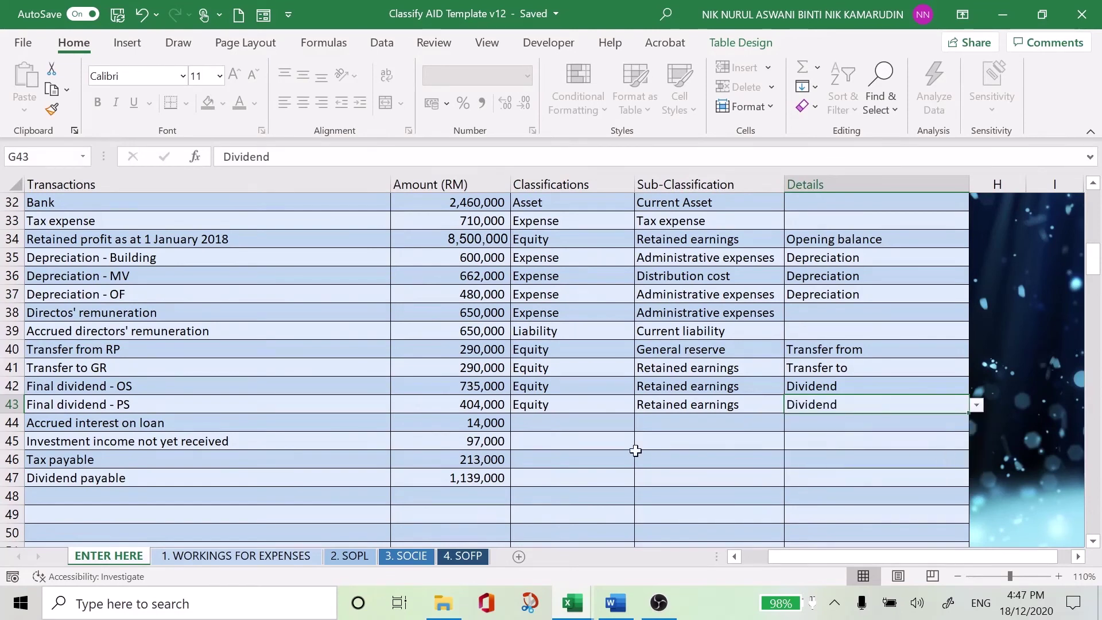
Classify Accrued interest on loan in row 44 as Liability with the sub-classification Current liability.
{"action": "left_click", "coordinate": [560, 426]}
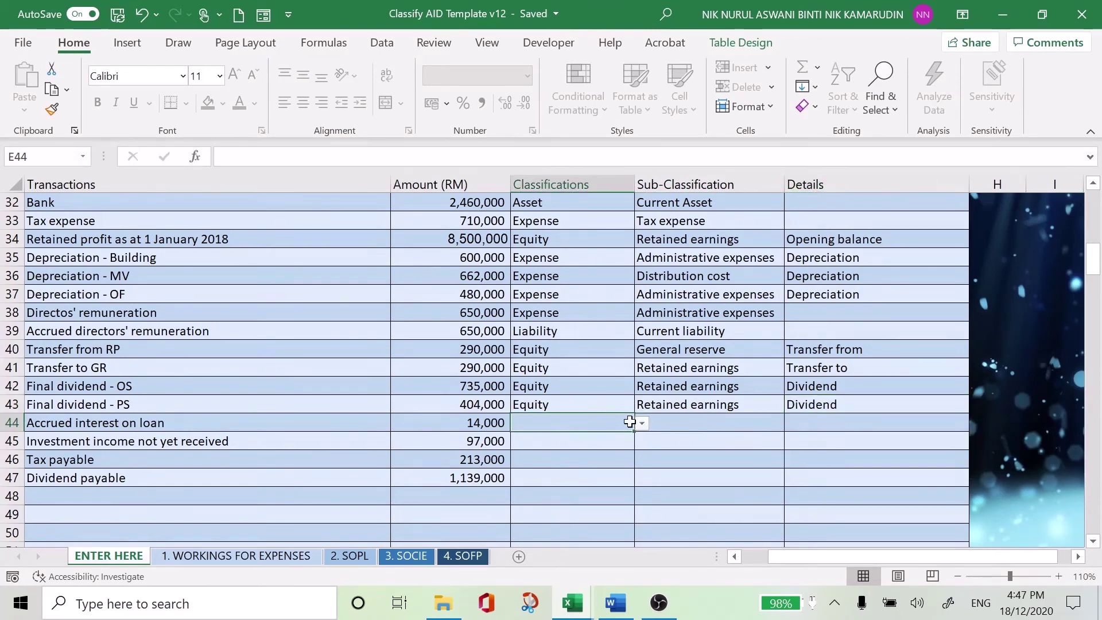
{"action": "left_click", "coordinate": [642, 423]}
{"action": "left_click", "coordinate": [625, 453]}
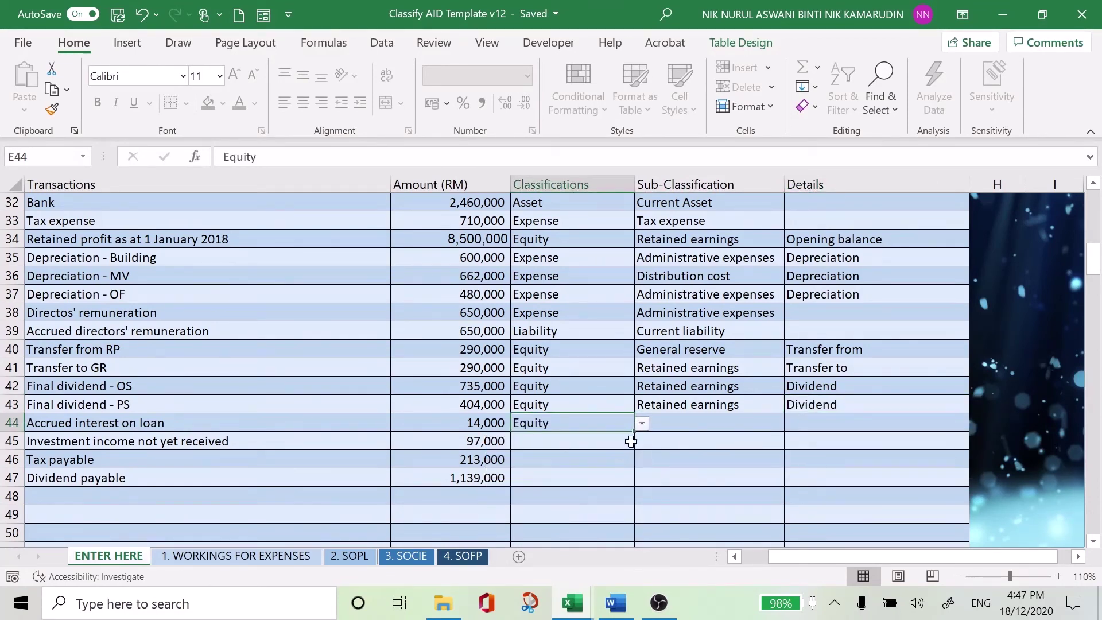
{"action": "left_click", "coordinate": [641, 423]}
{"action": "left_click", "coordinate": [625, 465]}
{"action": "left_click", "coordinate": [684, 425]}
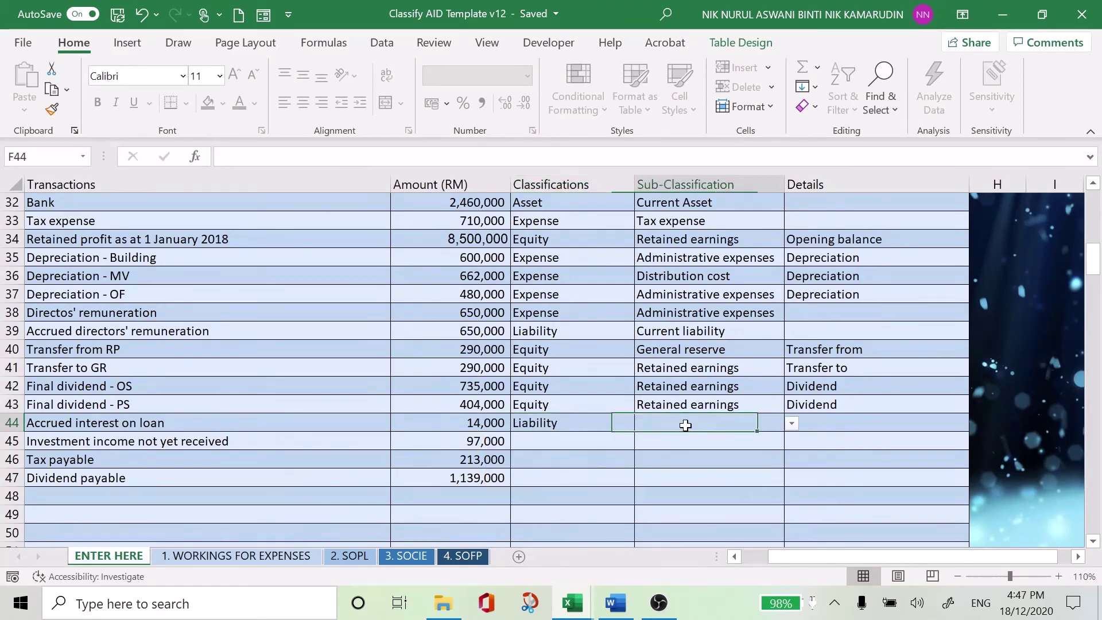
{"action": "left_click", "coordinate": [792, 425]}
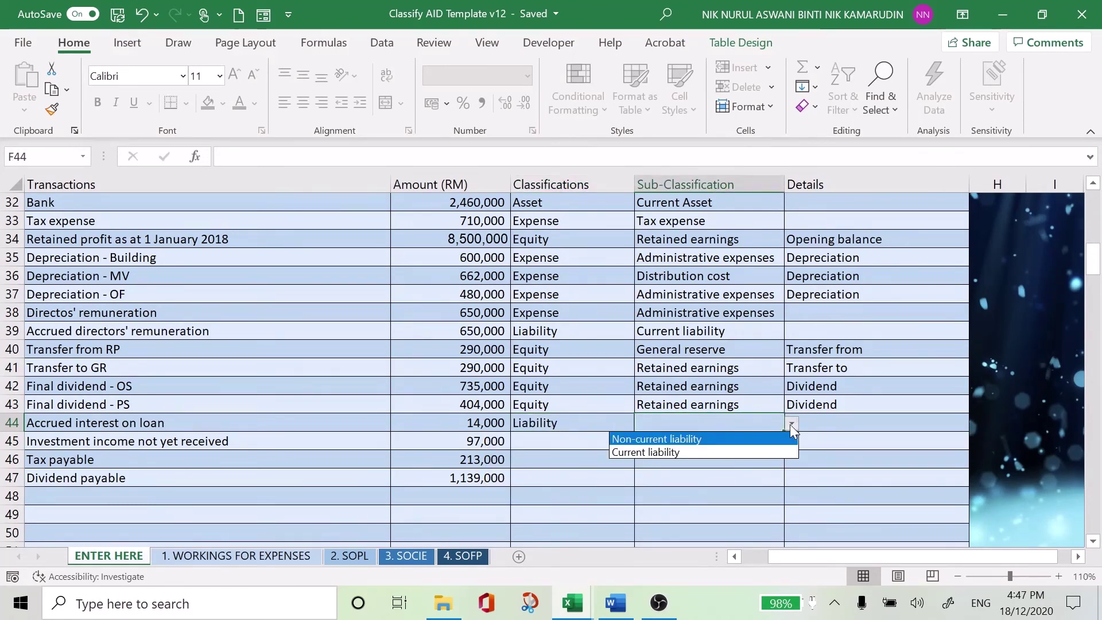
{"action": "left_click", "coordinate": [772, 449]}
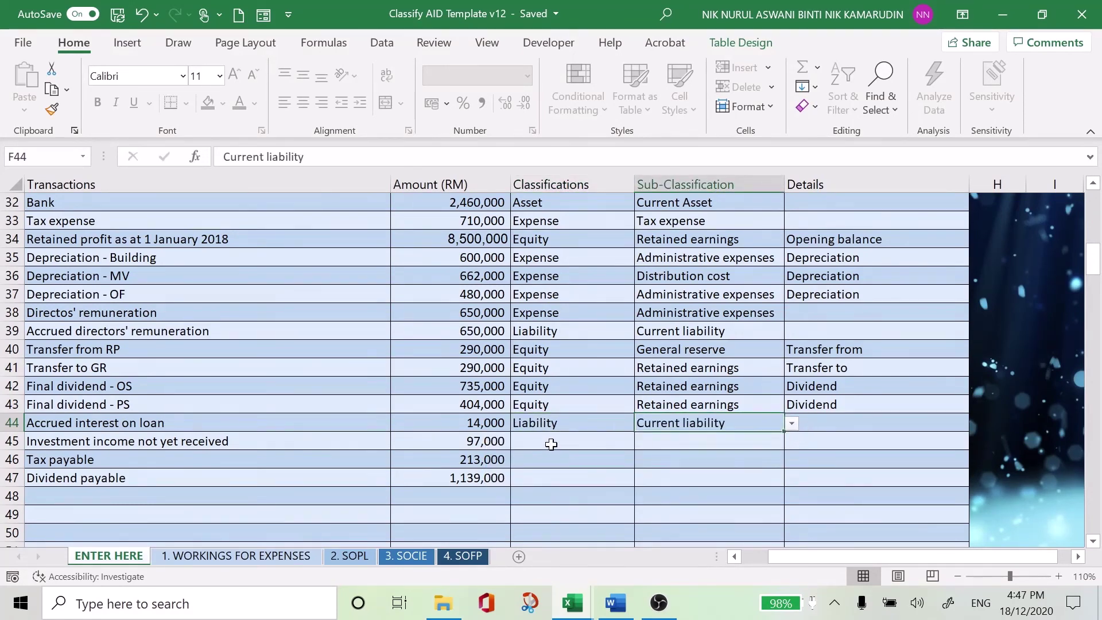
Classify Investment income not yet received in row 45 as Asset with the sub-classification Current Asset.
{"action": "left_click", "coordinate": [551, 444]}
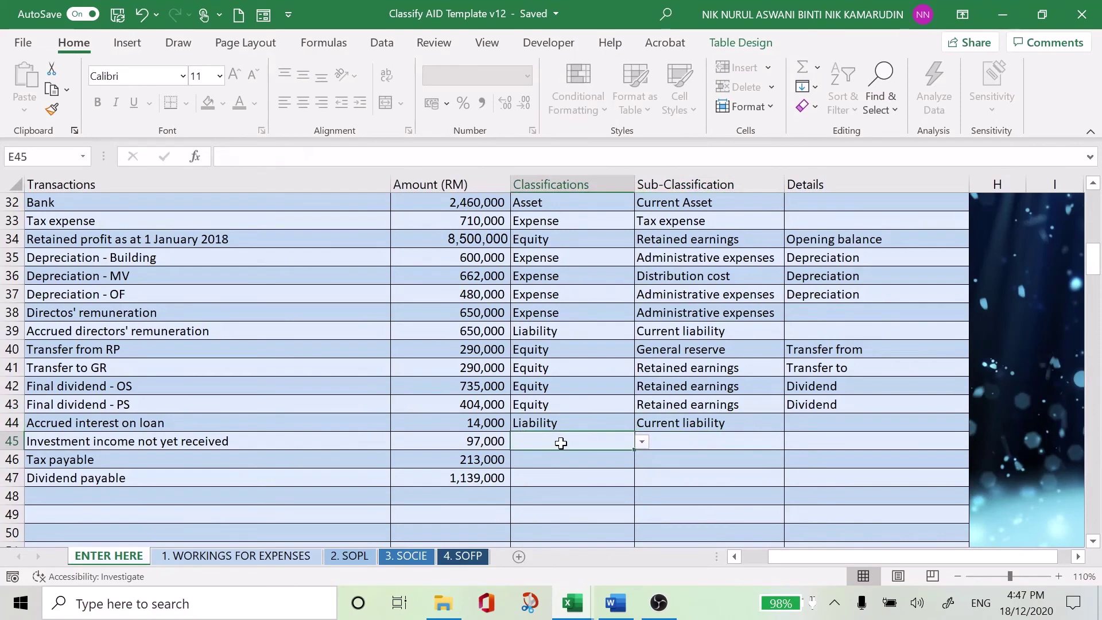
{"action": "left_click", "coordinate": [642, 441]}
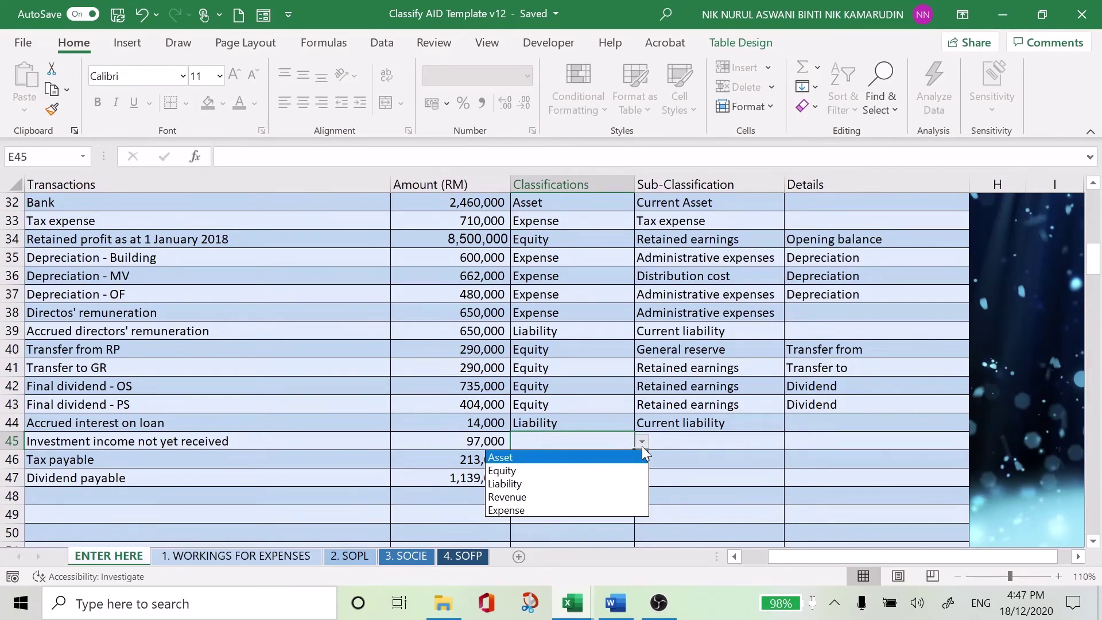
{"action": "left_click", "coordinate": [600, 457]}
{"action": "left_click", "coordinate": [674, 441]}
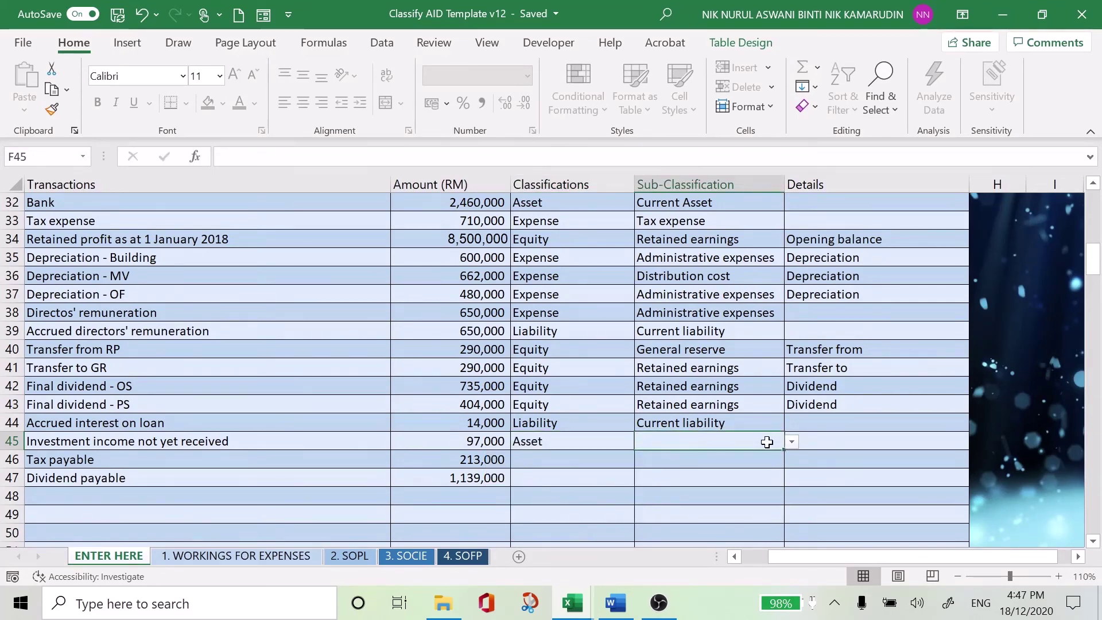
{"action": "left_click", "coordinate": [792, 441]}
{"action": "left_click", "coordinate": [760, 470]}
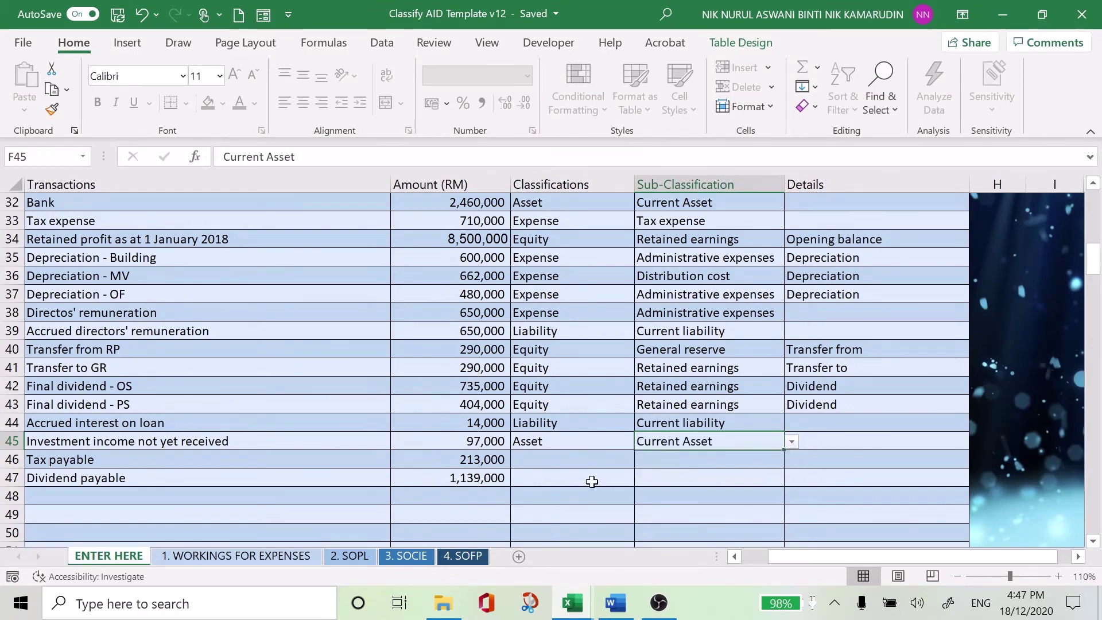
Classify Tax payable in row 46 as Liability with the sub-classification Current liability.
{"action": "left_click", "coordinate": [577, 464]}
{"action": "left_click", "coordinate": [641, 459]}
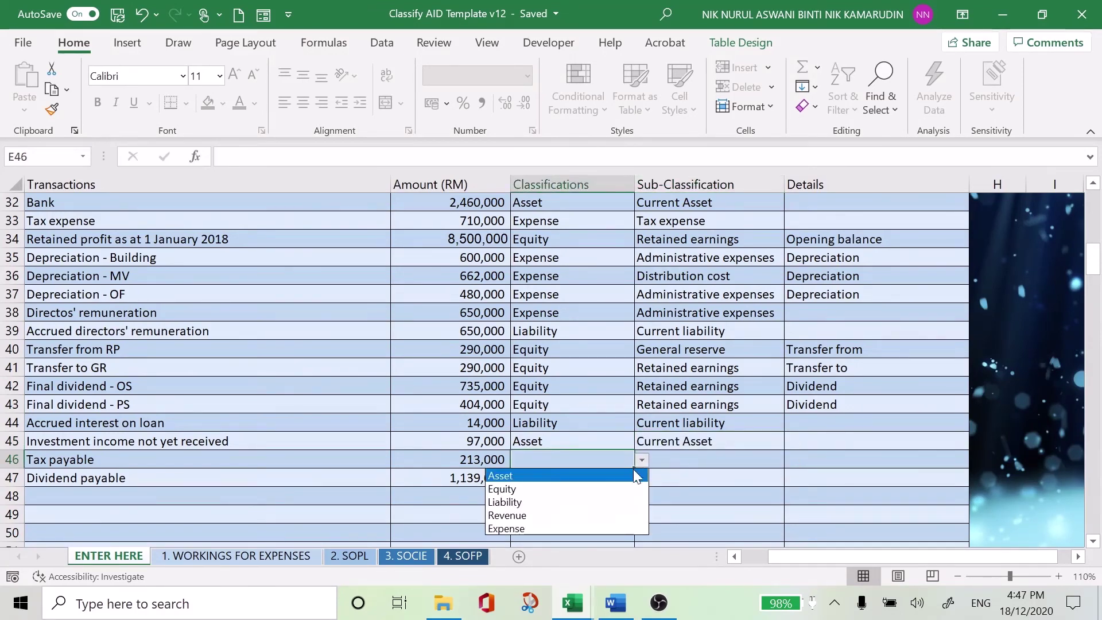
{"action": "left_click", "coordinate": [619, 496]}
{"action": "left_click", "coordinate": [710, 459]}
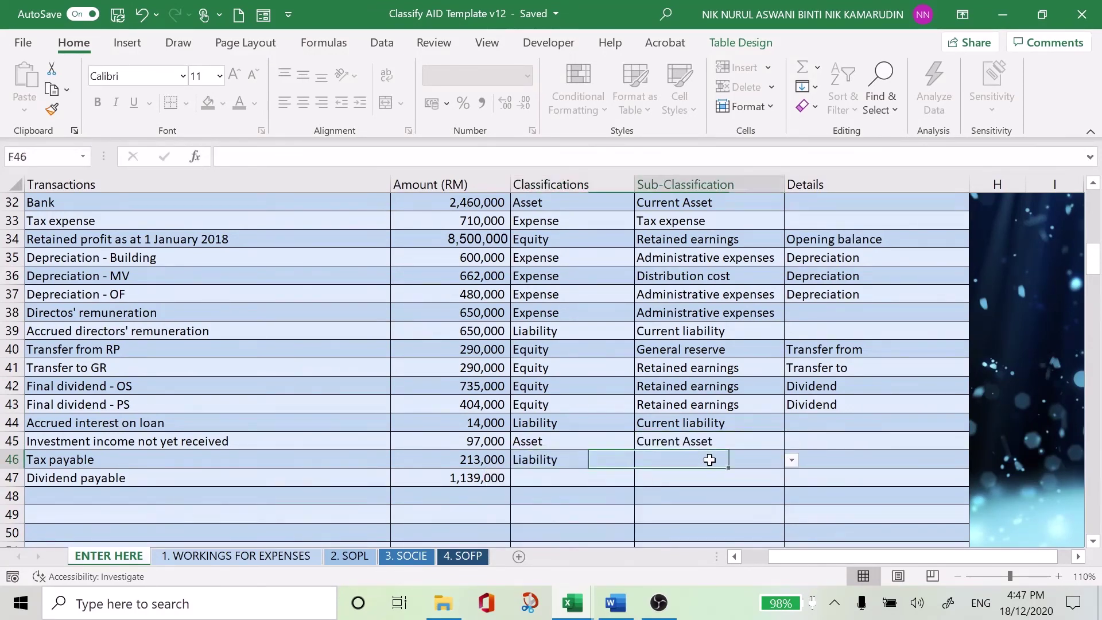
{"action": "left_click", "coordinate": [791, 459]}
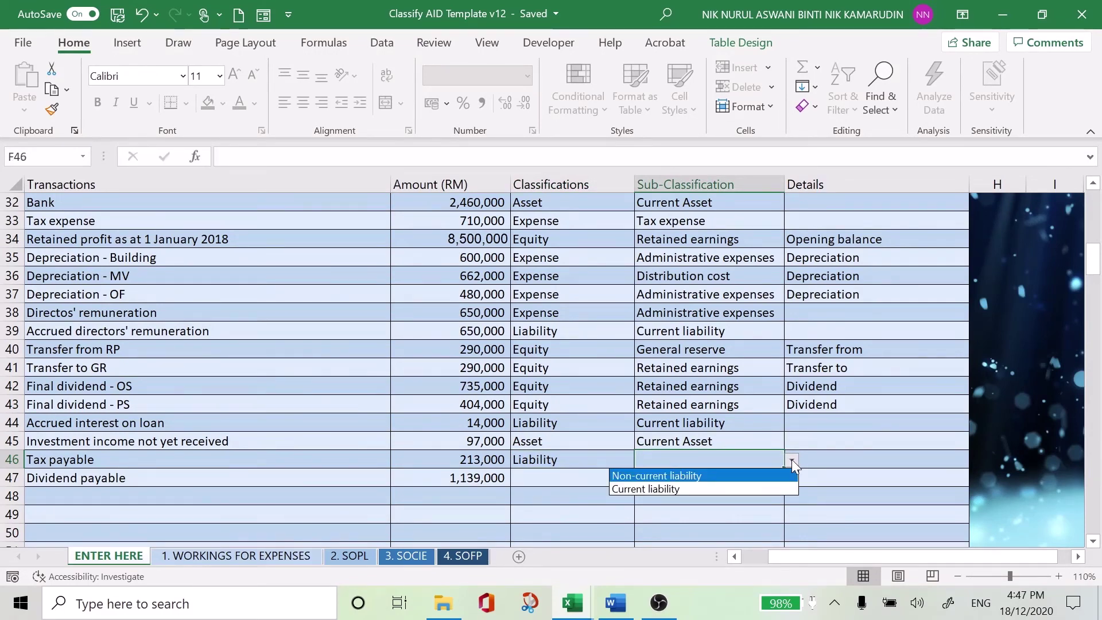
{"action": "left_click", "coordinate": [769, 491]}
Classify Dividend payable in row 47 as Liability with the sub-classification Current liability.
{"action": "left_click", "coordinate": [570, 483]}
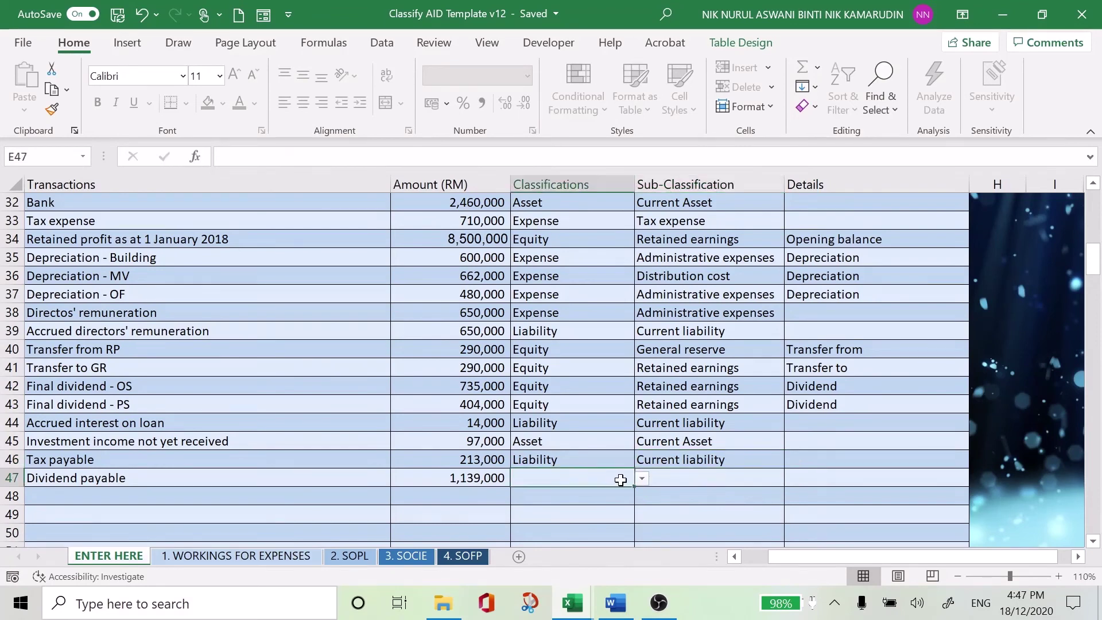
{"action": "left_click", "coordinate": [641, 478]}
{"action": "left_click", "coordinate": [608, 519]}
{"action": "left_click", "coordinate": [695, 481]}
{"action": "left_click", "coordinate": [793, 481]}
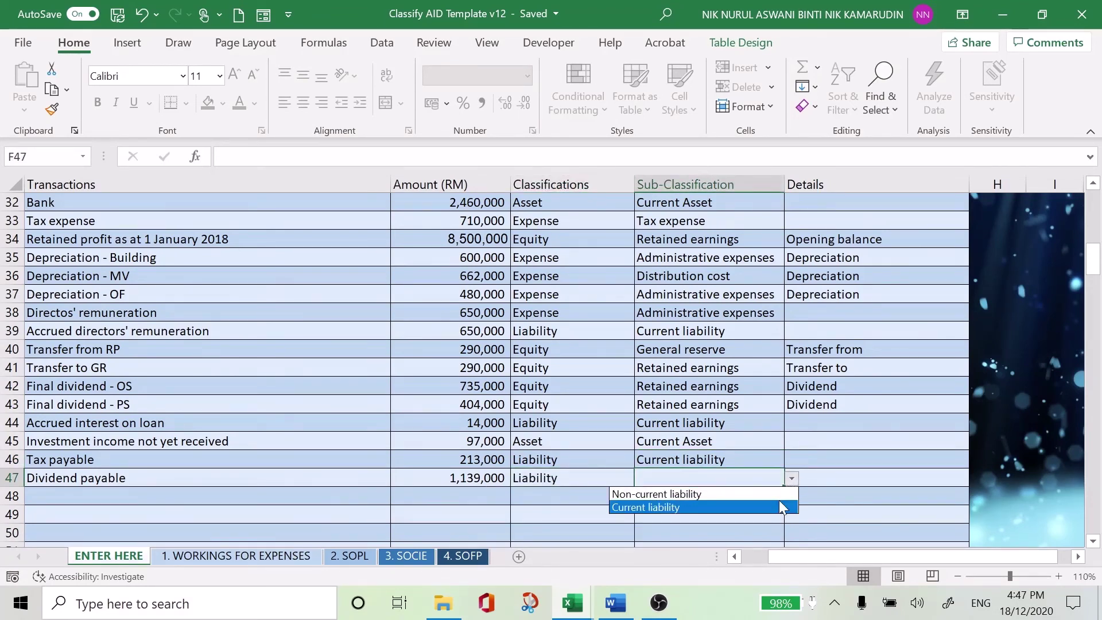
{"action": "left_click", "coordinate": [779, 505]}
{"action": "left_click", "coordinate": [738, 510]}
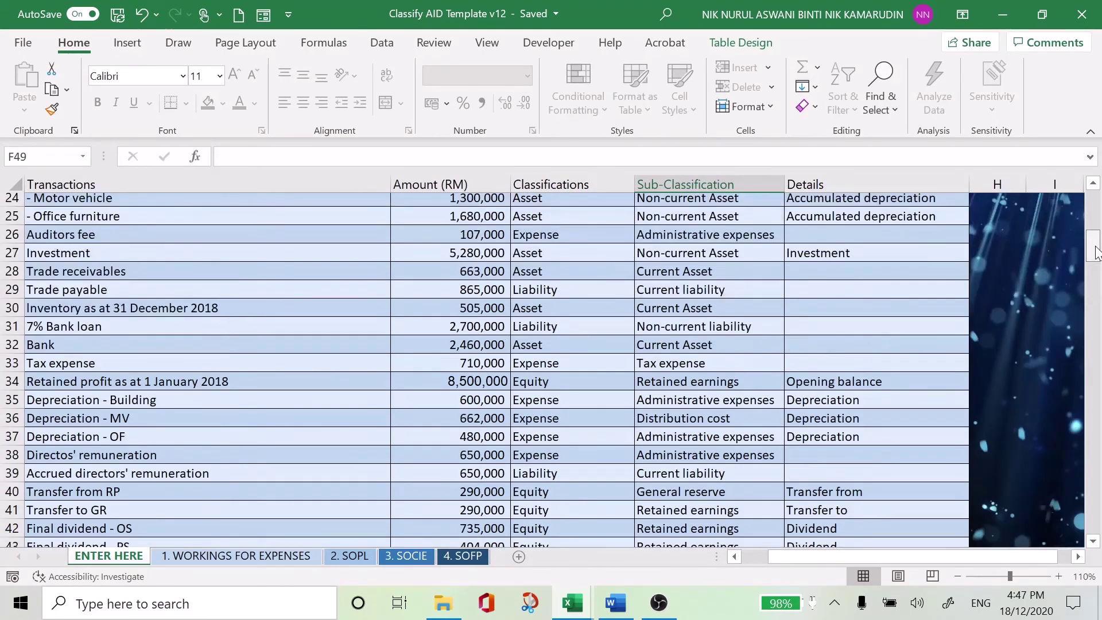
Review the generated expense workings, the statement of profit or loss and the statement of changes in equity.
{"action": "left_click_drag", "start_coordinate": [1096, 252], "coordinate": [1093, 201]}
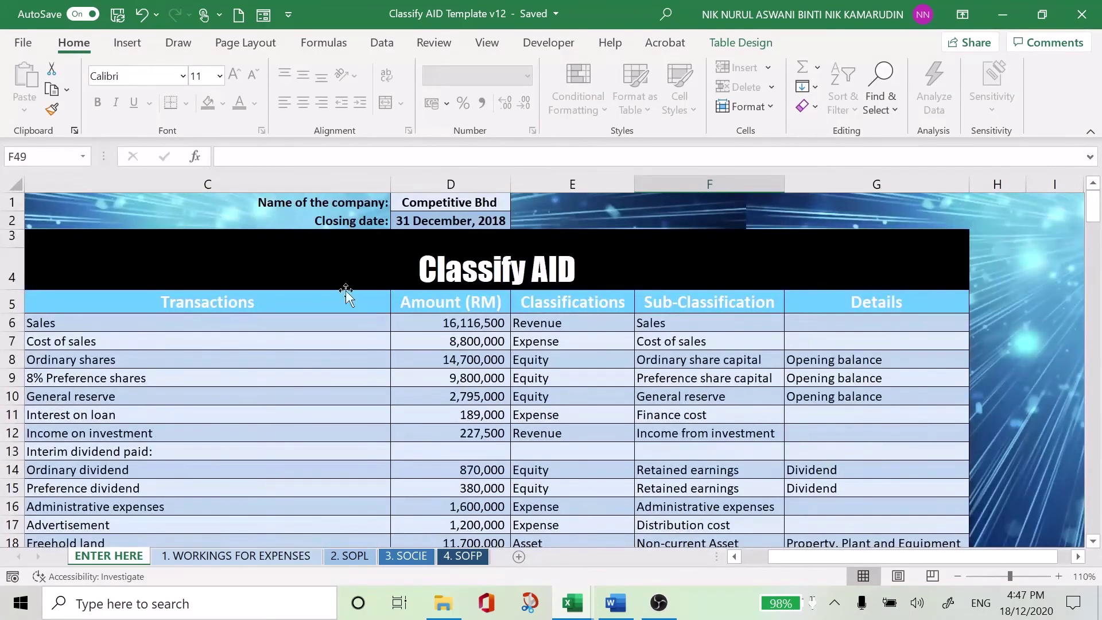
{"action": "left_click", "coordinate": [207, 555]}
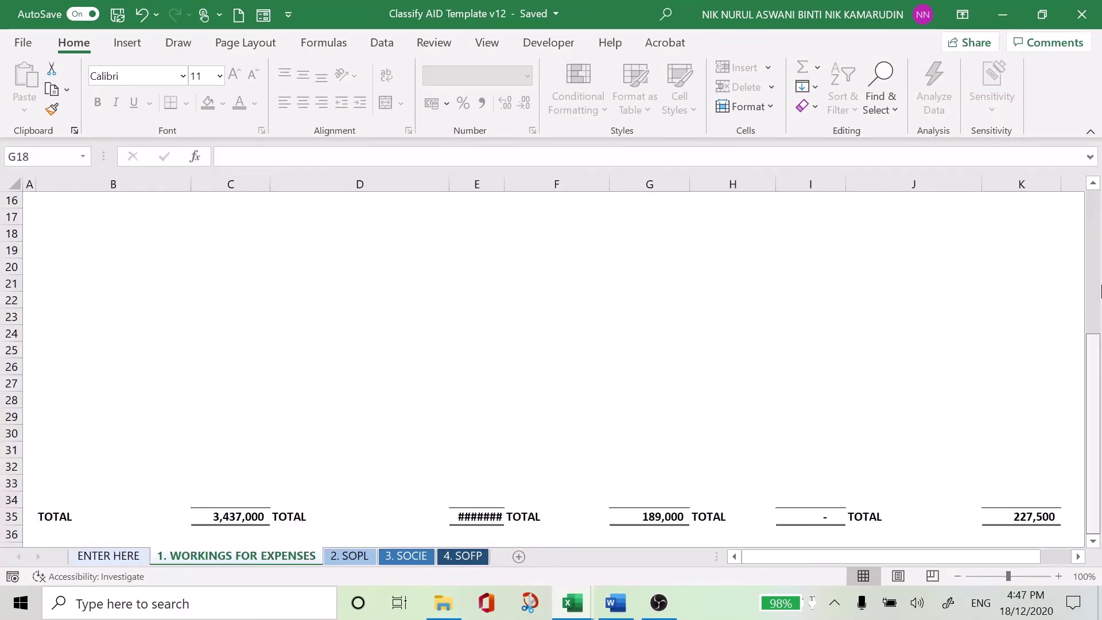
{"action": "left_click_drag", "start_coordinate": [1089, 325], "coordinate": [1090, 199]}
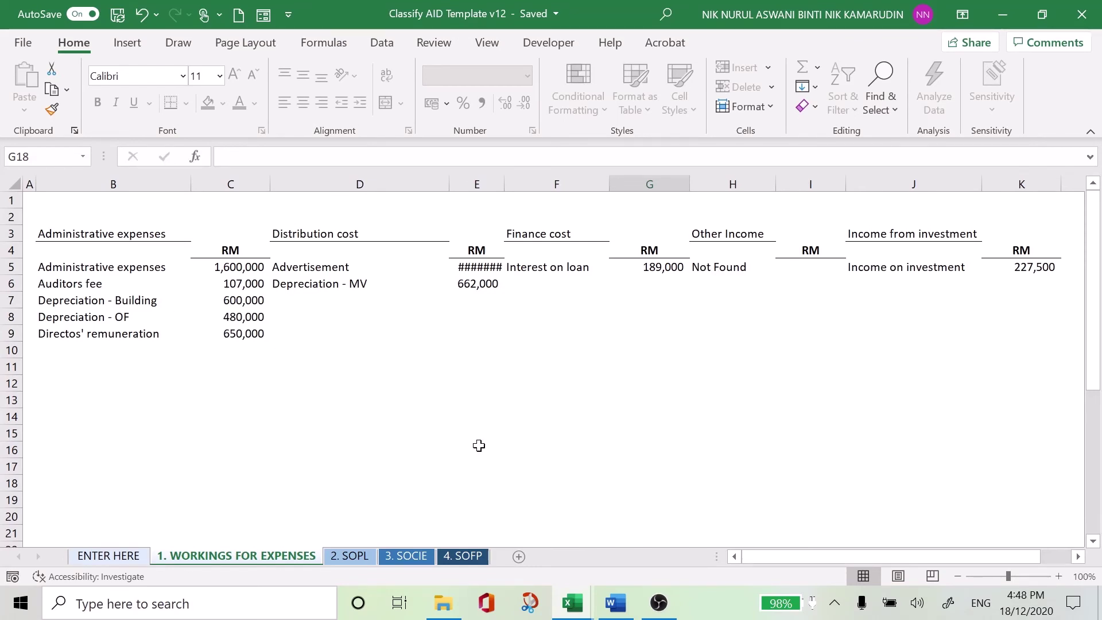
{"action": "left_click", "coordinate": [361, 556]}
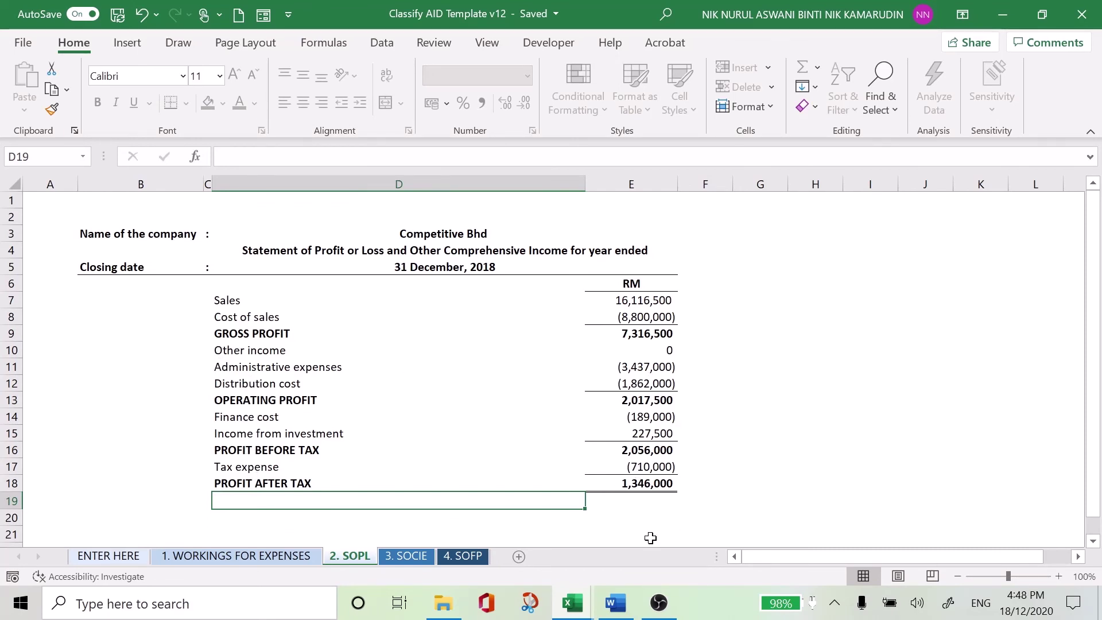
{"action": "left_click", "coordinate": [407, 553]}
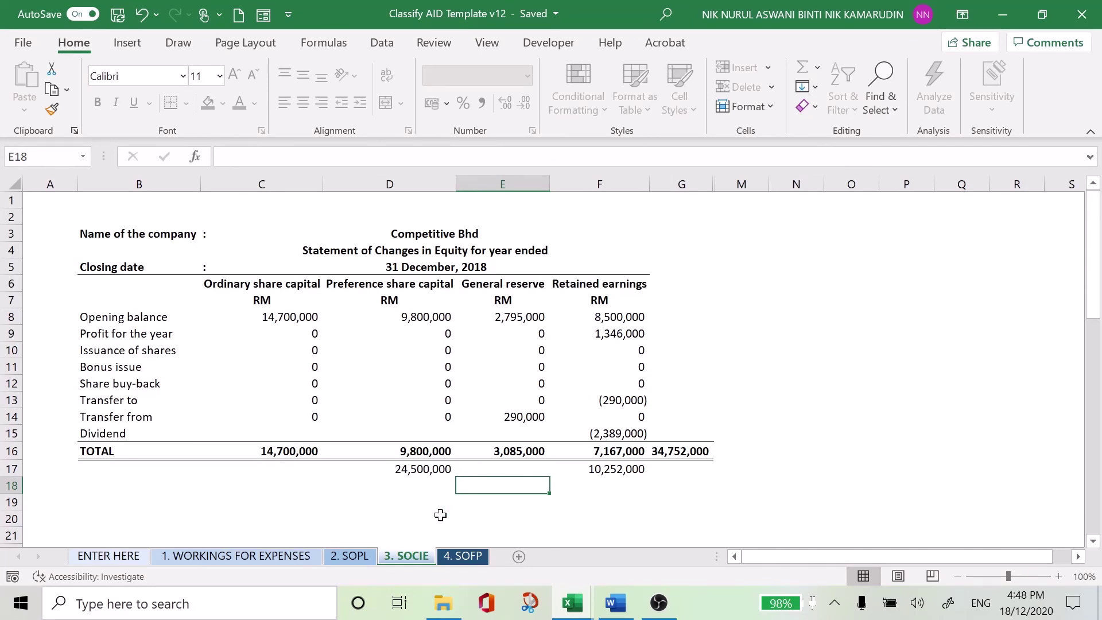
Examine the statement of financial position, comparing total assets with total equity and liabilities.
{"action": "left_click", "coordinate": [451, 555]}
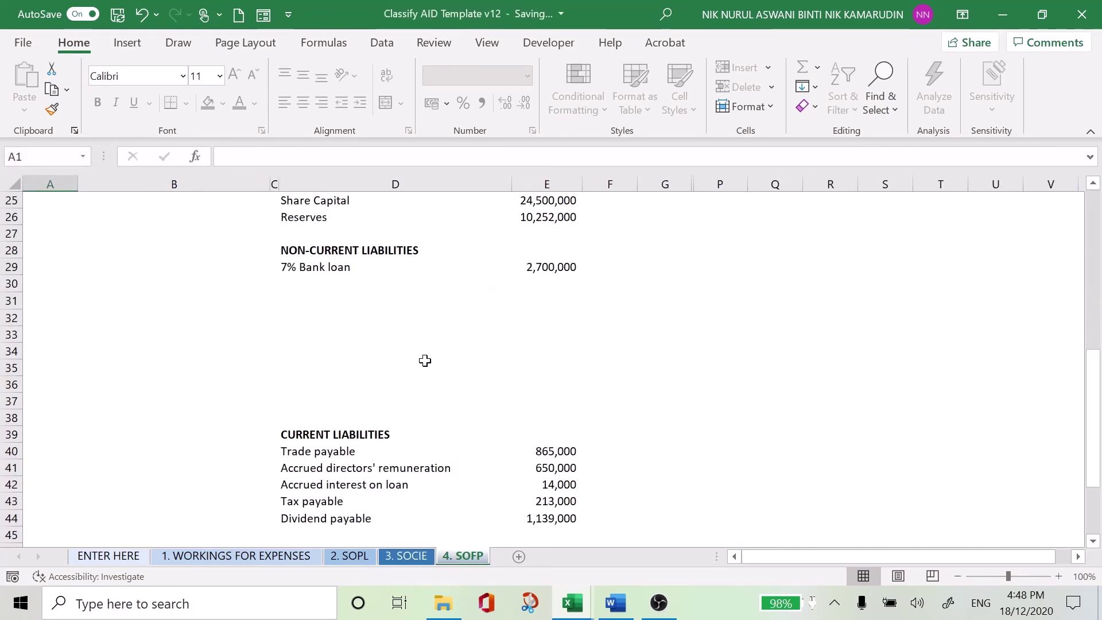
{"action": "left_click", "coordinate": [1095, 313]}
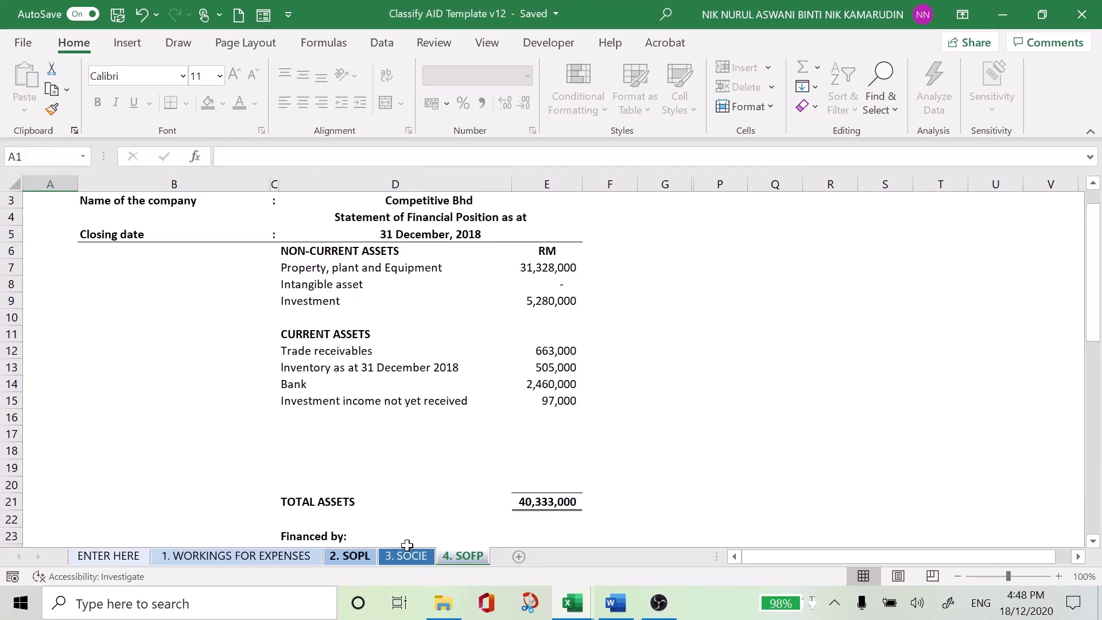
{"action": "left_click_drag", "start_coordinate": [1096, 281], "coordinate": [1099, 484]}
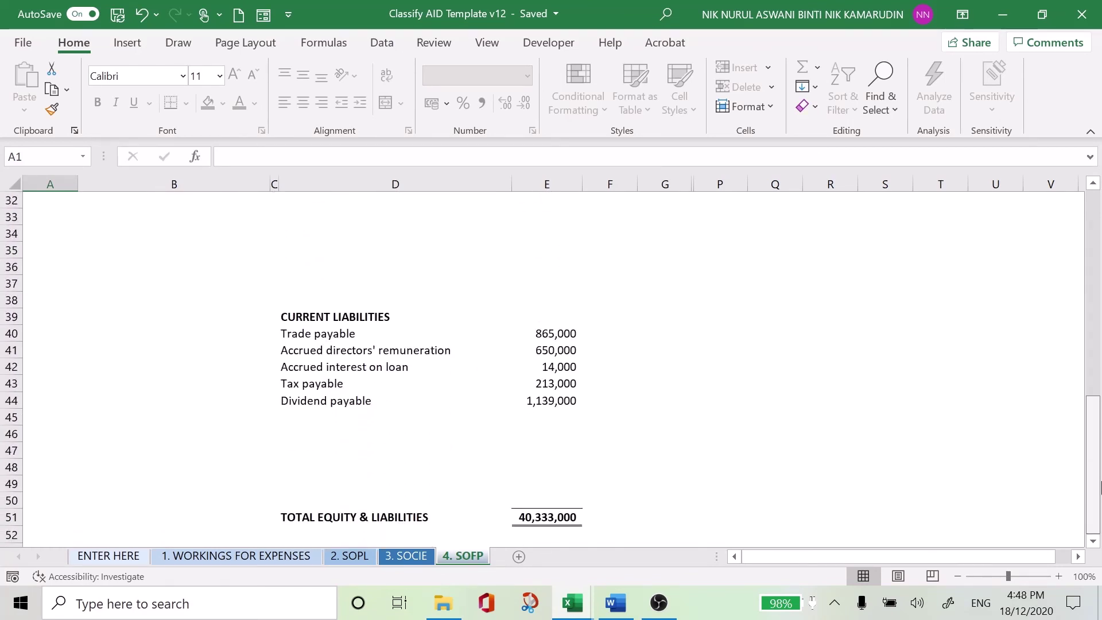
{"action": "scroll", "coordinate": [1065, 301], "scroll_direction": "up", "scroll_amount": 10}
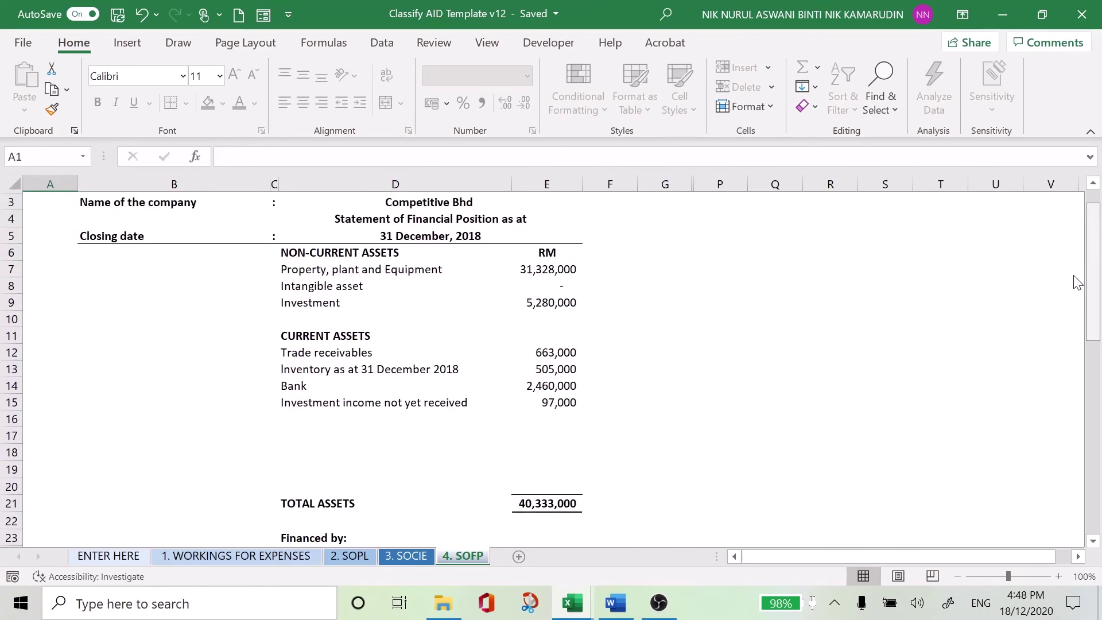
{"action": "scroll", "coordinate": [1077, 282], "scroll_direction": "up", "scroll_amount": 1}
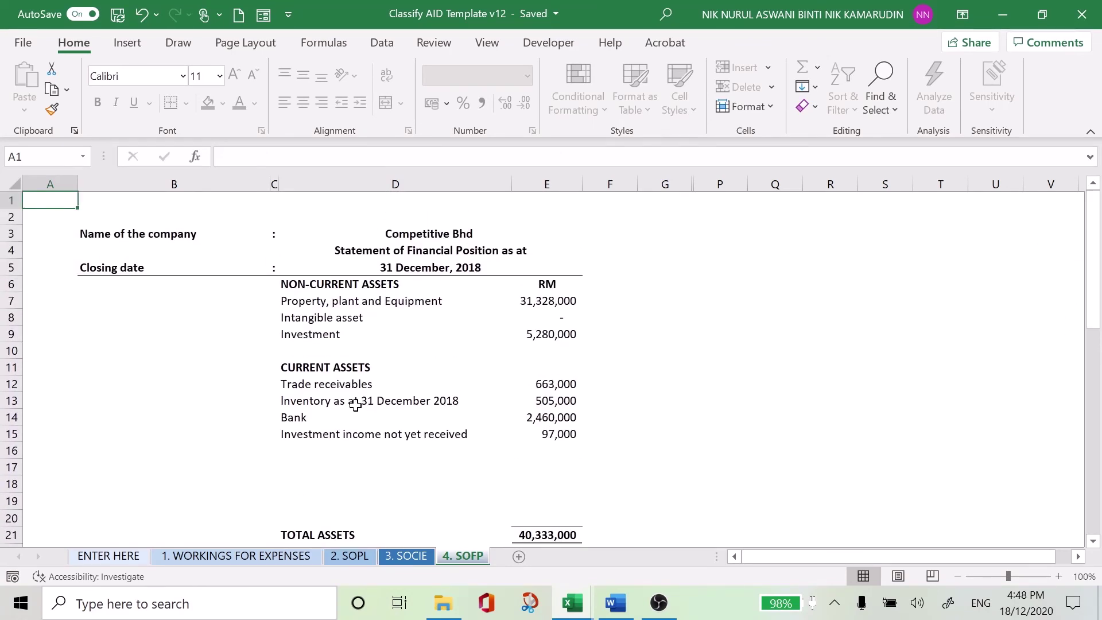
{"action": "scroll", "coordinate": [1099, 261], "scroll_direction": "down", "scroll_amount": 1}
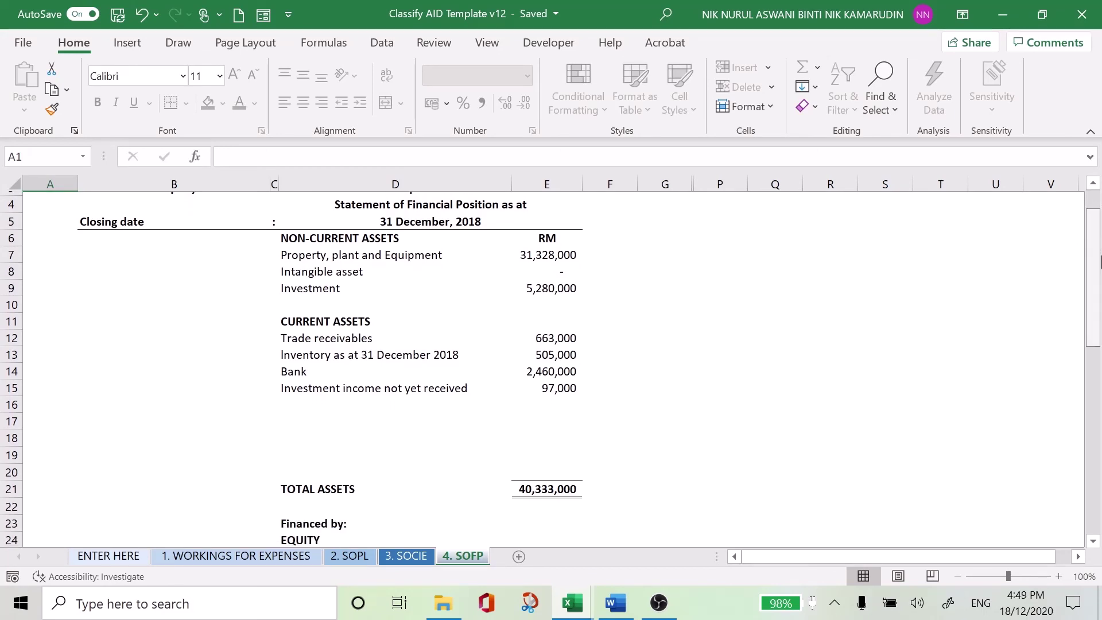
{"action": "left_click_drag", "start_coordinate": [1100, 266], "coordinate": [1100, 443]}
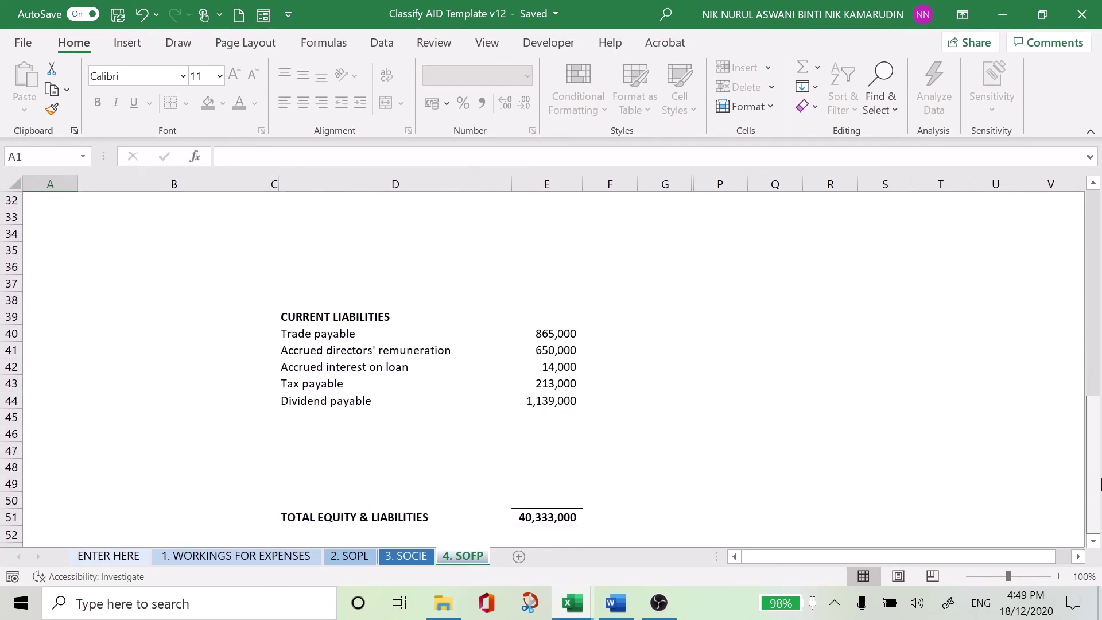
{"action": "key", "text": "ctrl+Home"}
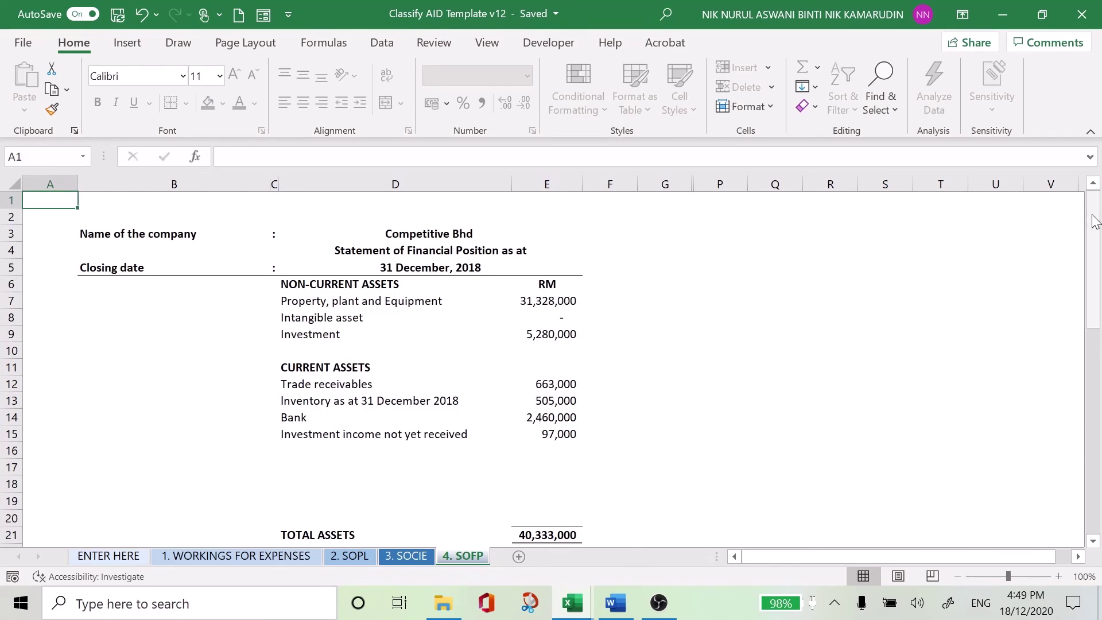